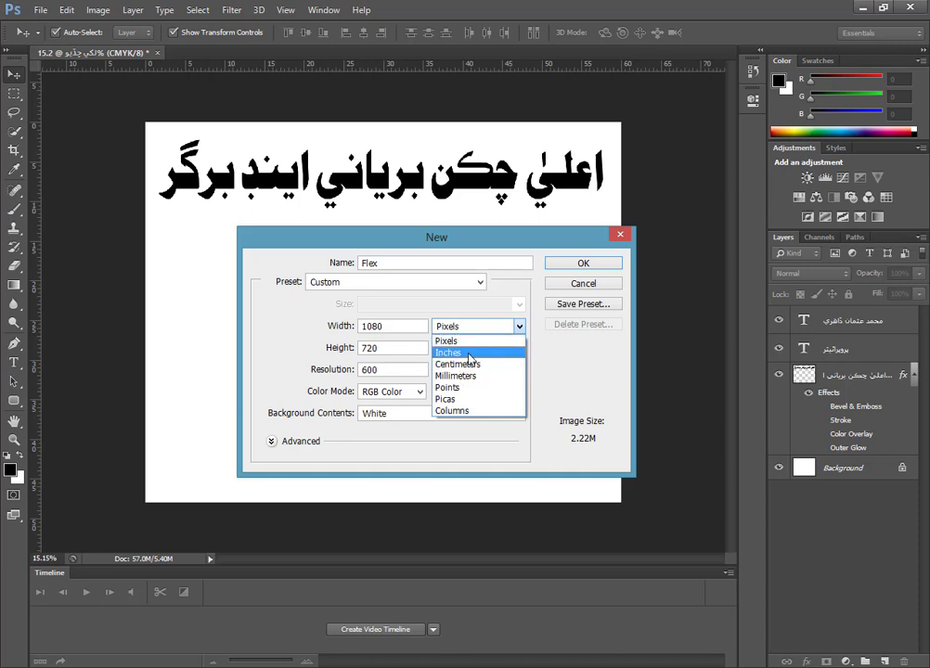
Set the units for both the width and the height of the new Flex document to inches.
left_click(468, 354)
left_click(519, 348)
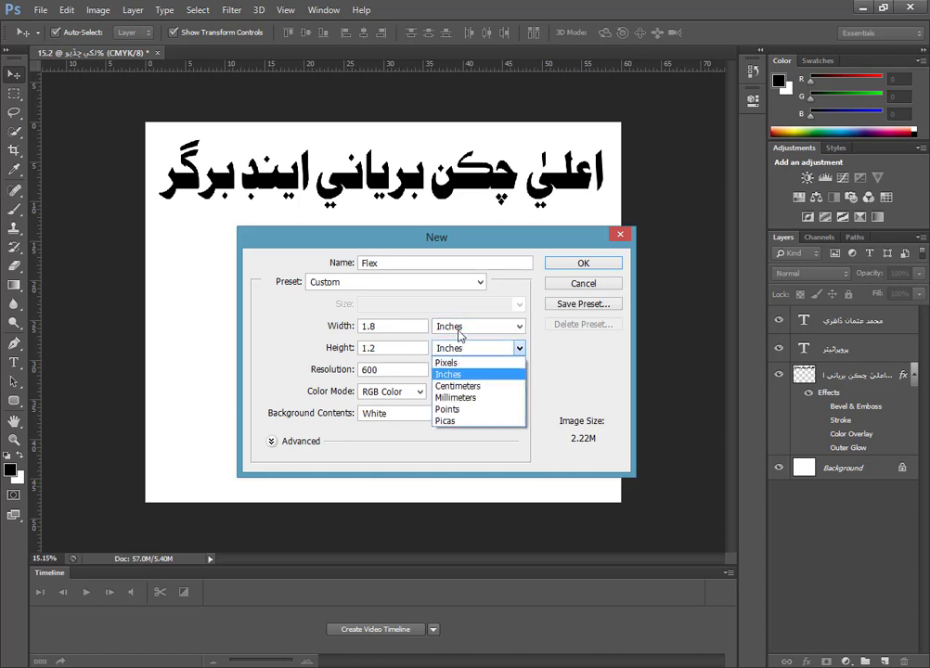
left_click(458, 331)
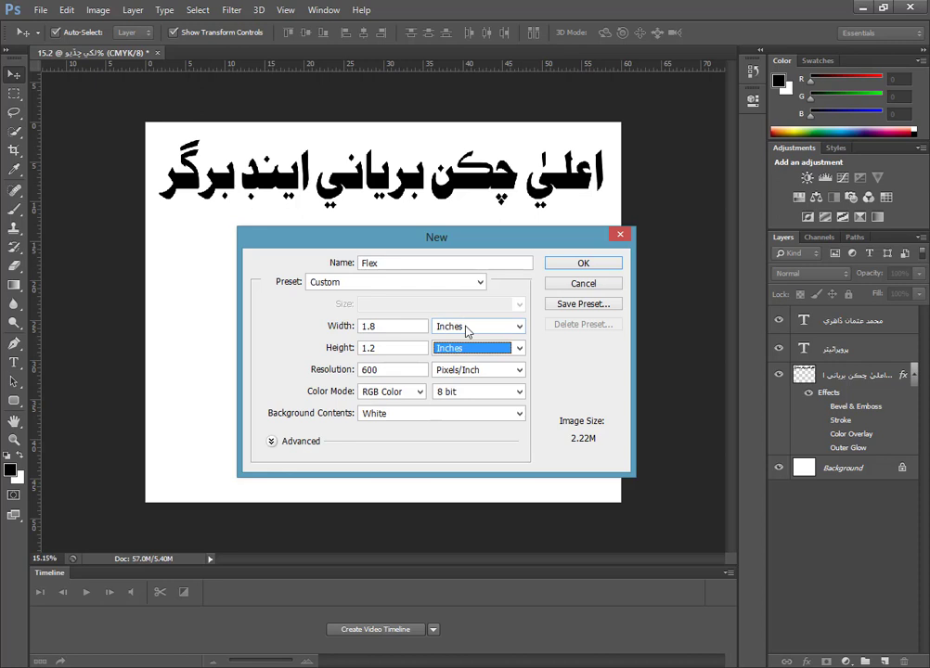
left_click(467, 331)
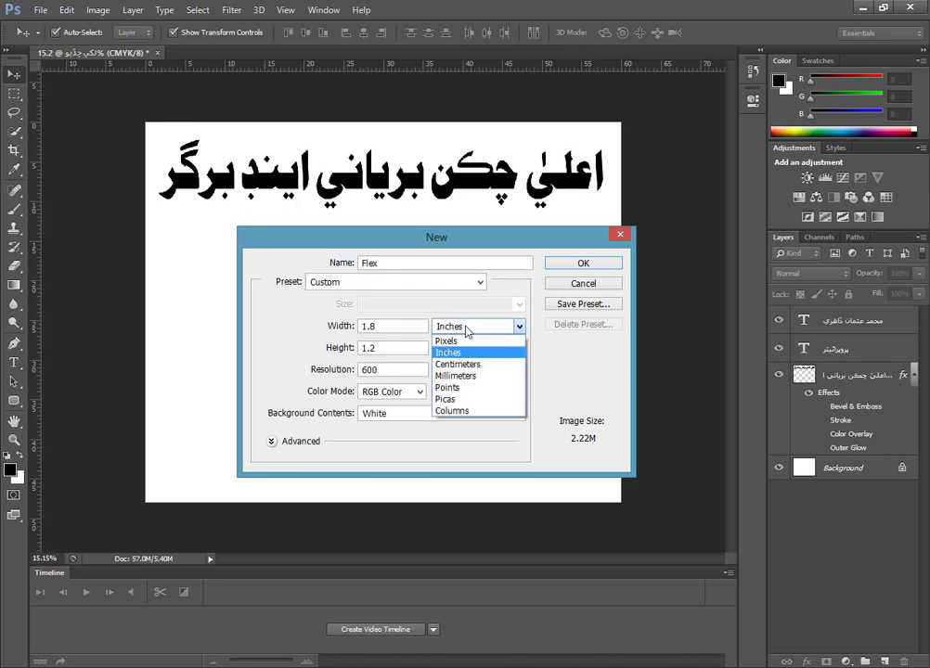
left_click(451, 353)
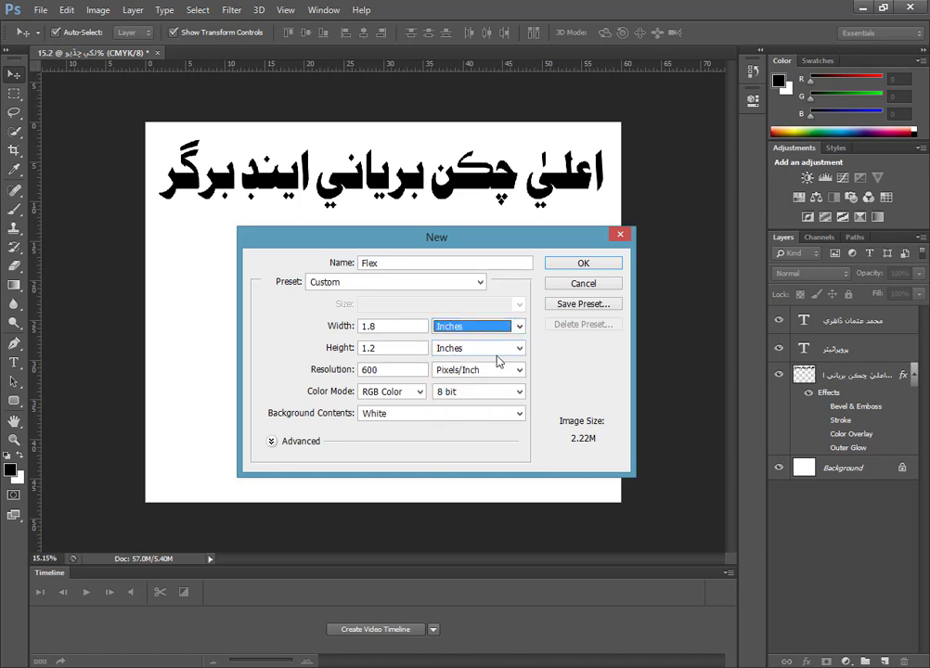
Set the new document's width to 60 inches and its height to 48 inches.
left_click_drag(390, 328, 327, 325)
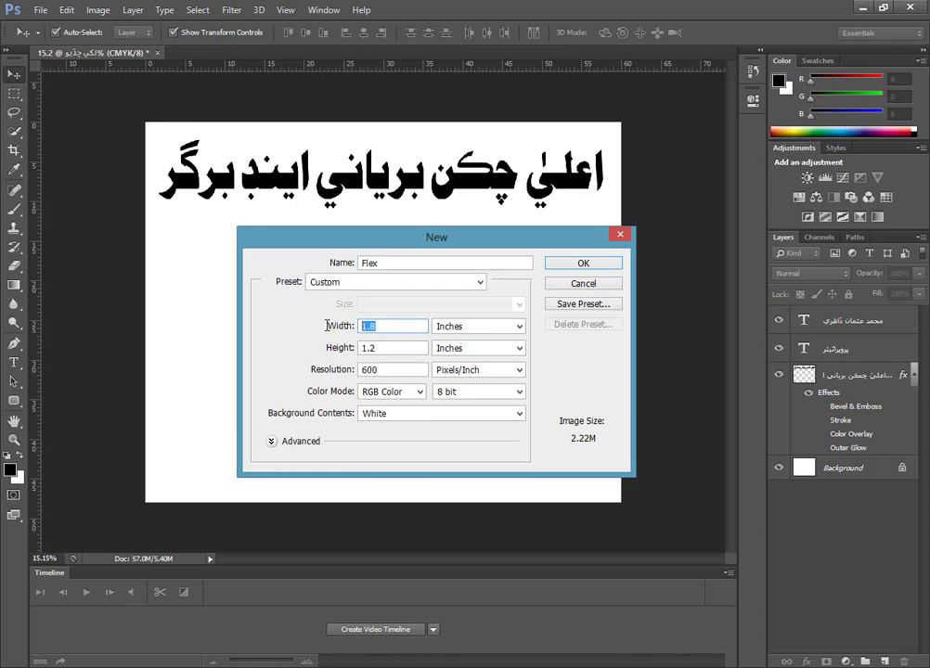
left_click(401, 327)
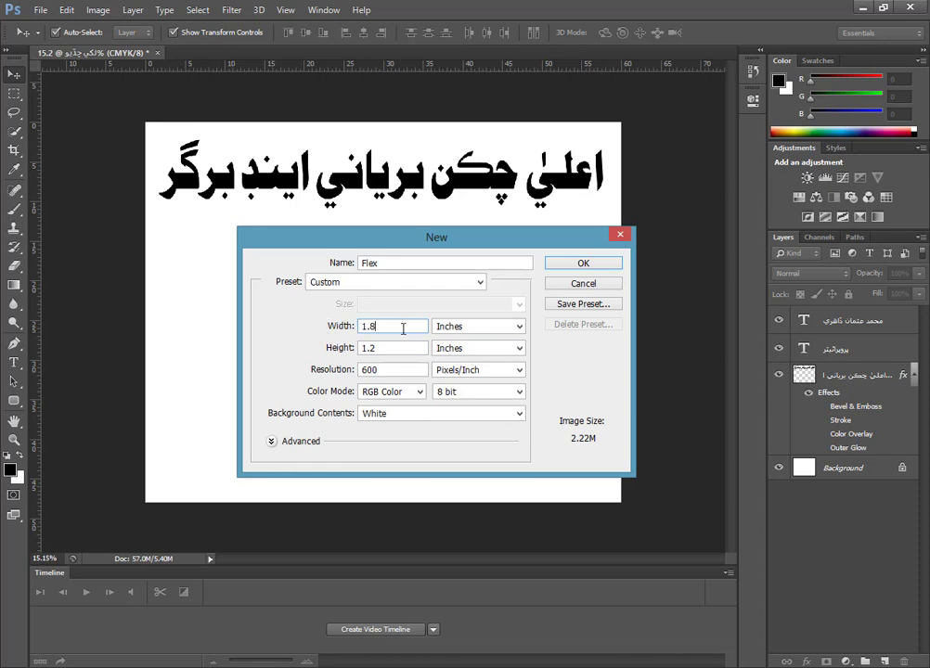
left_click(339, 326)
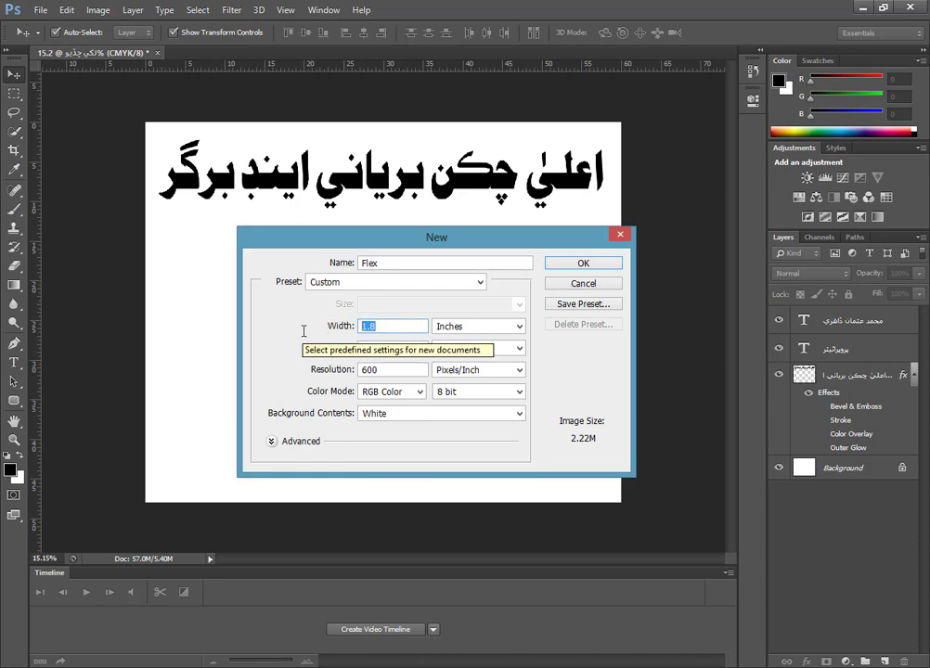
type("60")
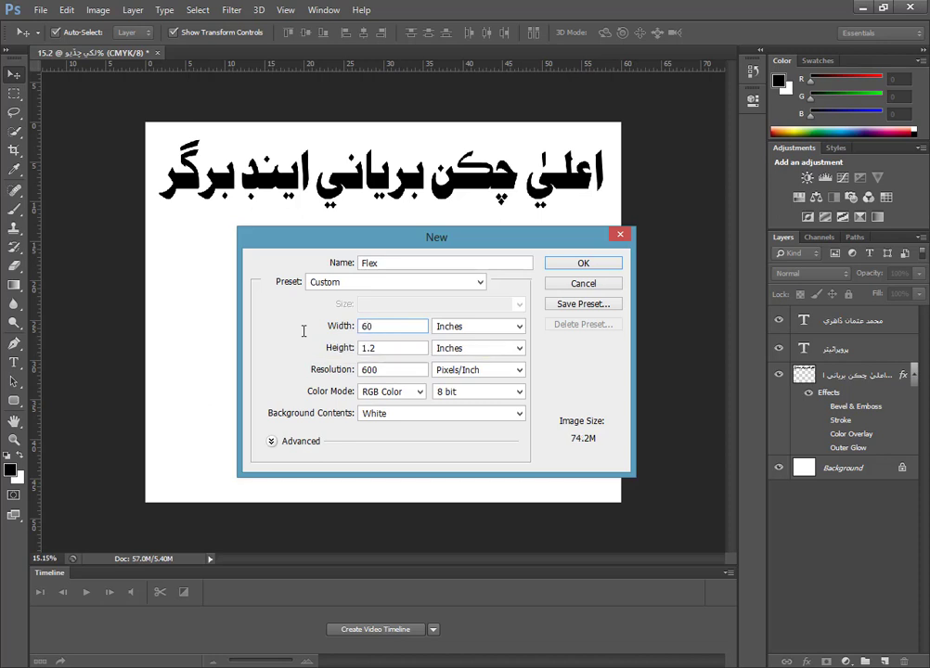
double_click(357, 326)
type("6")
left_click(394, 347)
left_click_drag(382, 347, 318, 347)
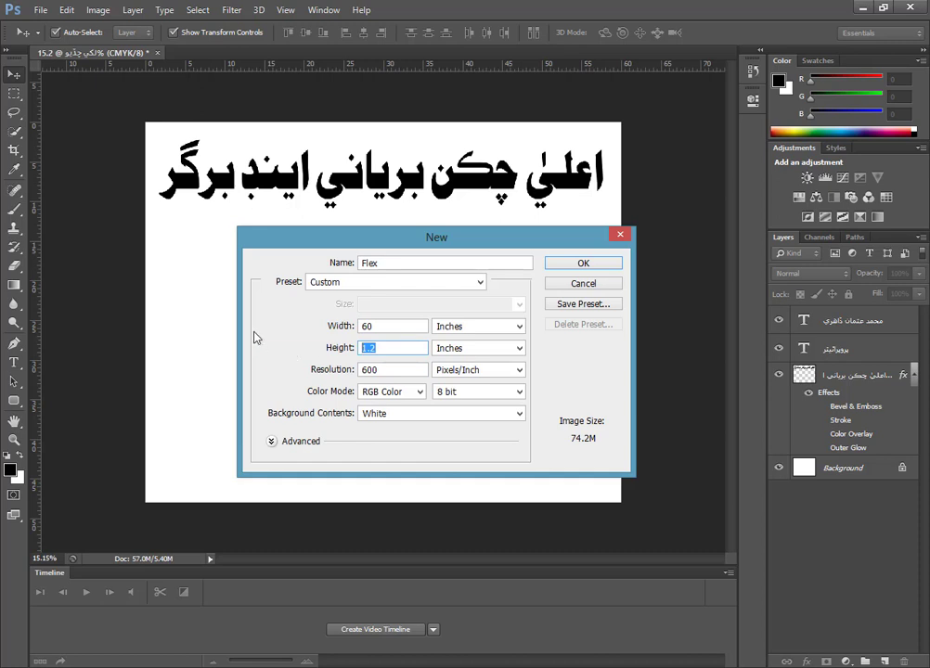
type("48")
Set the new document's resolution to 72 pixels per inch.
left_click_drag(401, 369, 346, 370)
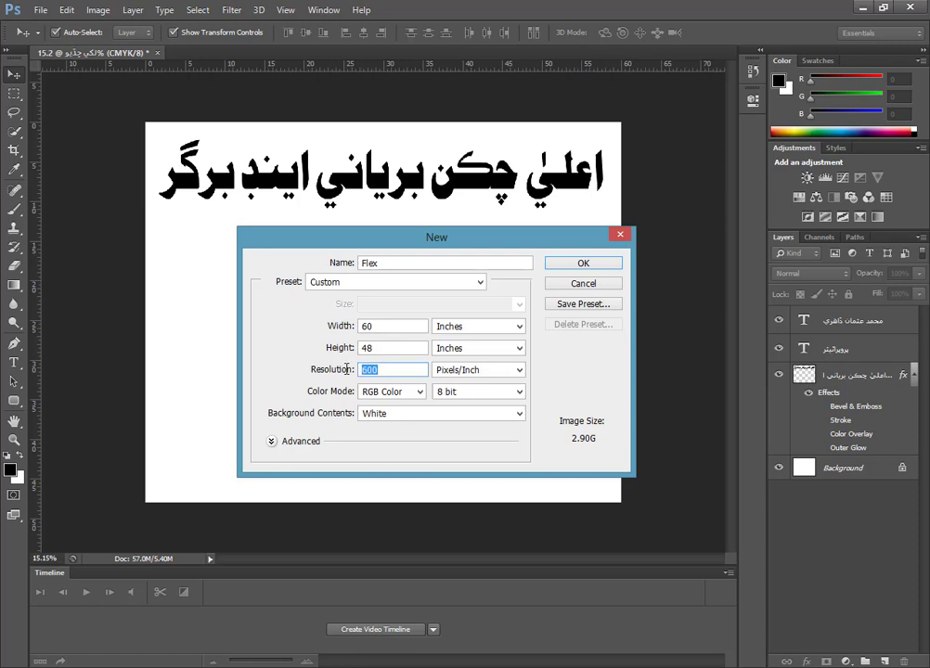
type("72")
left_click_drag(379, 371, 268, 376)
left_click_drag(373, 369, 345, 369)
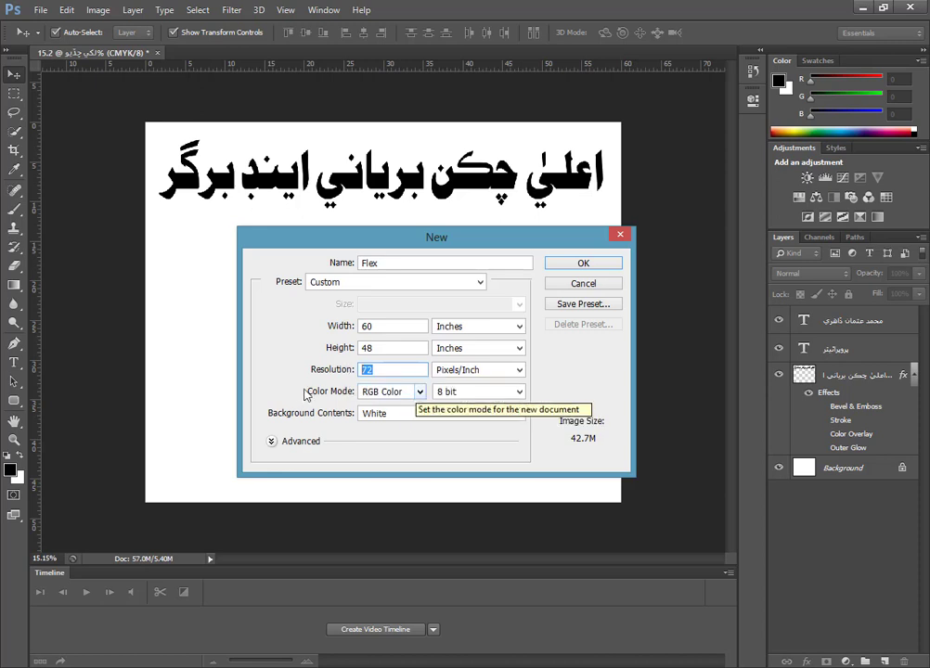
Choose CMYK Color mode and white background contents, and create the Flex document.
left_click(390, 391)
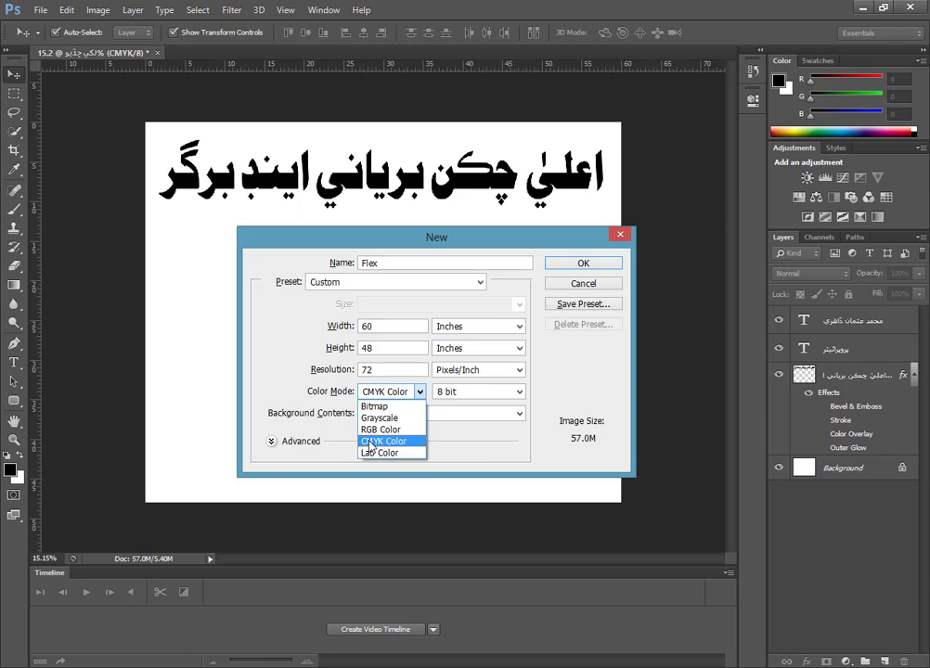
left_click(370, 442)
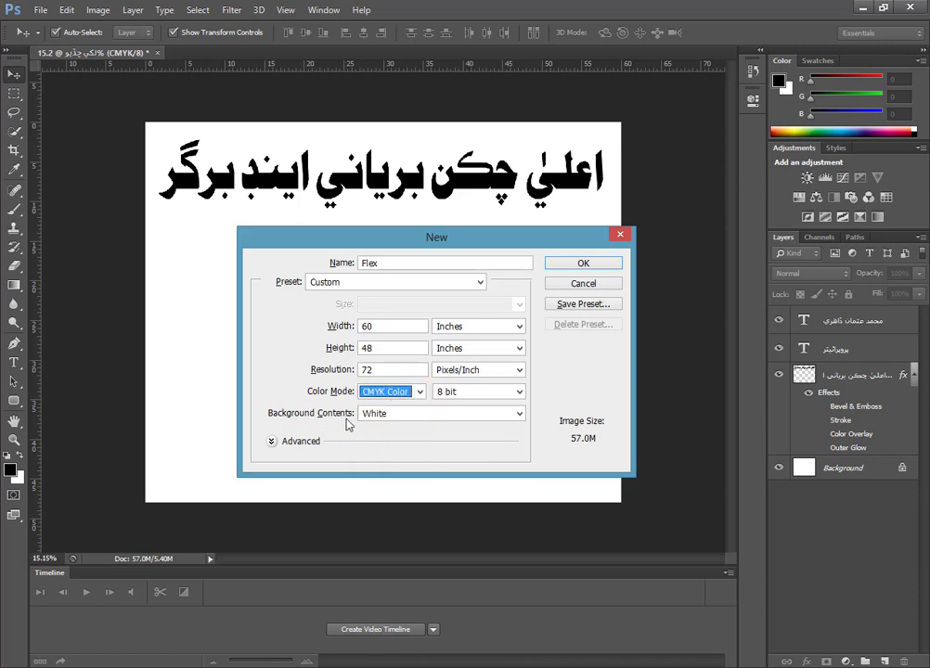
left_click(394, 415)
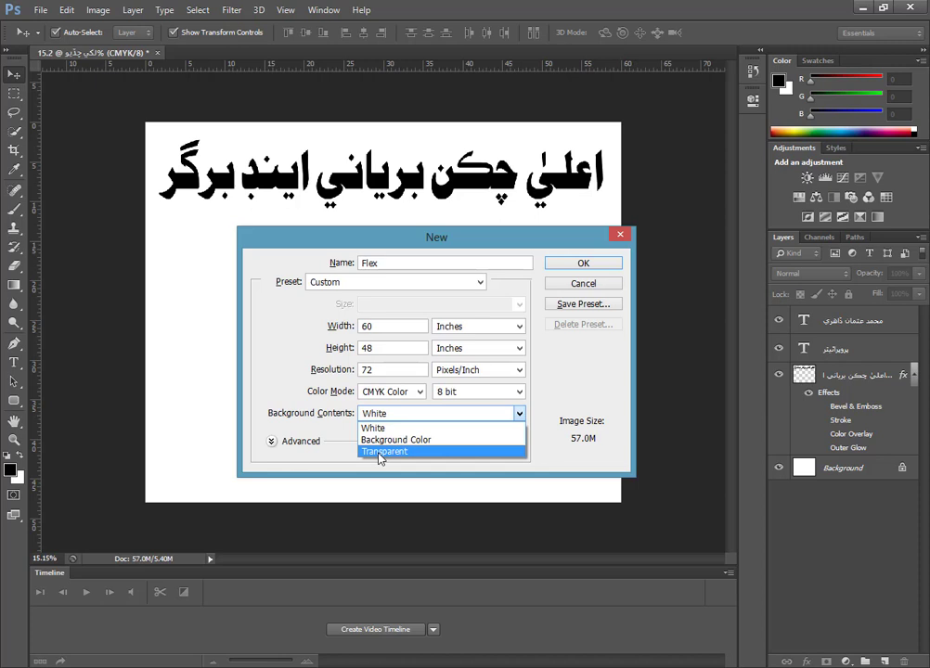
left_click(422, 431)
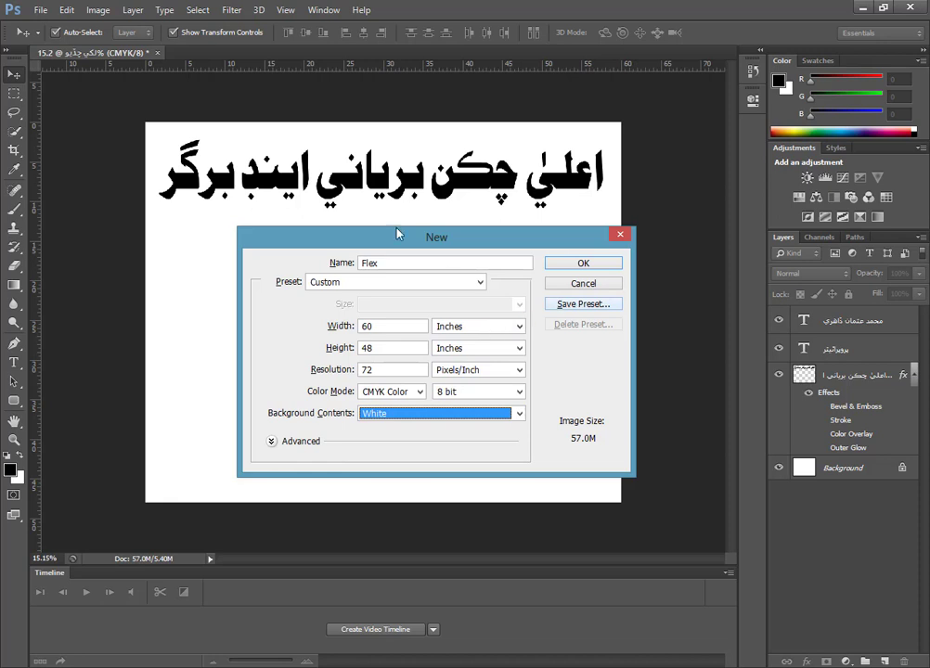
left_click(575, 265)
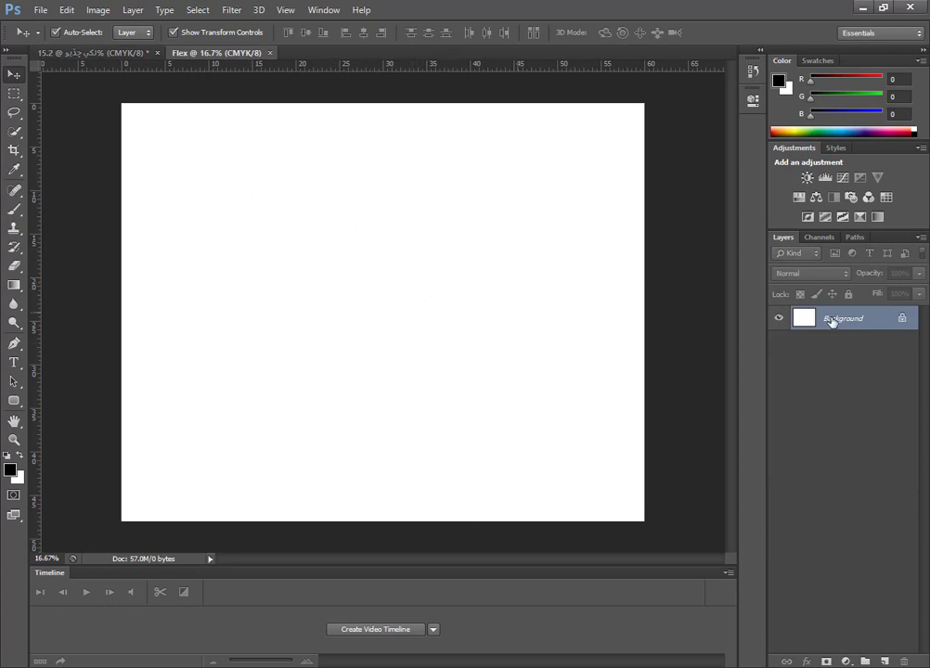
Convert the Background into the regular layer Layer 0 and give it a blue Color Overlay.
double_click(902, 322)
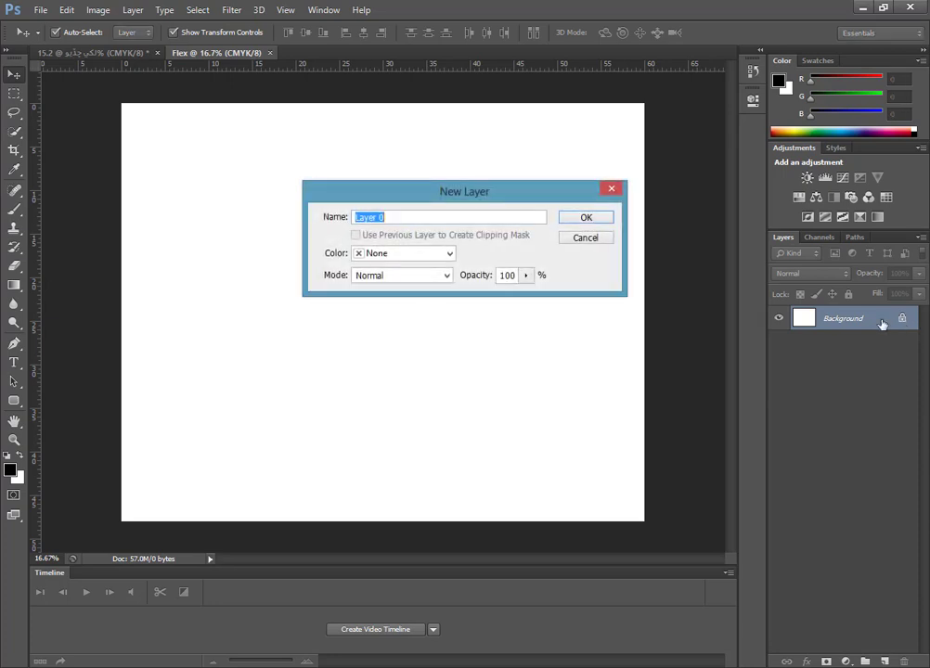
left_click(588, 219)
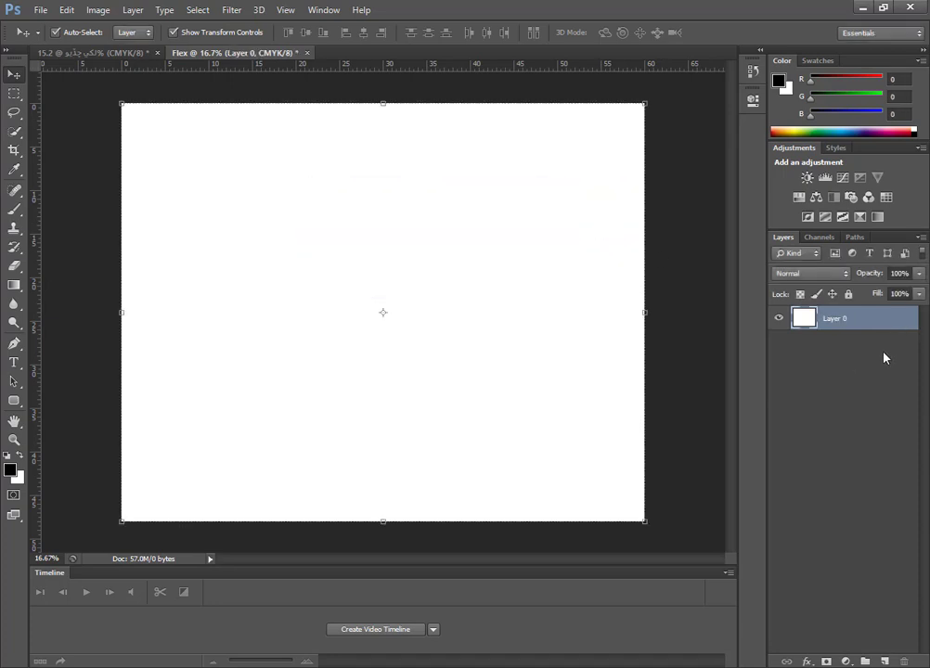
double_click(890, 328)
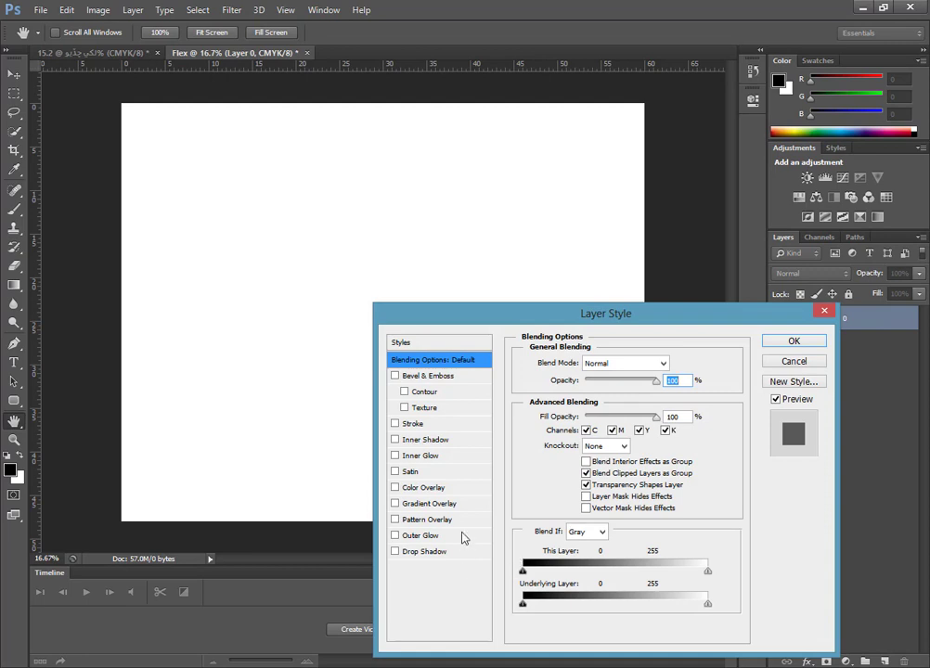
left_click(425, 490)
left_click(673, 363)
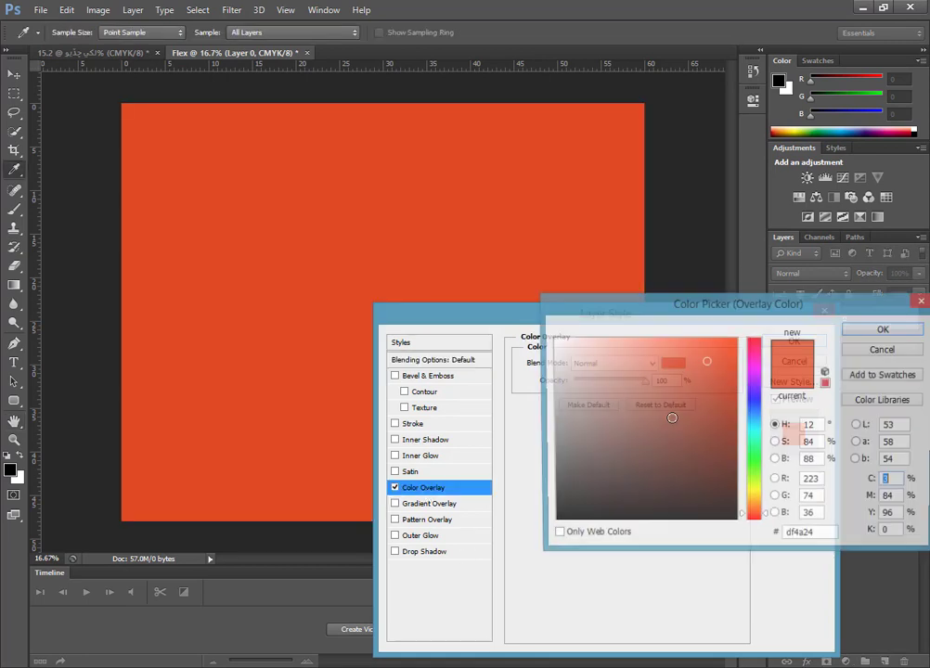
left_click_drag(670, 415, 754, 396)
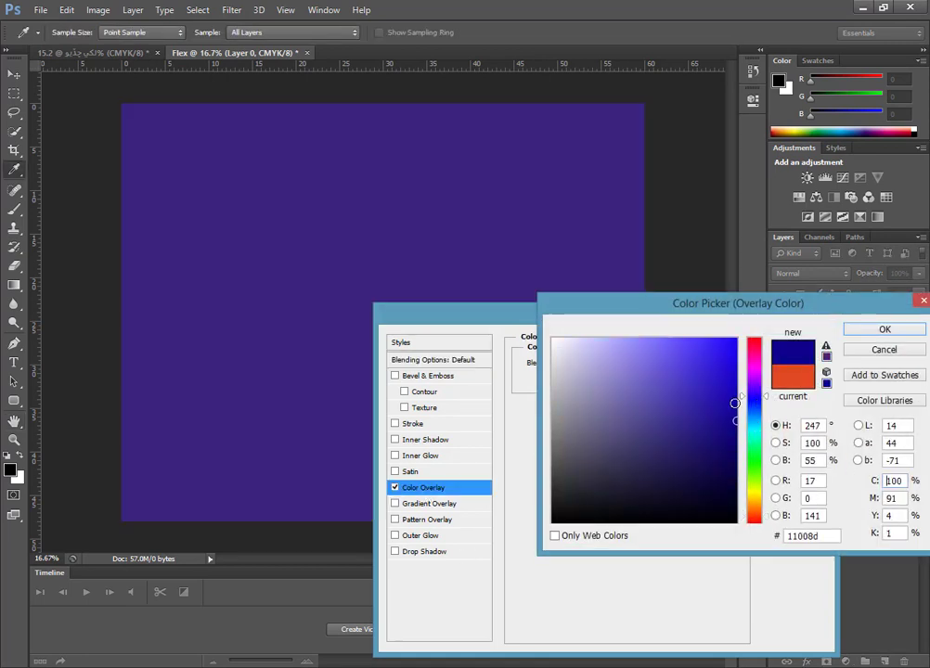
left_click(736, 401)
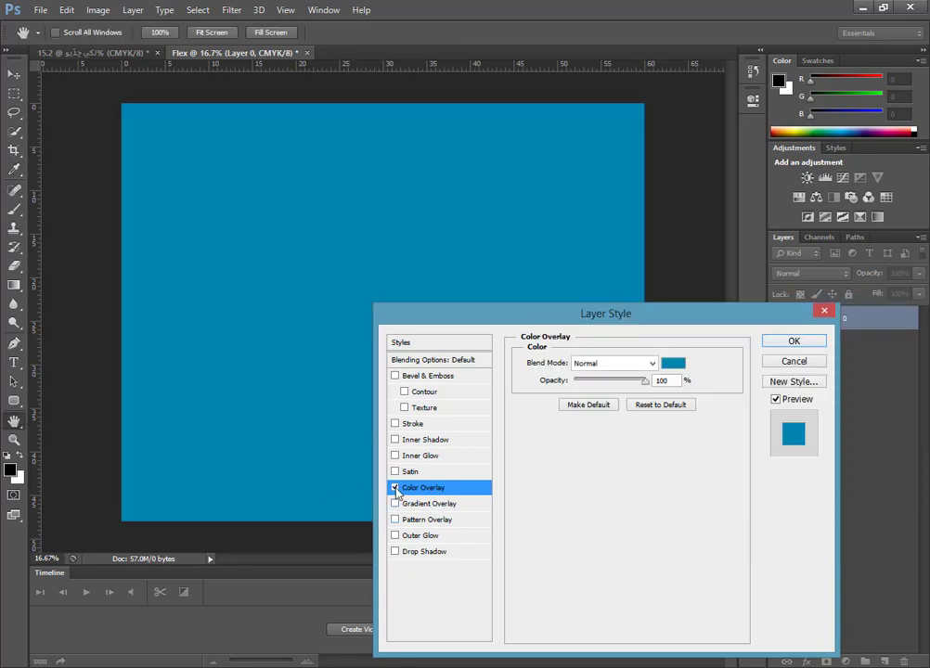
Replace the Color Overlay with a Gradient Overlay and try several gradient presets, ending with the solid rainbow spectrum.
left_click(395, 487)
left_click(395, 503)
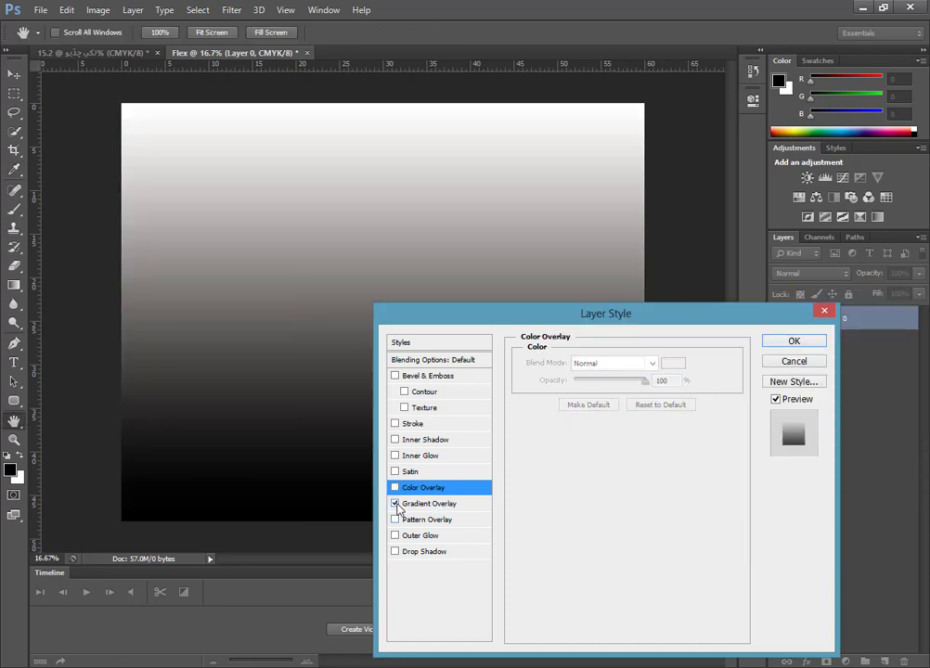
left_click(438, 503)
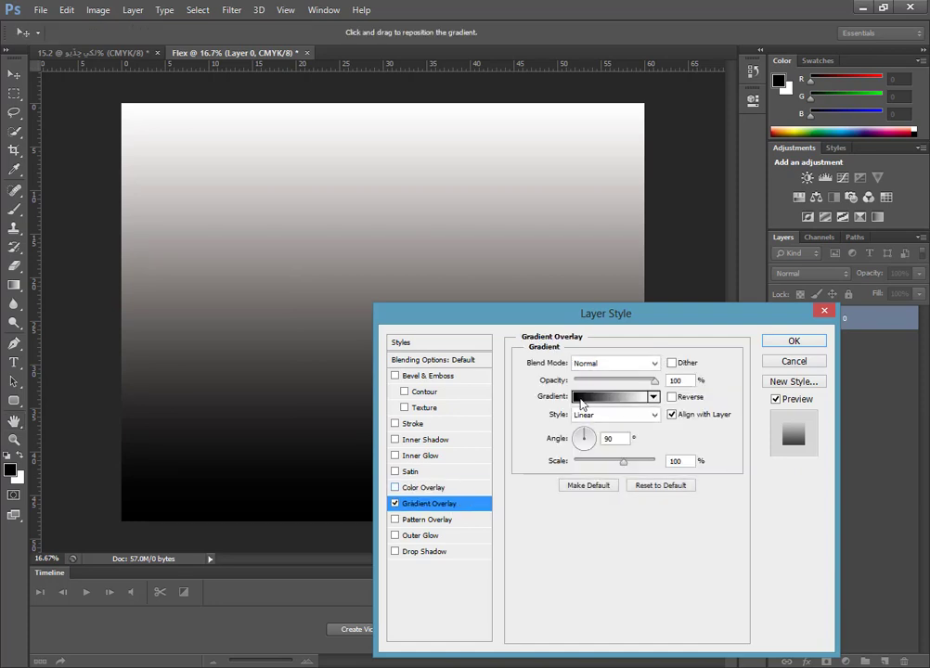
left_click(654, 396)
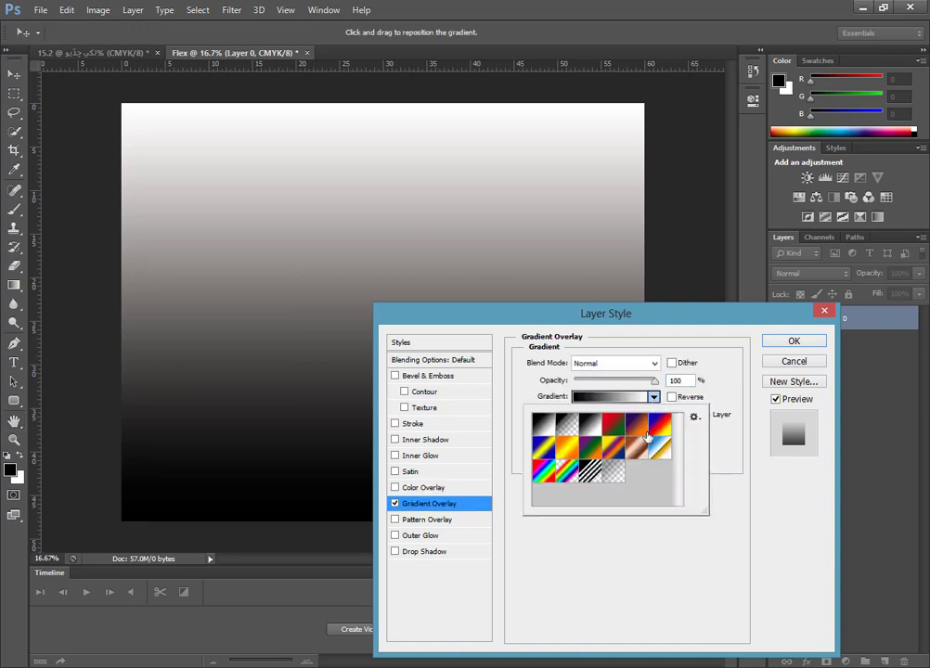
left_click(639, 433)
left_click(639, 446)
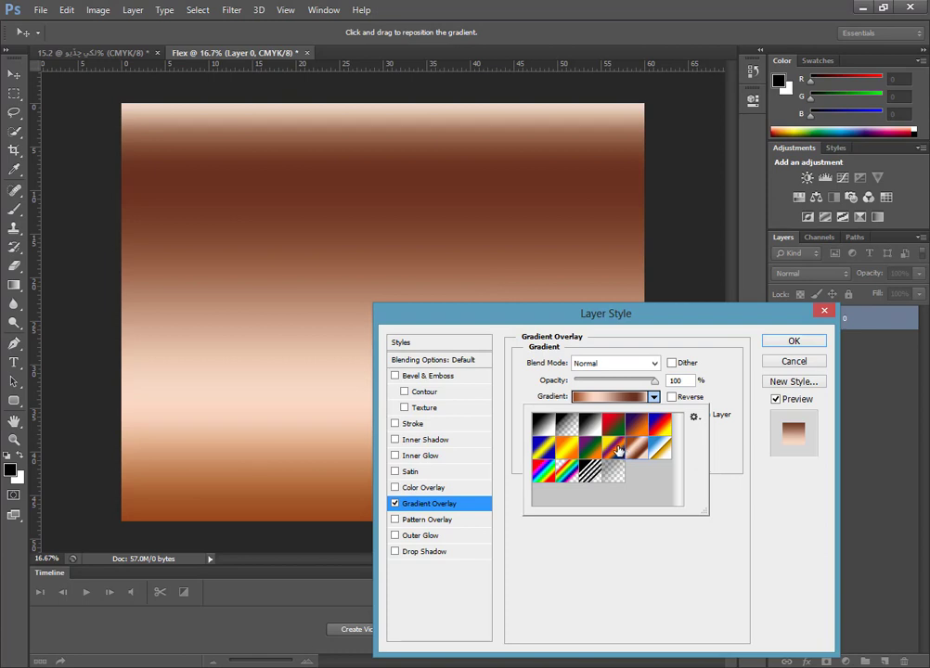
left_click(618, 449)
left_click(568, 474)
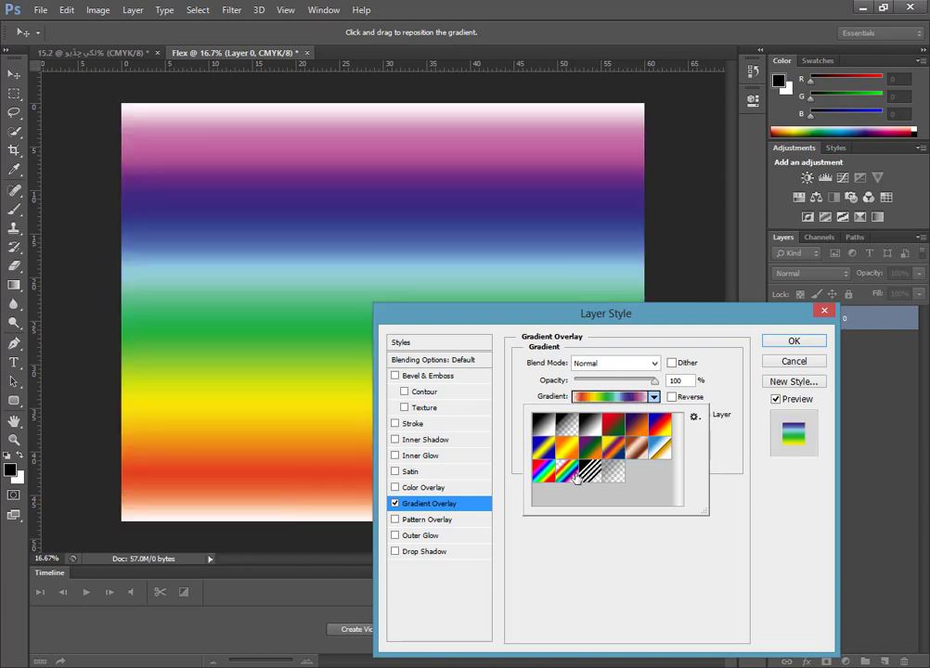
left_click(543, 473)
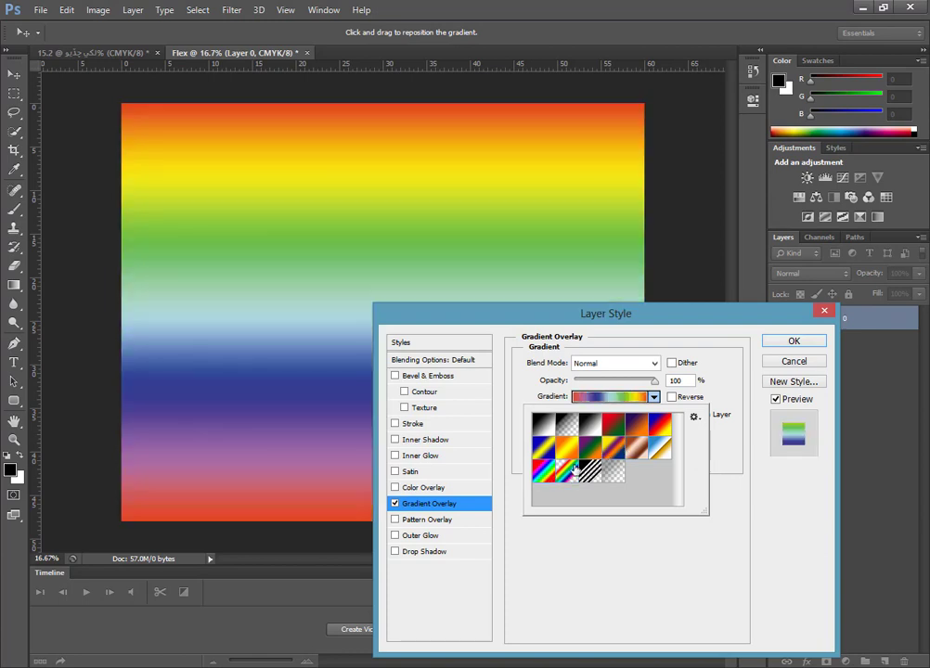
Set the angle of the rainbow Gradient Overlay to 88 degrees.
left_click(695, 417)
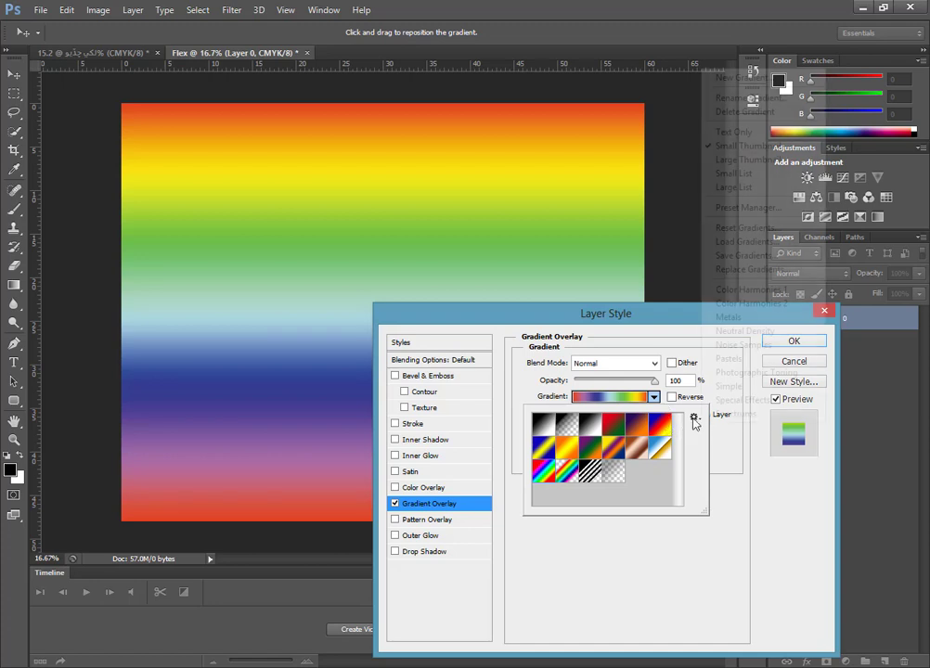
left_click(697, 428)
left_click(723, 481)
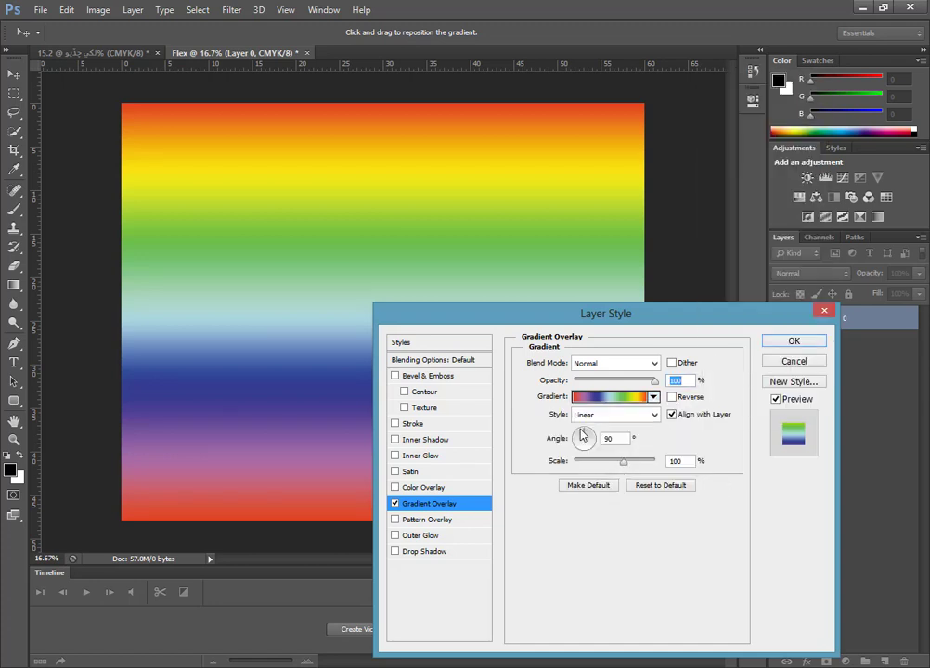
key("Tab")
type("38")
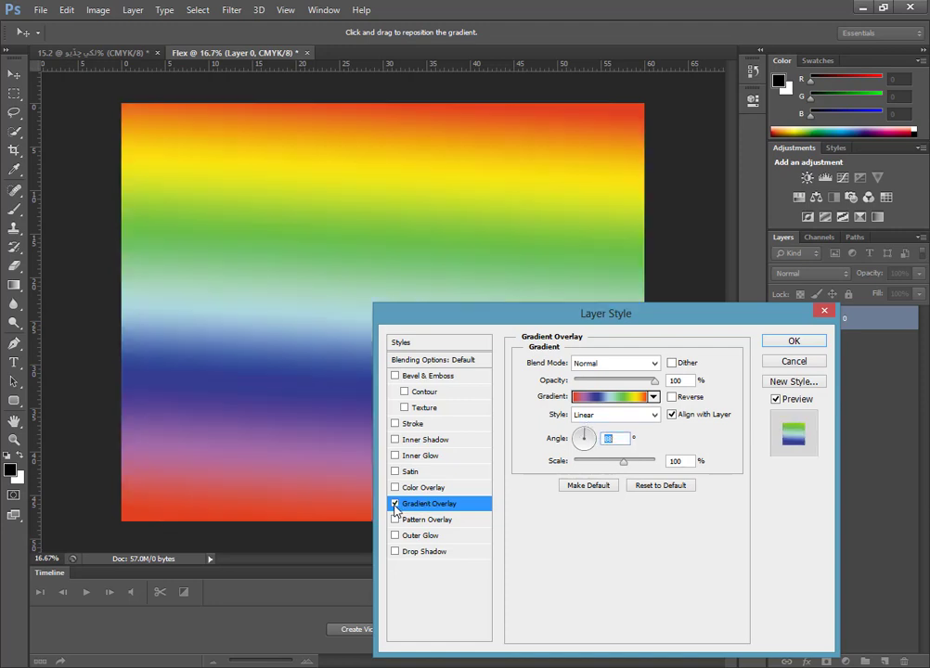
Turn off the Gradient Overlay, re-enable the blue Color Overlay and apply the layer style.
left_click(394, 504)
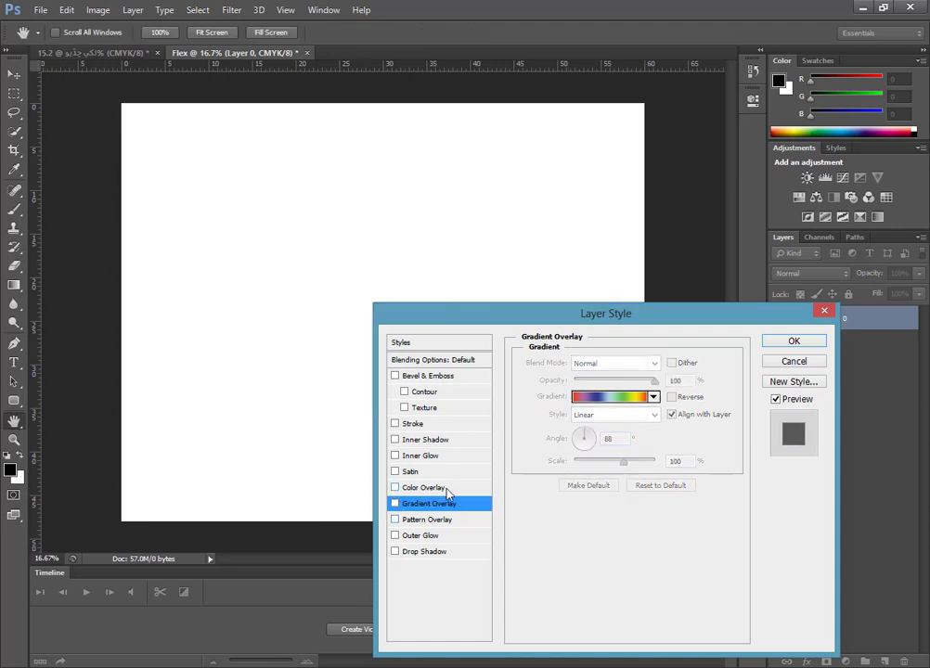
left_click(396, 488)
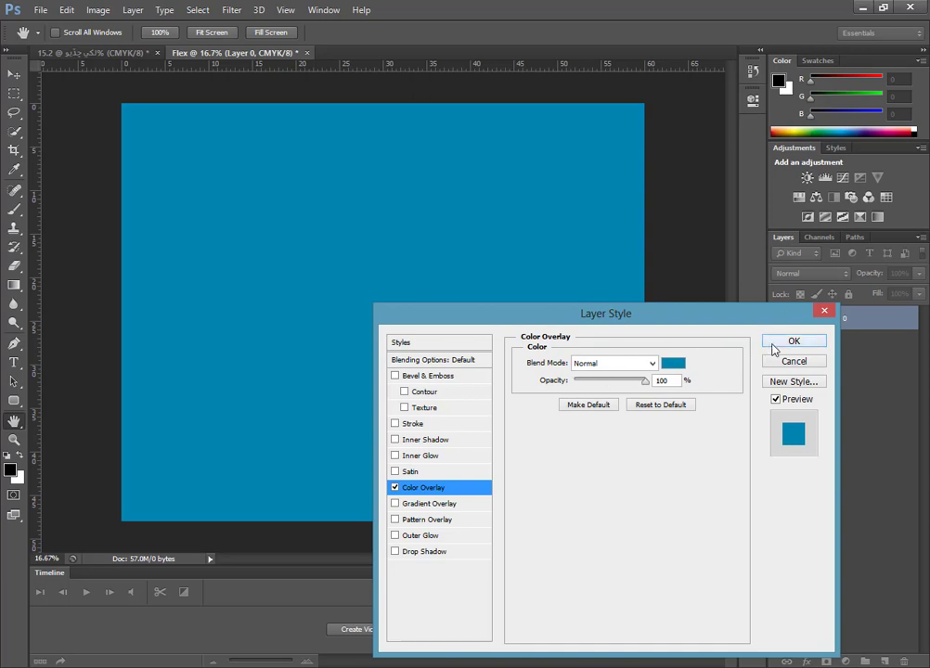
left_click(772, 343)
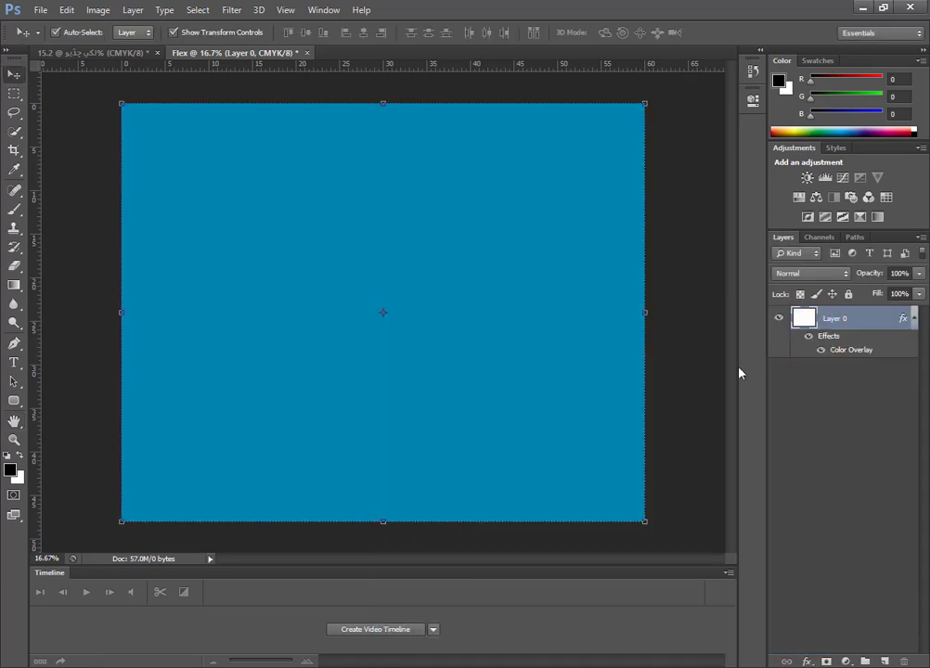
Lock all attributes of Layer 0 and deselect the layer.
left_click(848, 295)
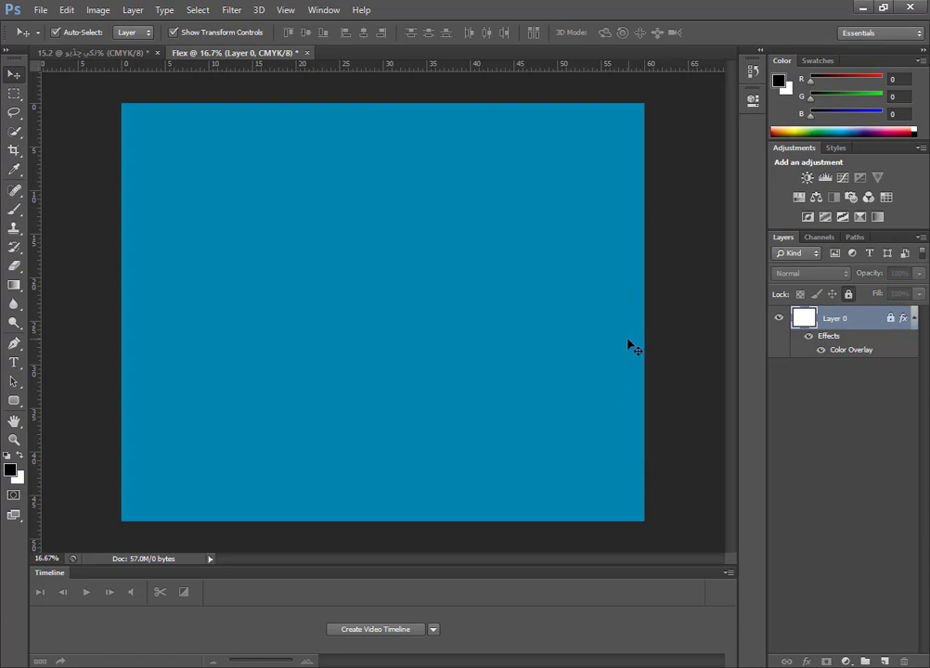
left_click(315, 262)
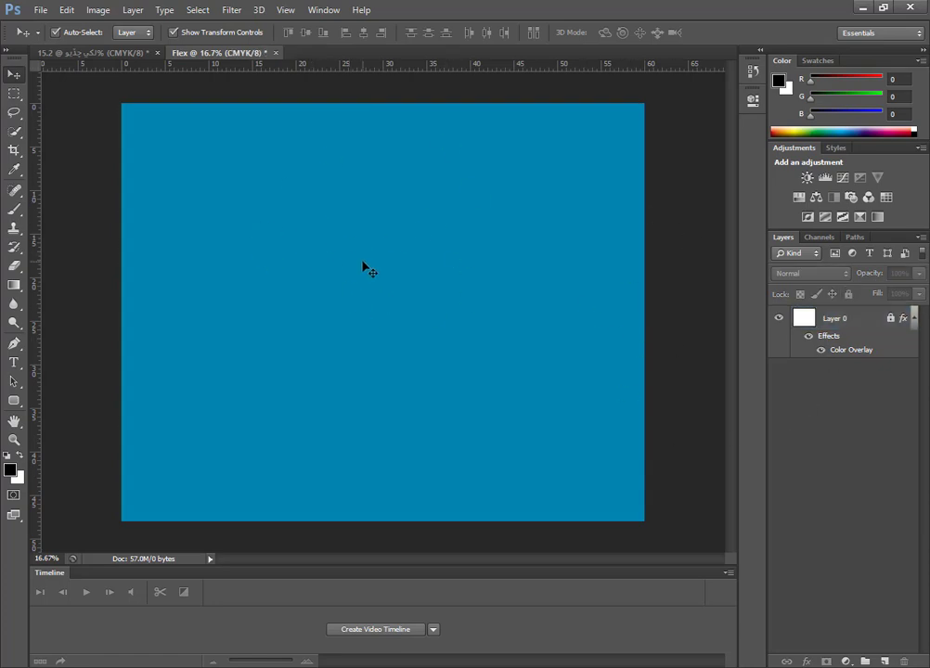
Copy the heading, the proprietor label and the proprietor's name from the other open document into the Flex banner and position them.
left_click(107, 57)
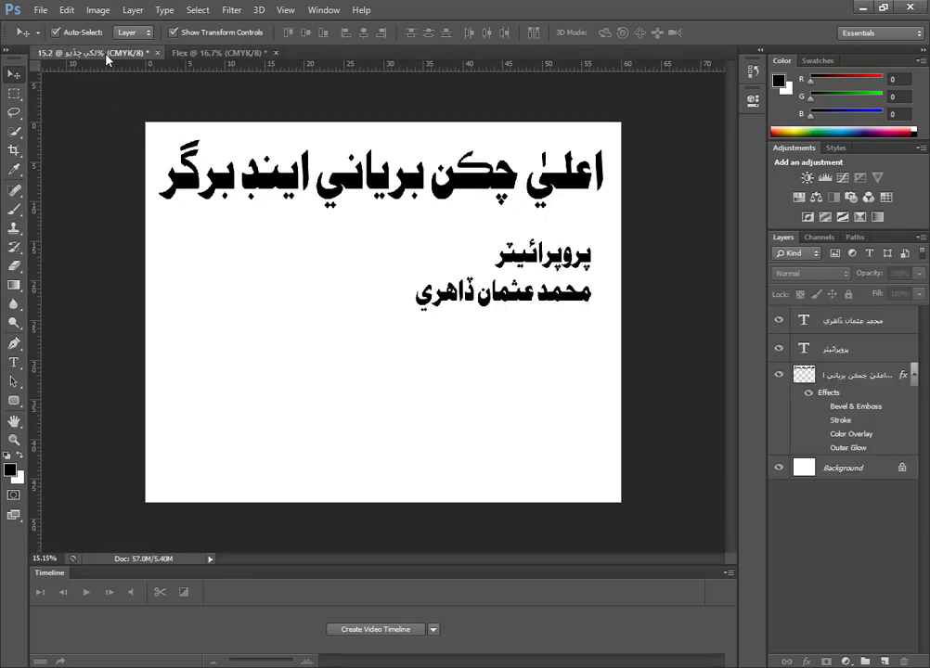
left_click_drag(557, 348, 408, 262)
left_click_drag(386, 215, 437, 269)
left_click_drag(483, 207, 601, 245)
left_click(489, 333)
left_click_drag(489, 333, 603, 365)
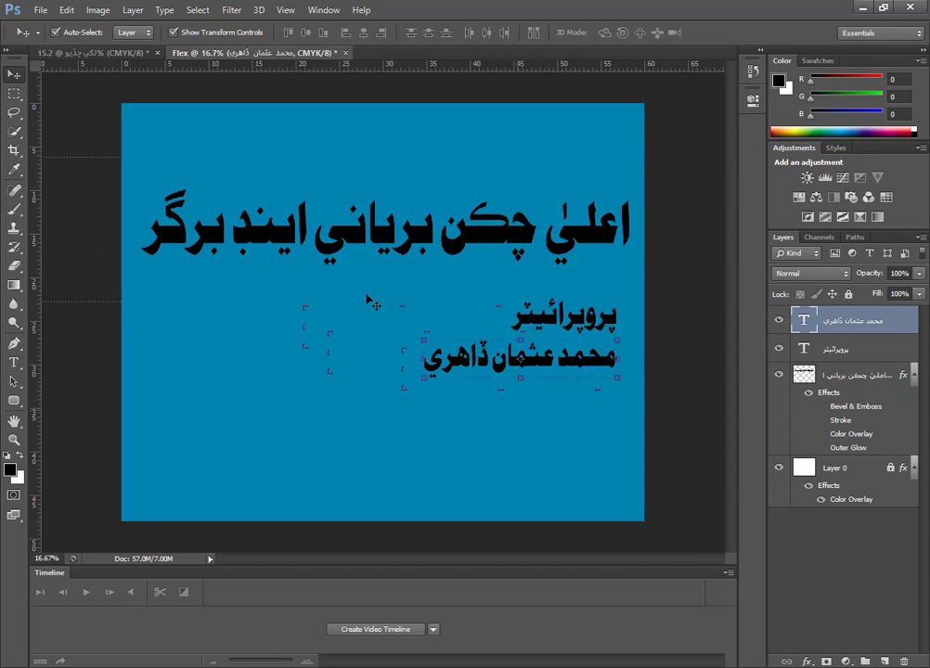
Move the large heading up to the top edge of the blue banner.
left_click(332, 339)
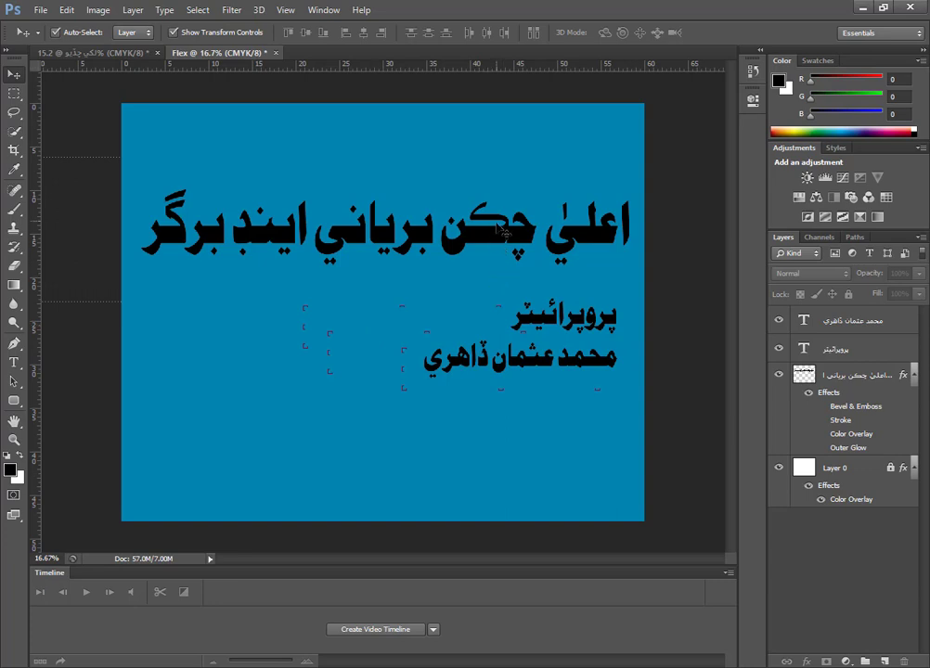
left_click(496, 239)
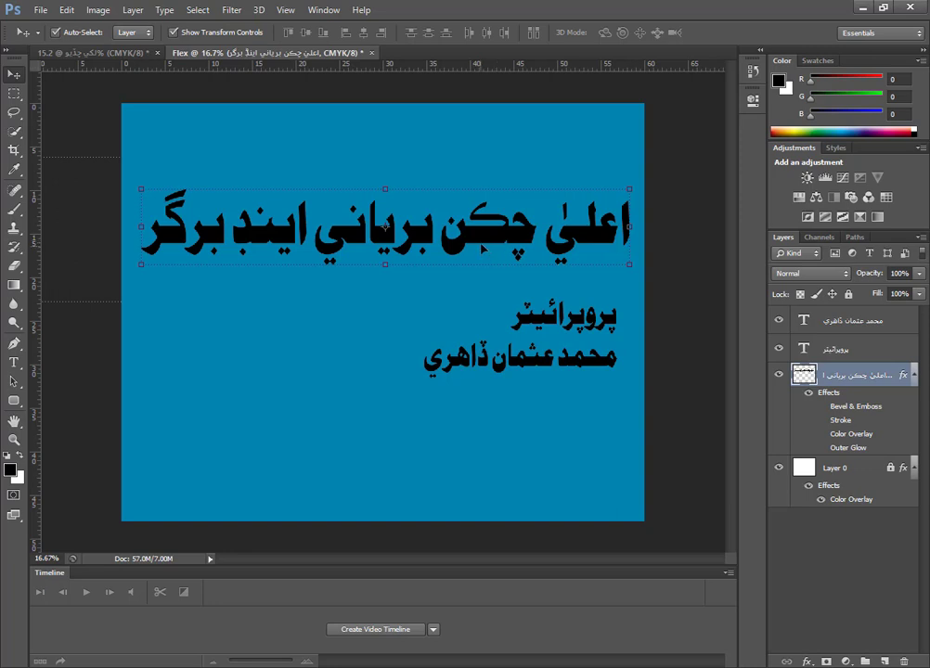
left_click_drag(482, 243, 483, 178)
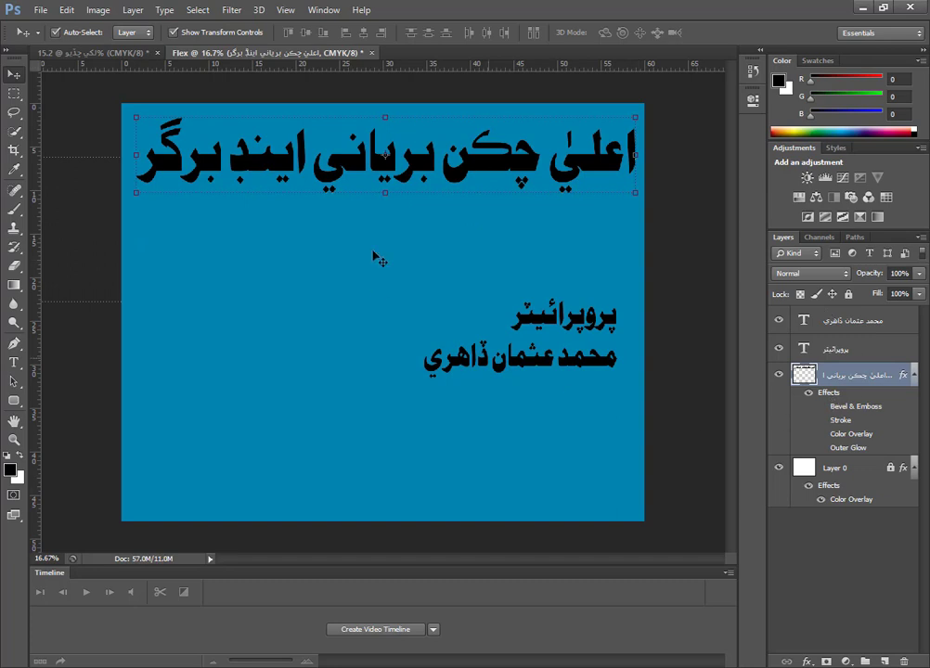
Give the heading layer a yellow Color Overlay with the colour #ffe400.
right_click(853, 376)
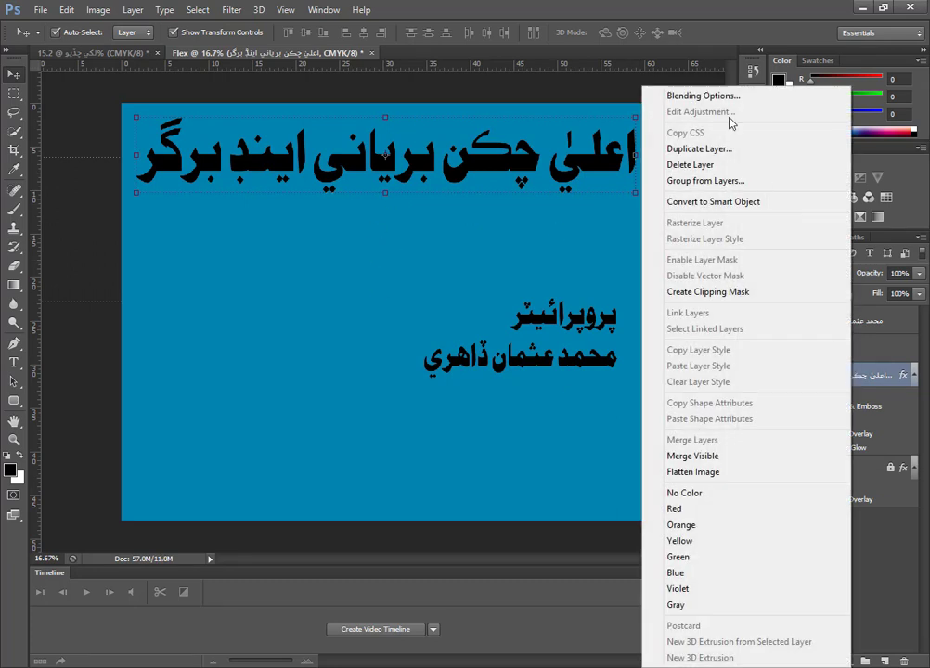
left_click(713, 95)
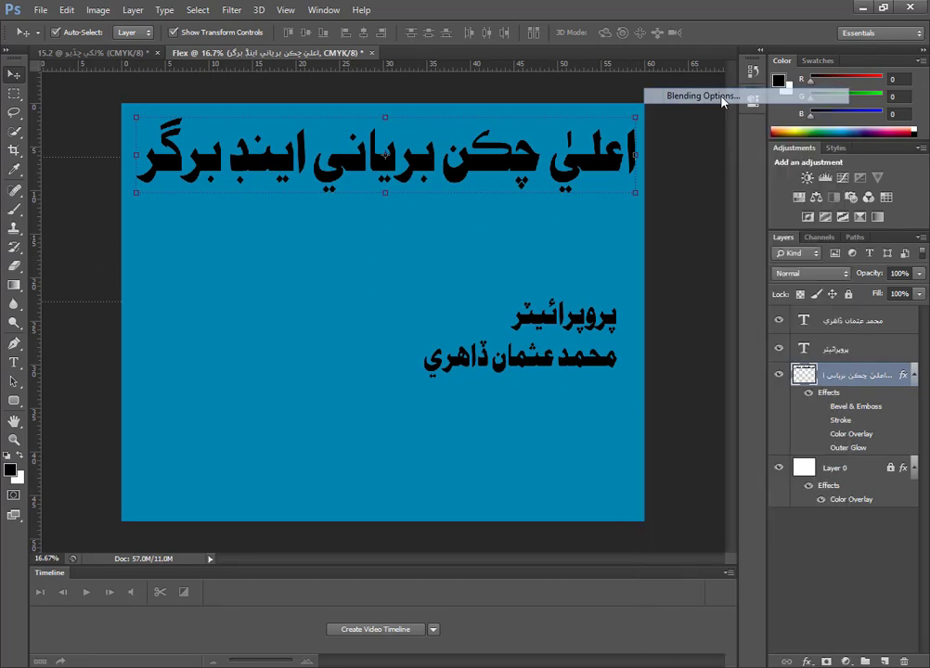
left_click(428, 489)
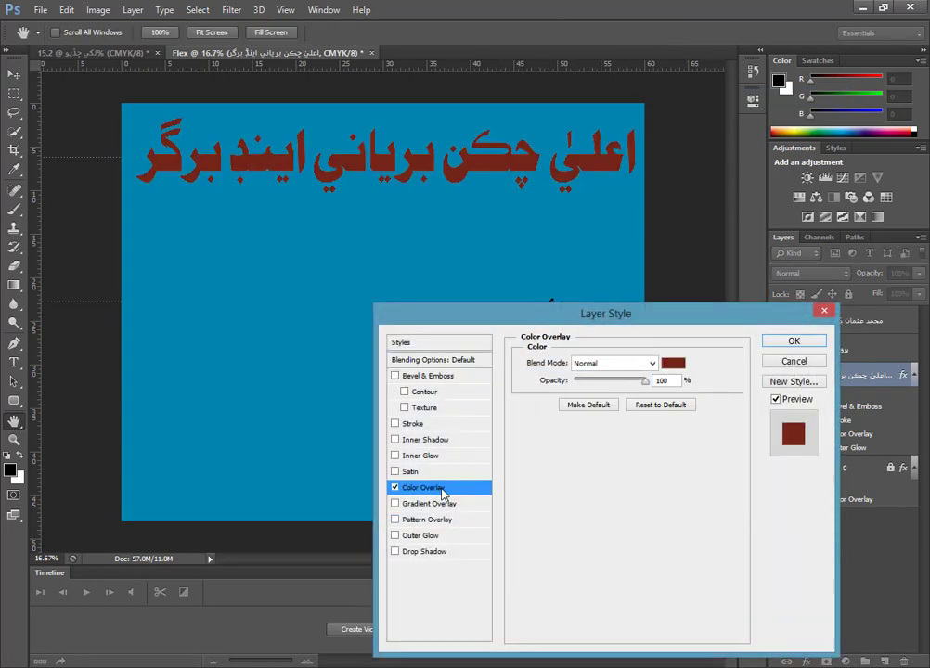
left_click(671, 364)
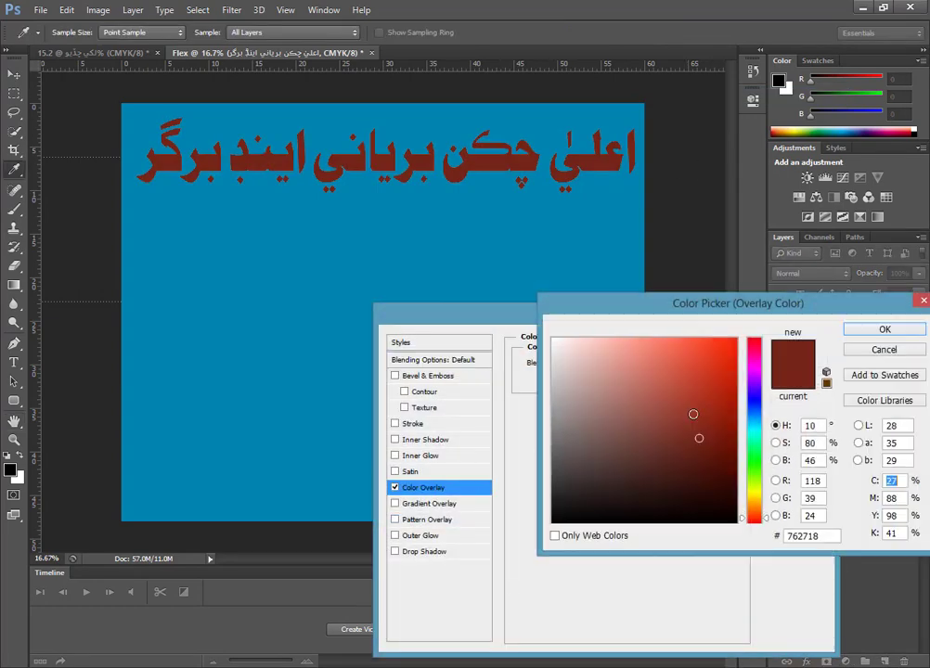
left_click(757, 497)
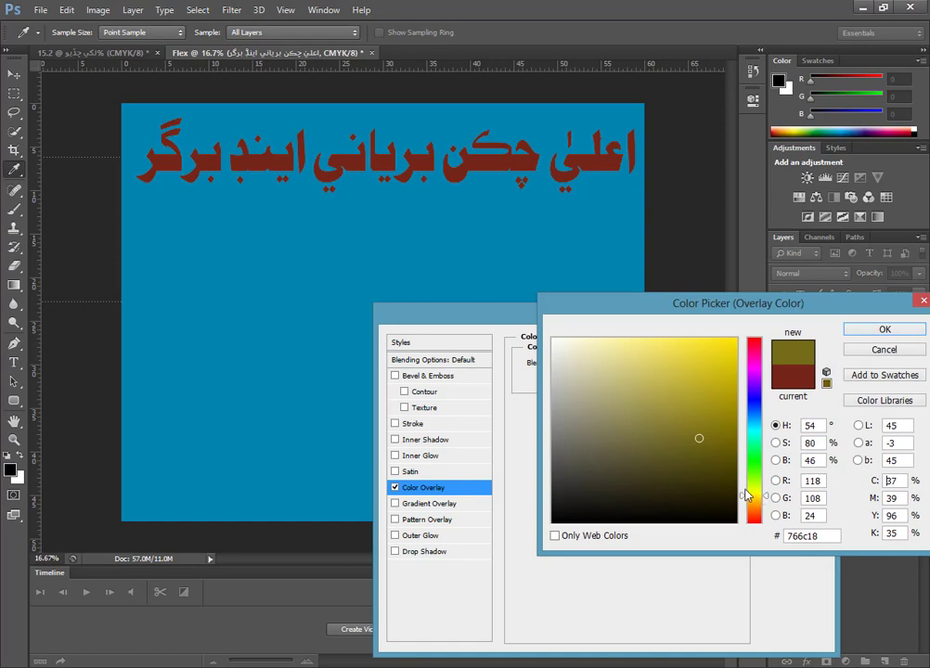
left_click_drag(725, 363, 812, 291)
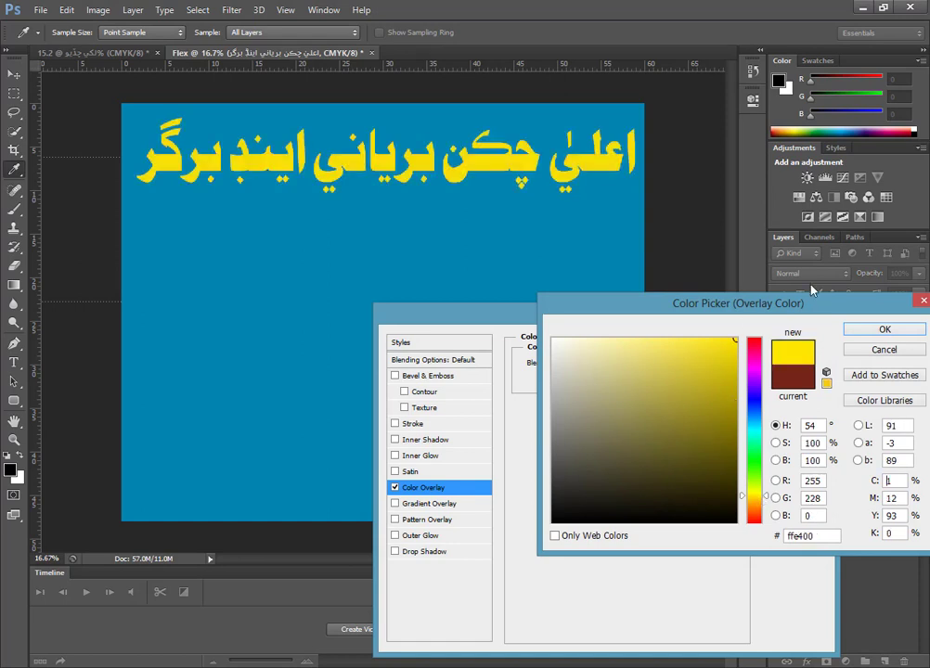
left_click(872, 330)
Add a black outside Stroke of about 21 px to the heading and apply the layer style.
left_click(469, 424)
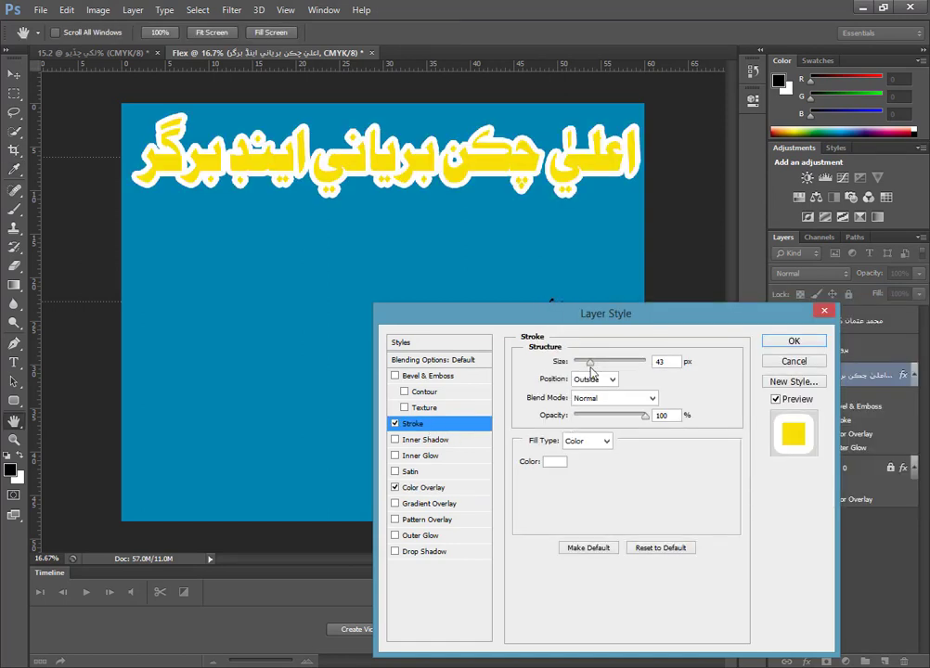
left_click_drag(590, 362, 582, 365)
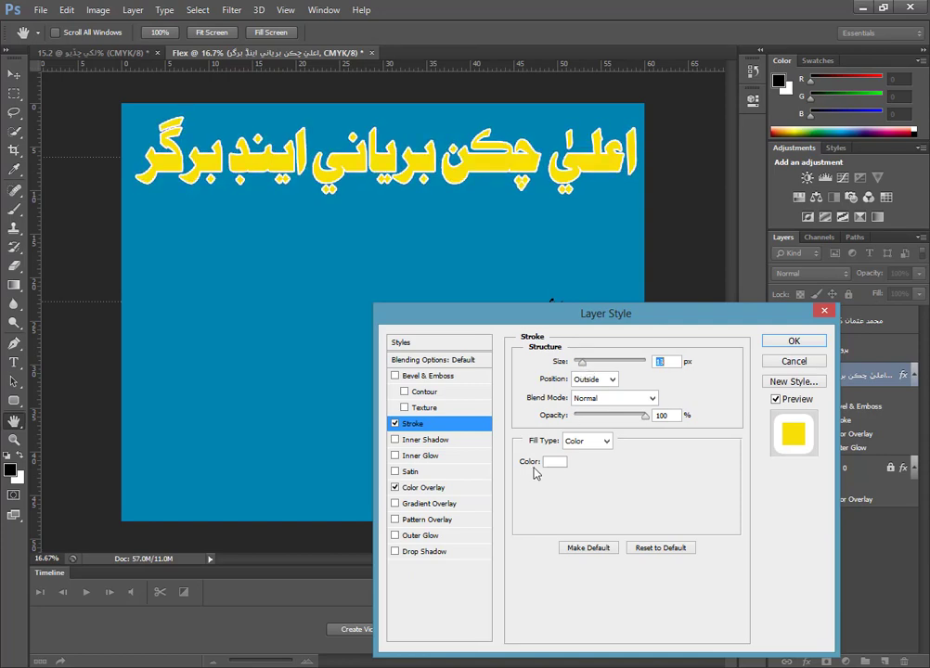
left_click(554, 462)
left_click_drag(698, 496, 757, 538)
key("Return")
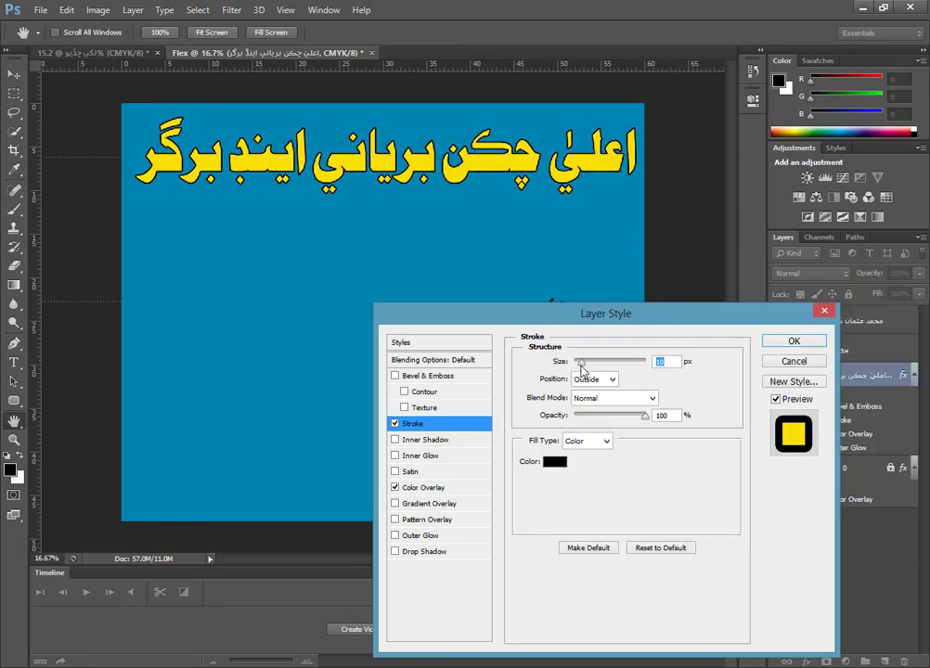
left_click_drag(582, 367, 587, 368)
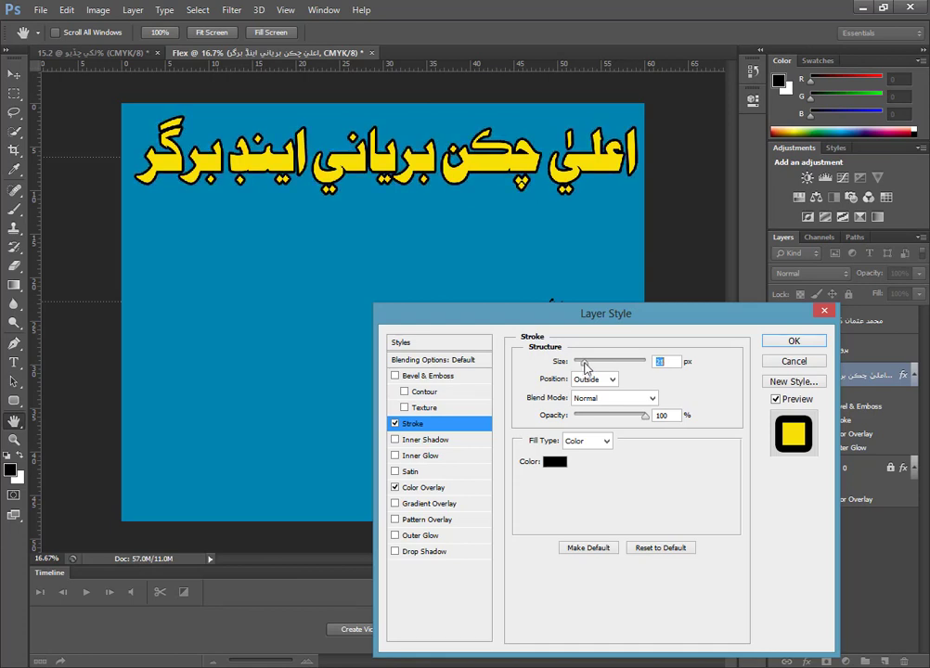
left_click(804, 341)
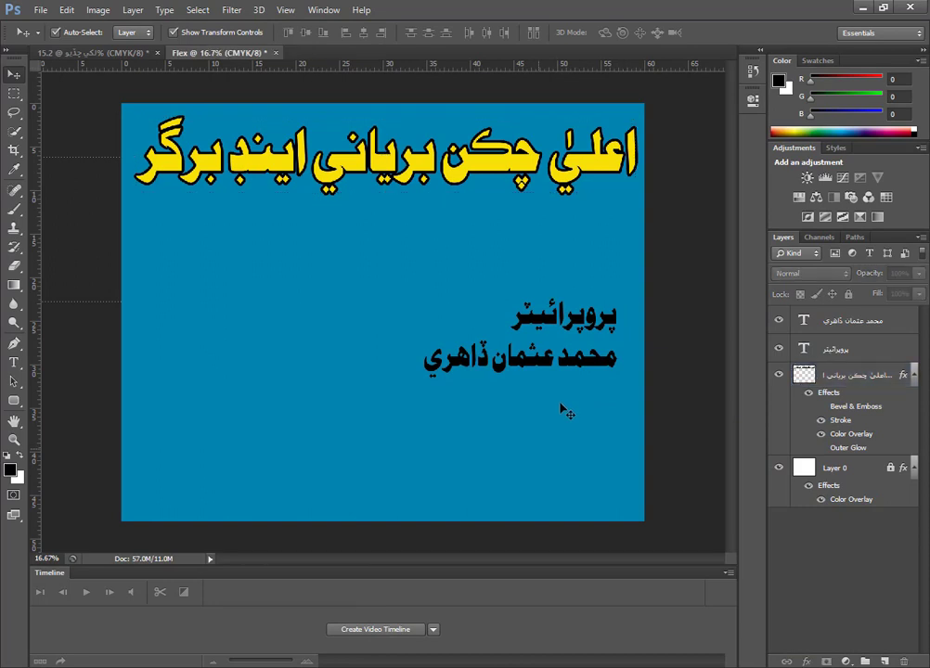
Move the proprietor's name to the banner's left side and draw a 70 px radius rounded rectangle above it, about 22 by 7 inches.
left_click(607, 370)
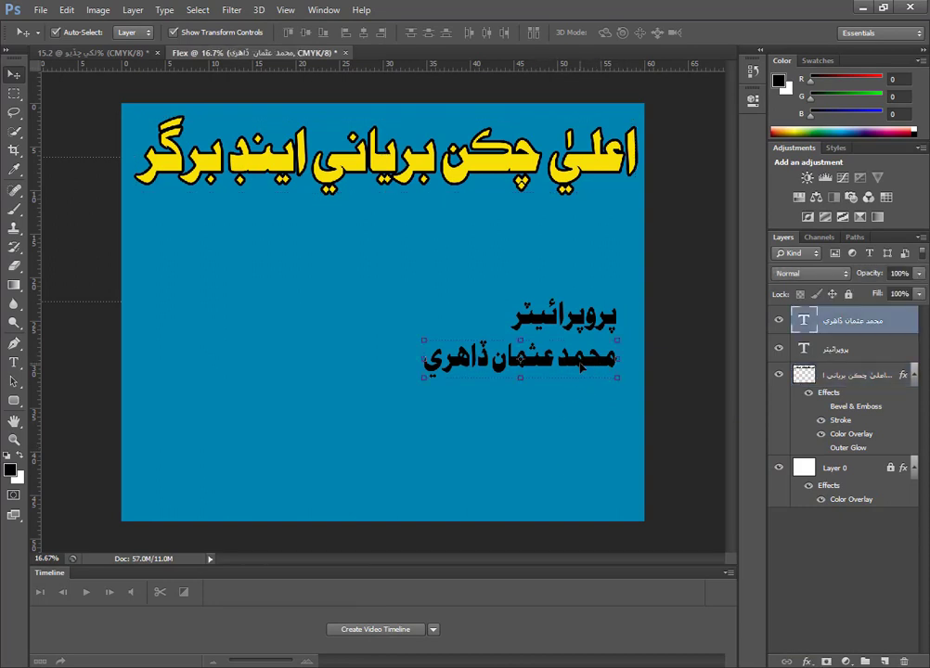
left_click_drag(581, 370, 319, 372)
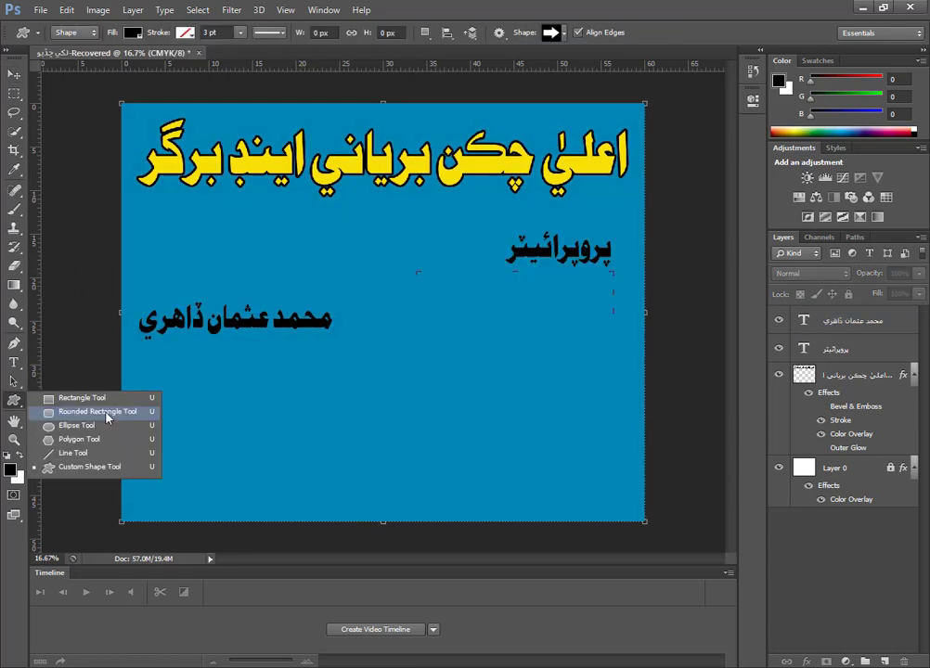
left_click(108, 417)
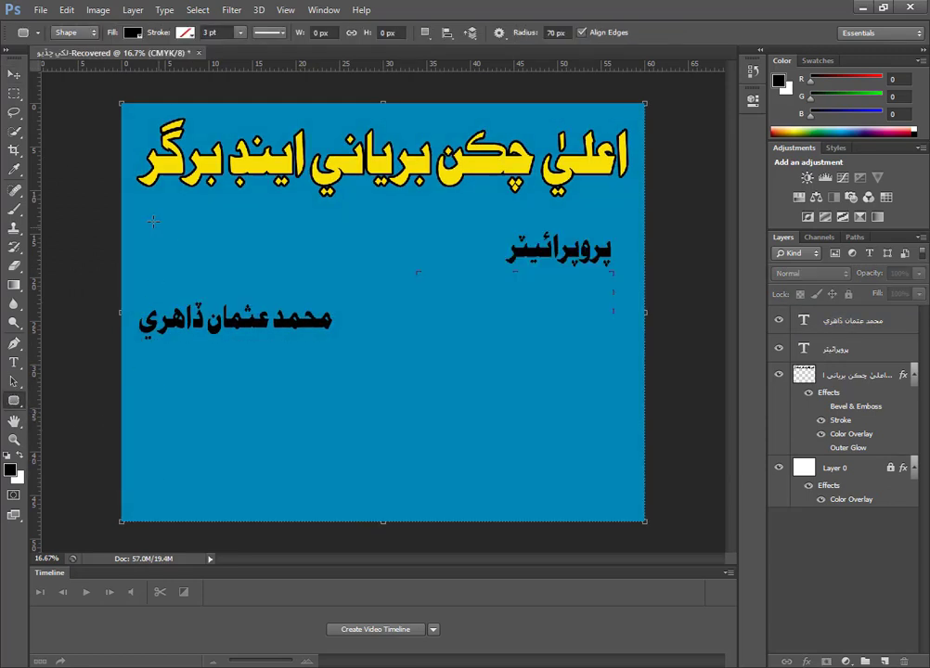
left_click_drag(144, 210, 335, 268)
Reorder the rounded rectangle layer so it sits directly above Layer 0, beneath all the text layers.
left_click(14, 75)
left_click(885, 372)
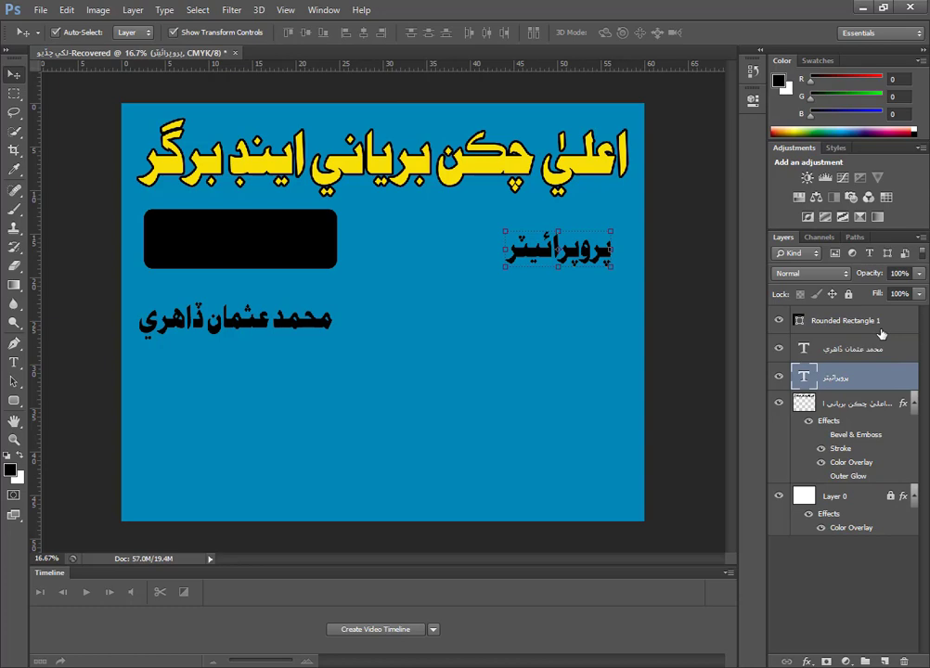
left_click(882, 332)
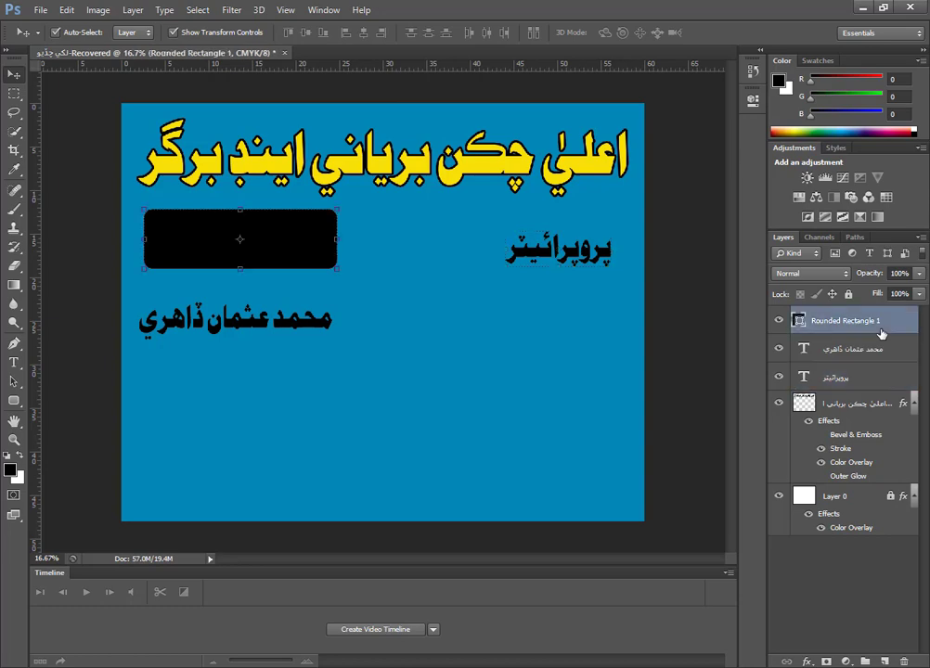
left_click_drag(882, 324, 898, 493)
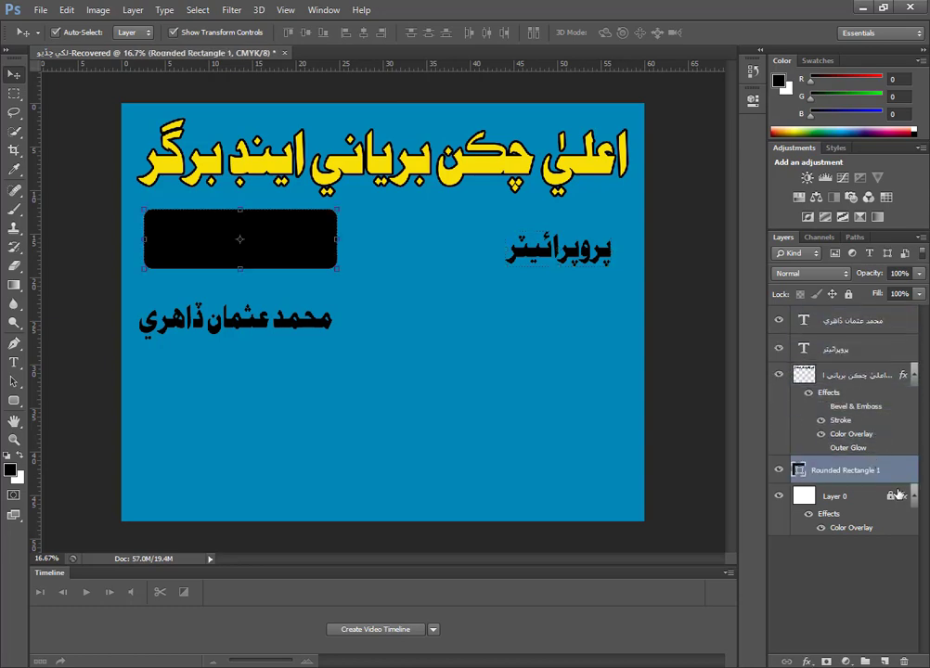
Give the rounded rectangle a white (#ffffff) Color Overlay.
double_click(906, 475)
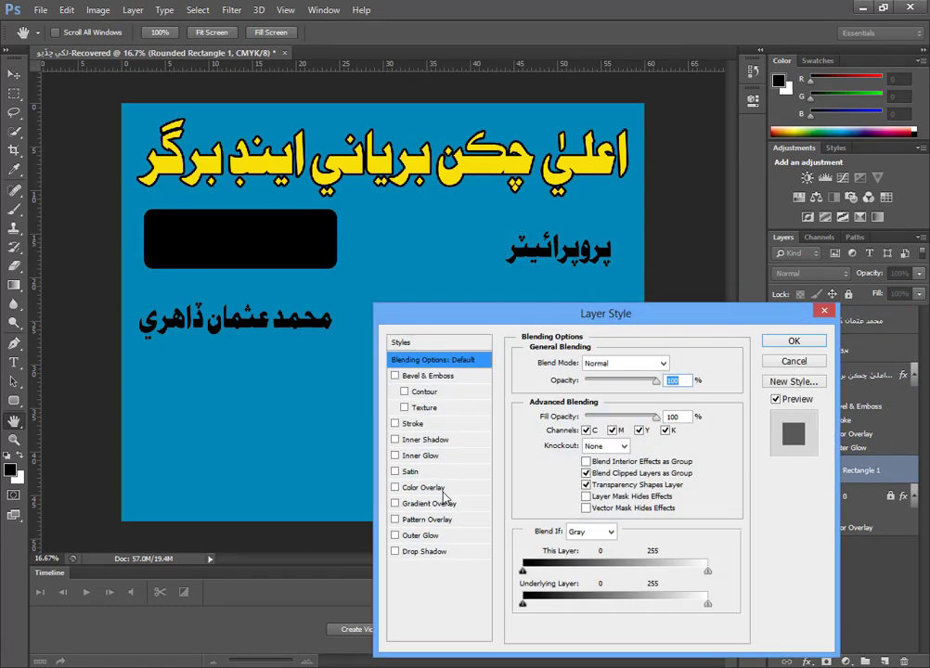
left_click(451, 487)
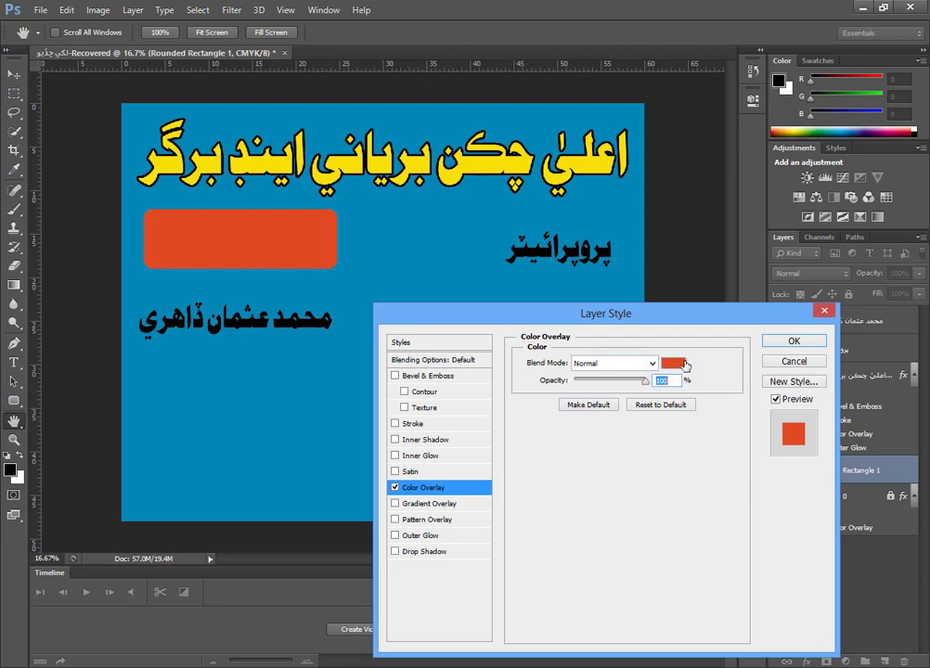
left_click(684, 364)
left_click(554, 340)
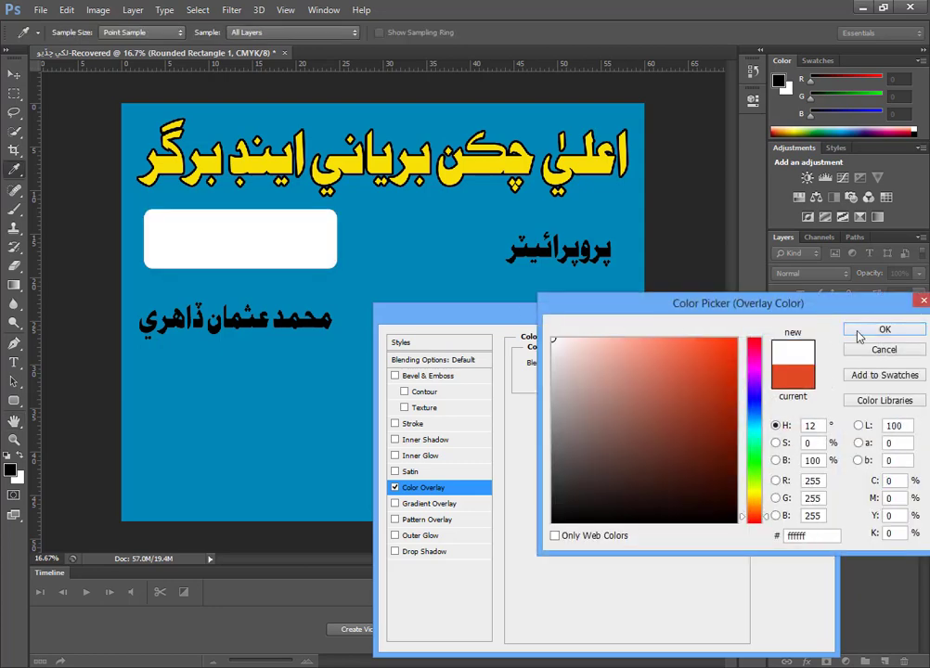
left_click(860, 330)
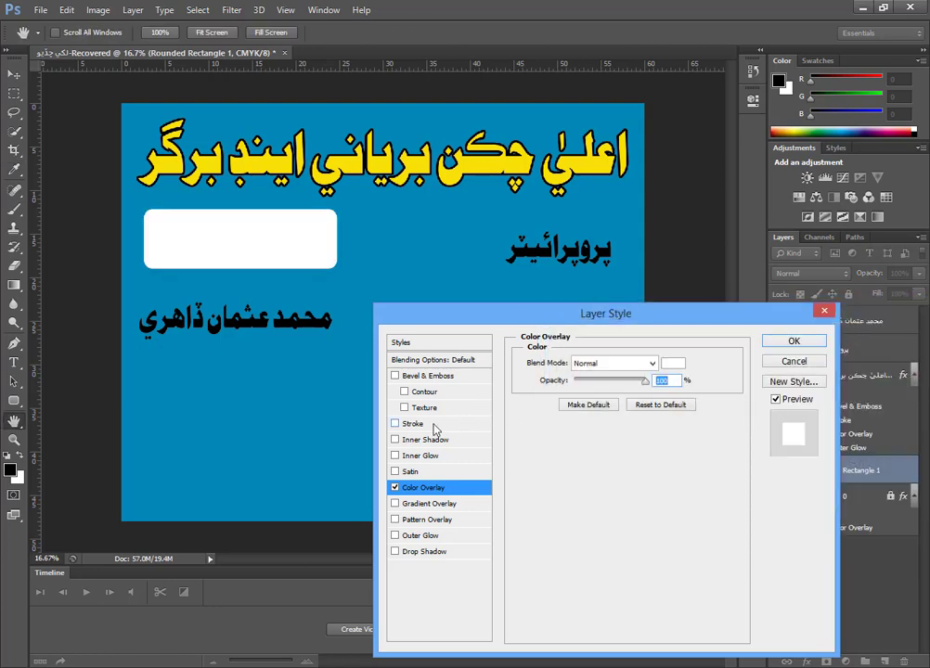
Add a thickened outside Stroke in dark red #b80000 to the rounded rectangle and apply the layer style.
left_click(436, 424)
left_click(554, 462)
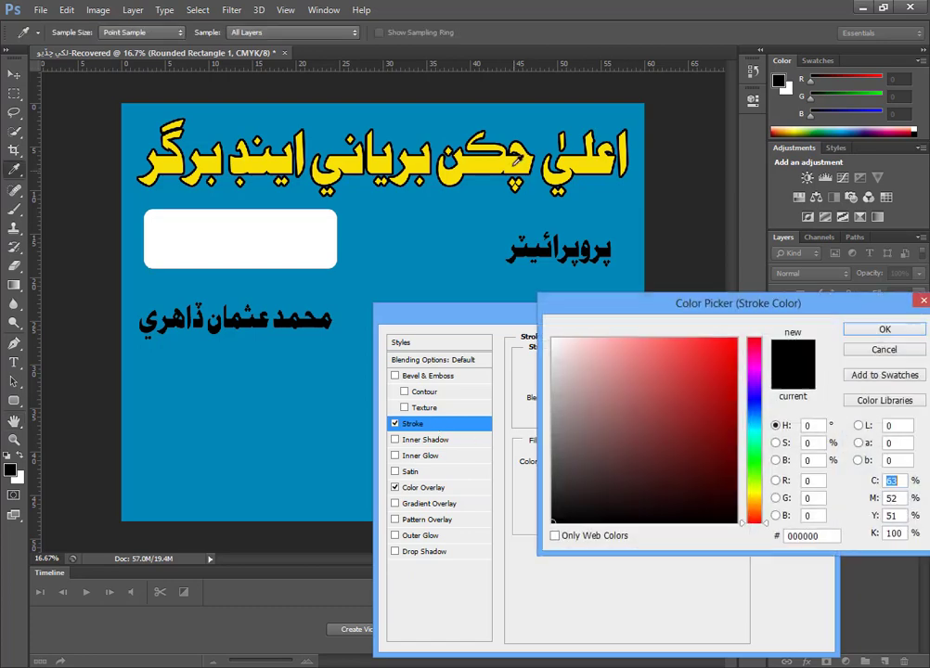
left_click_drag(731, 381, 756, 393)
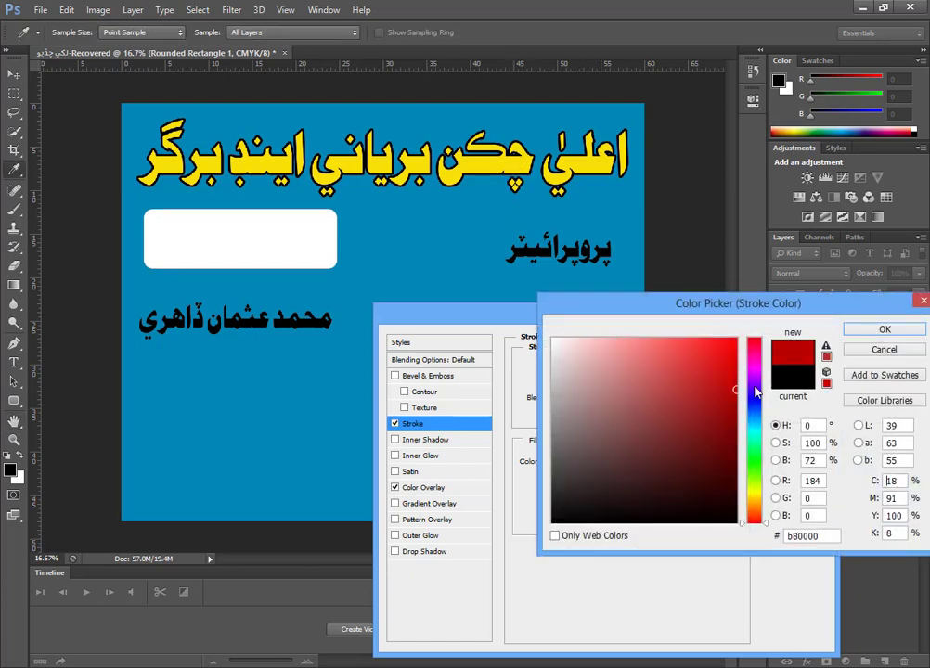
left_click(885, 329)
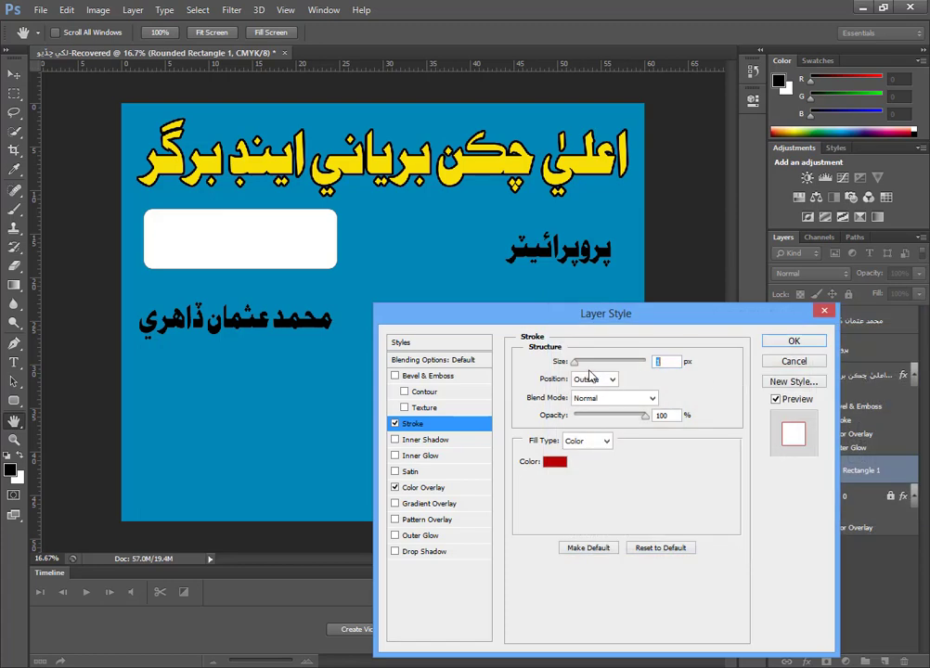
left_click_drag(576, 366, 586, 368)
left_click(794, 341)
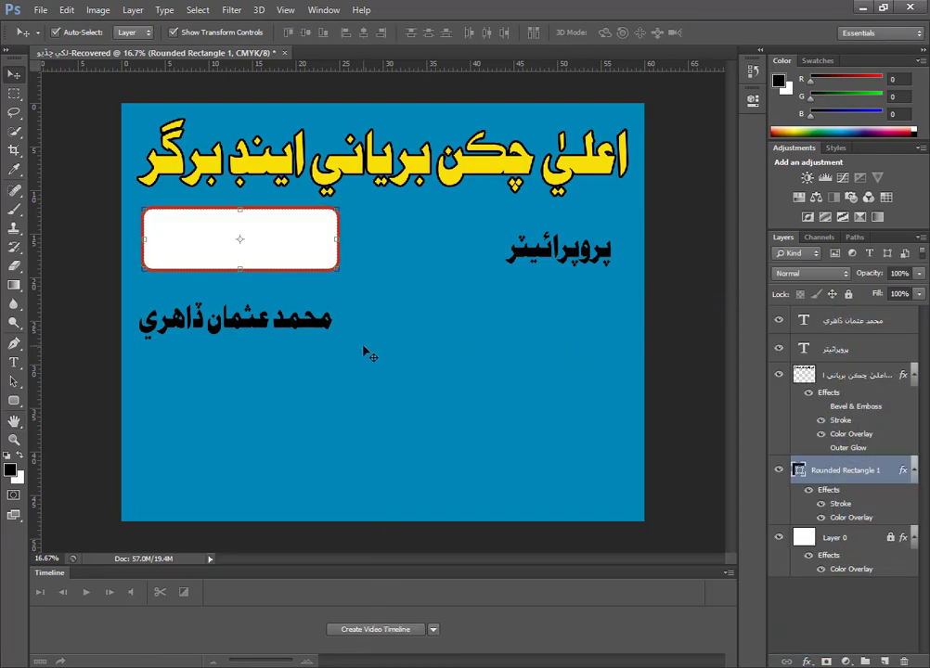
Place the proprietor's name inside the white rounded rectangle and apply a red #c42800 Color Overlay to it.
left_click_drag(311, 332, 316, 253)
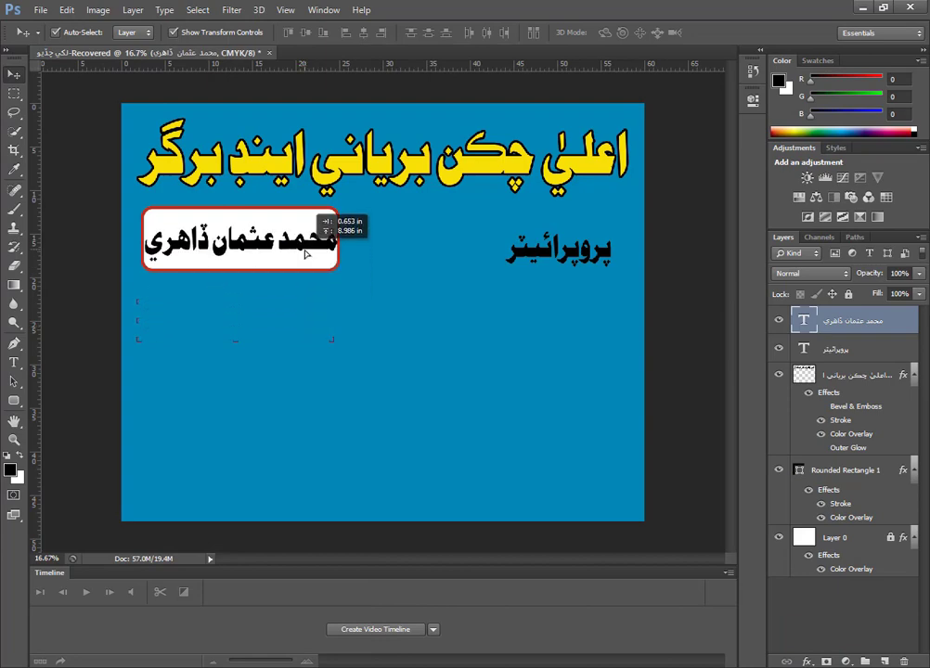
double_click(882, 321)
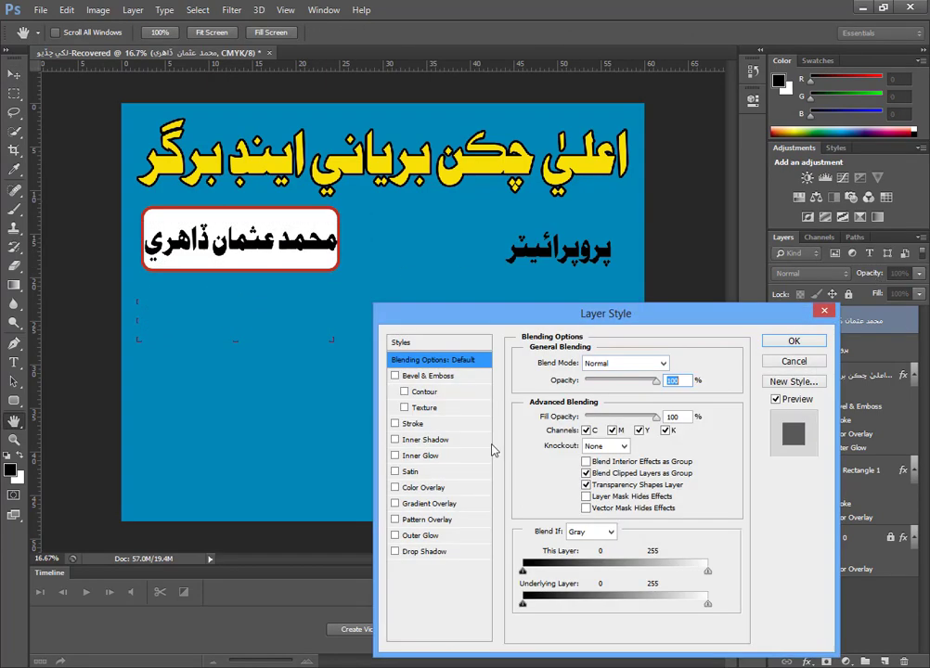
left_click(442, 492)
left_click(673, 305)
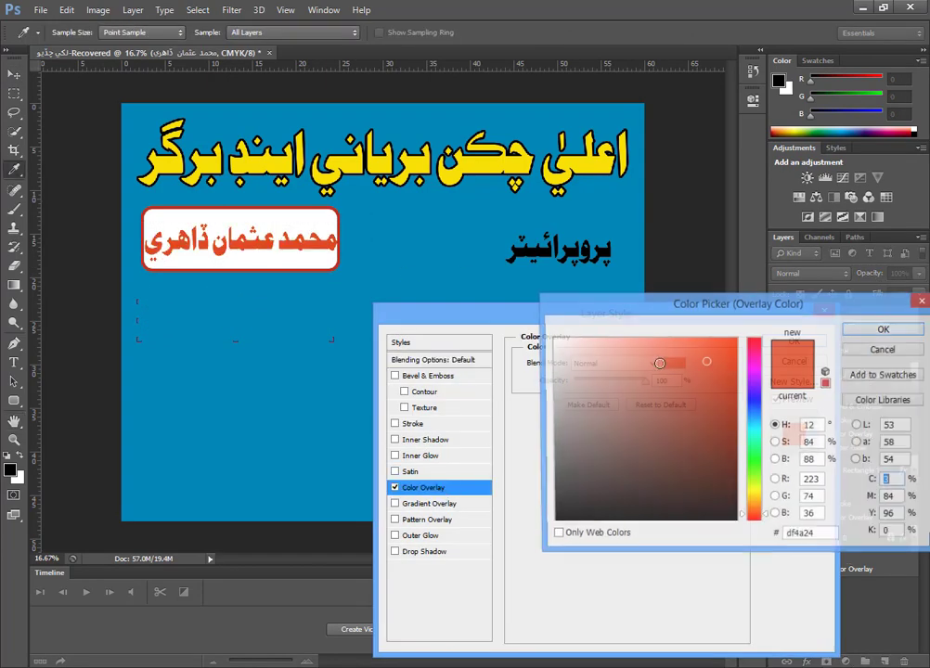
left_click(738, 381)
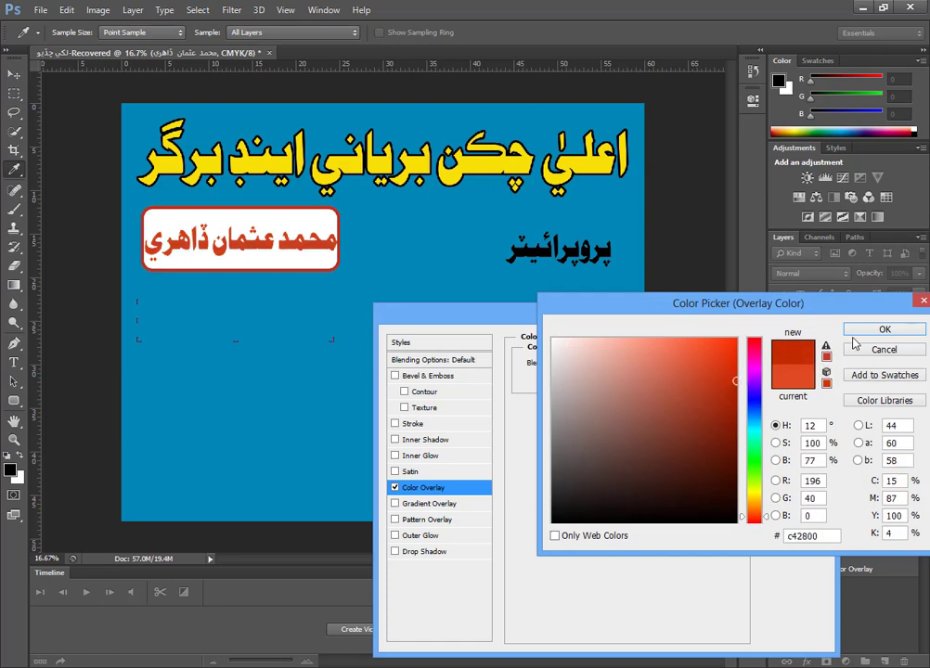
left_click(886, 329)
left_click(795, 344)
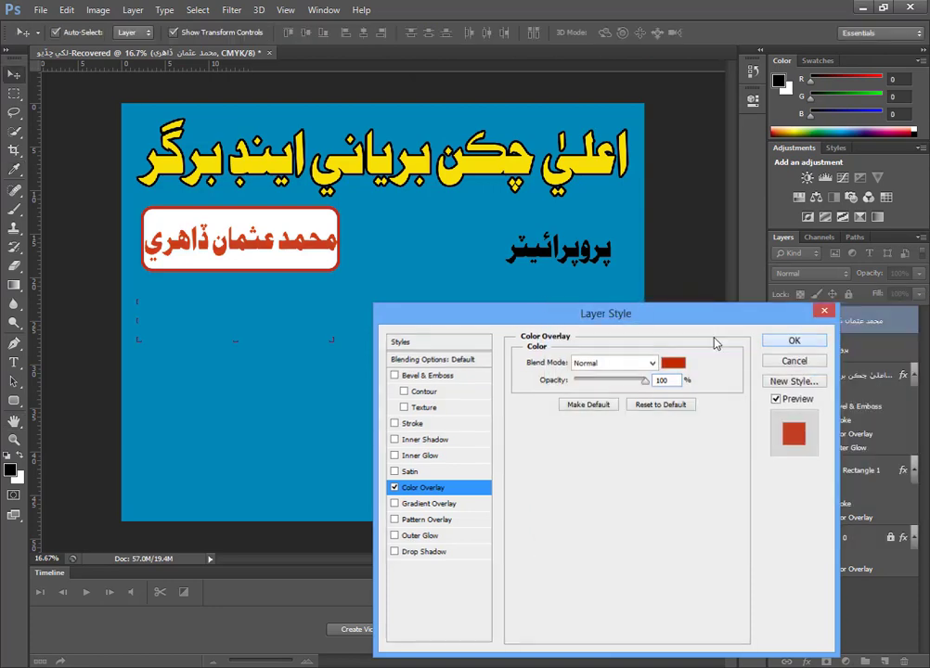
scroll(321, 276, "up", 2)
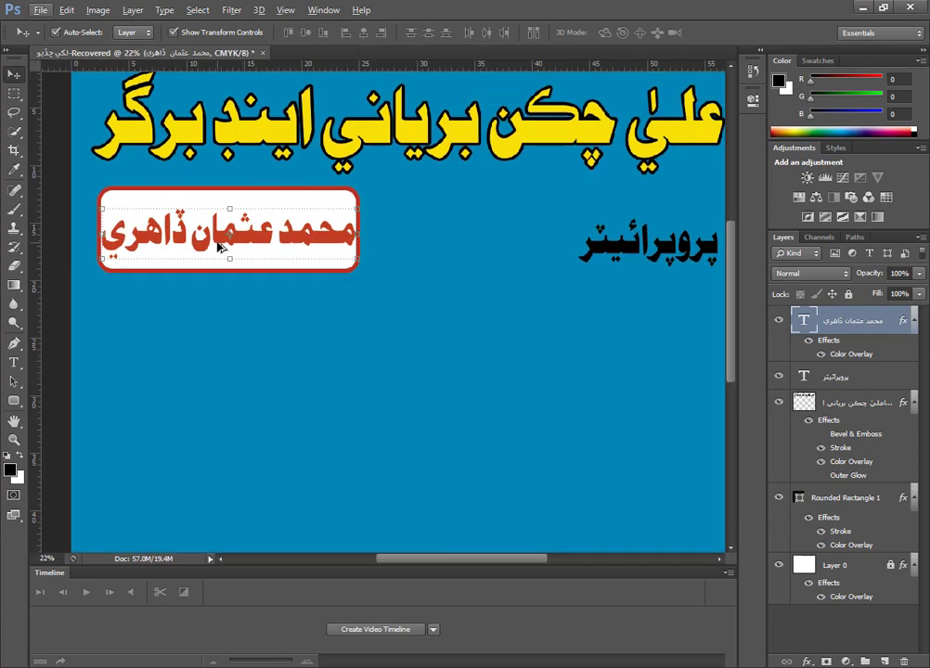
Narrow the proprietor's name to about 91% width inside the rounded rectangle and change its Color Overlay to white (#ffffff).
left_click_drag(357, 237, 343, 235)
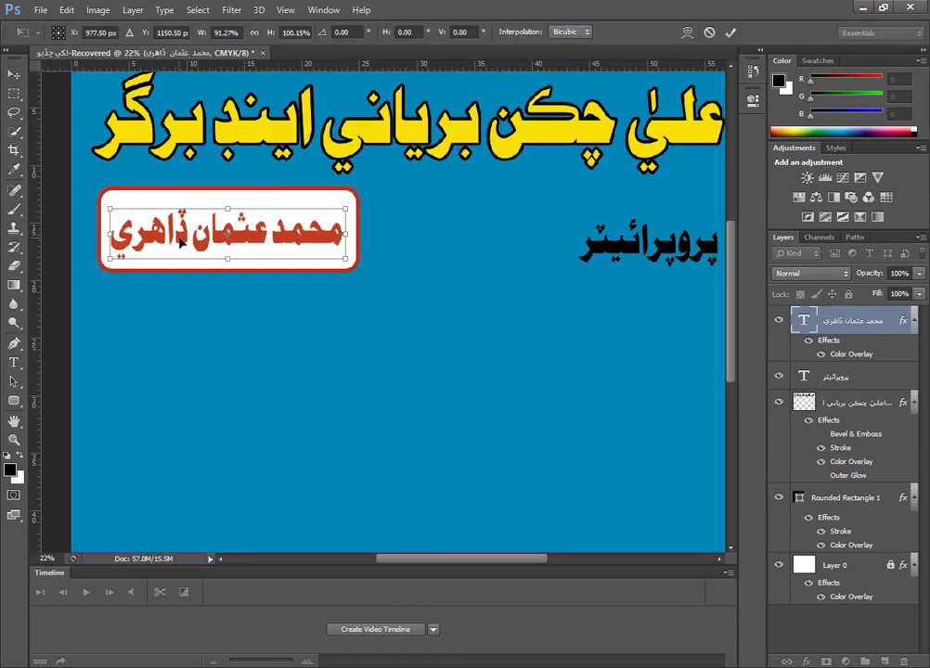
key("Return")
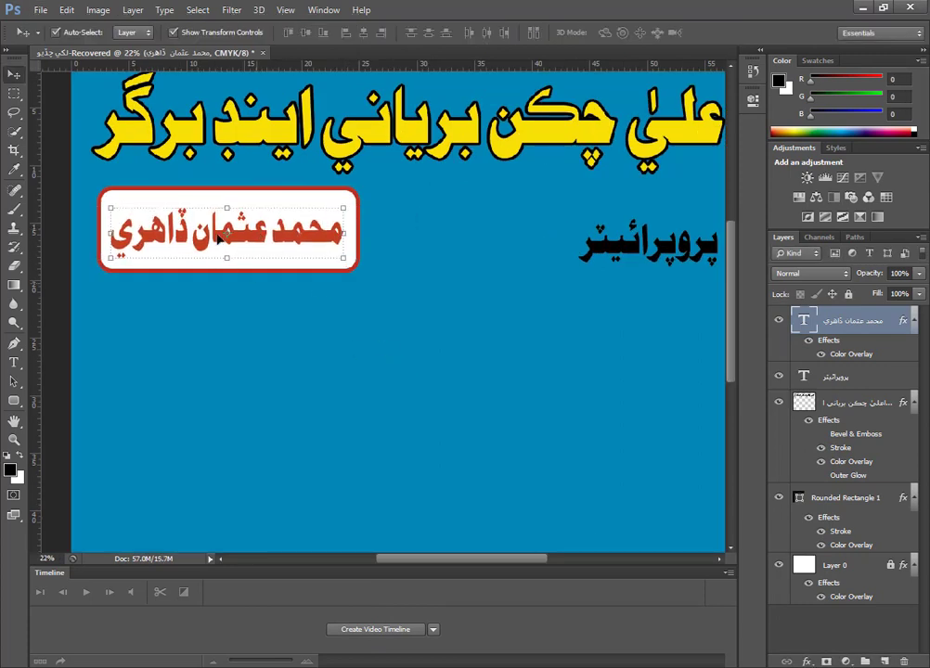
right_click(872, 327)
left_click(595, 86)
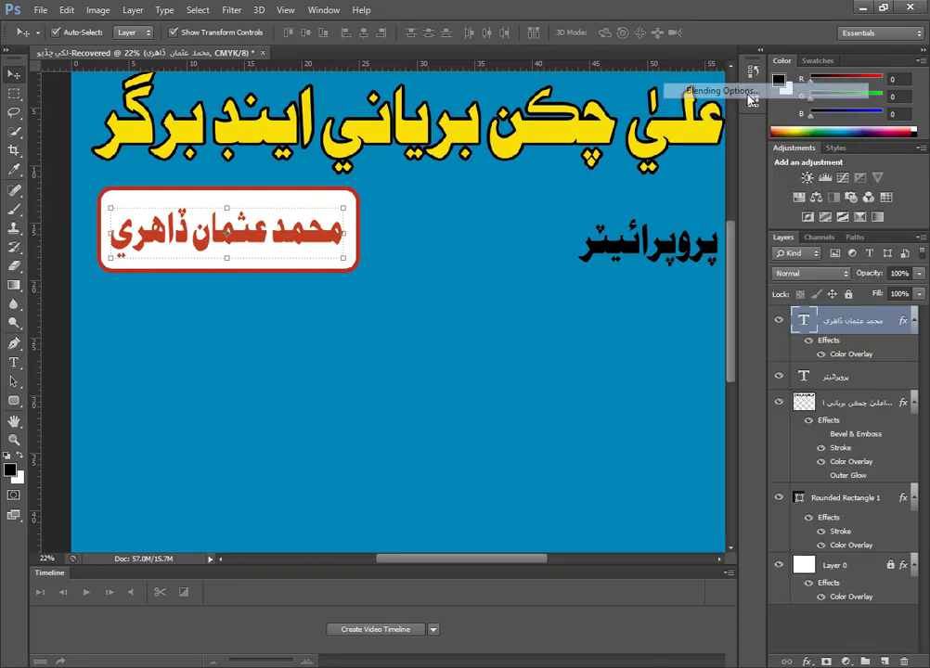
left_click(439, 488)
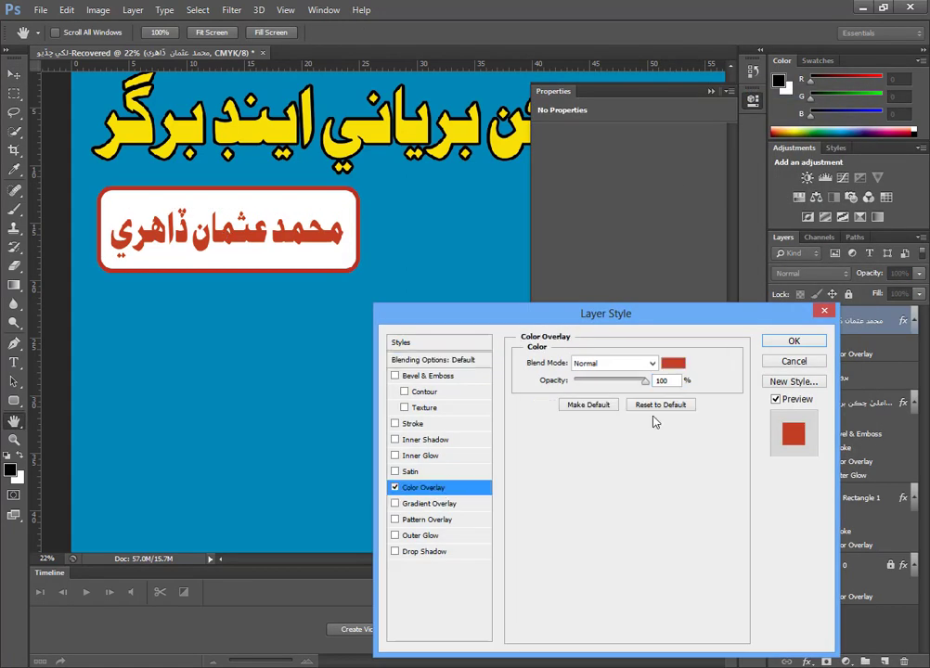
left_click(669, 365)
left_click(327, 200)
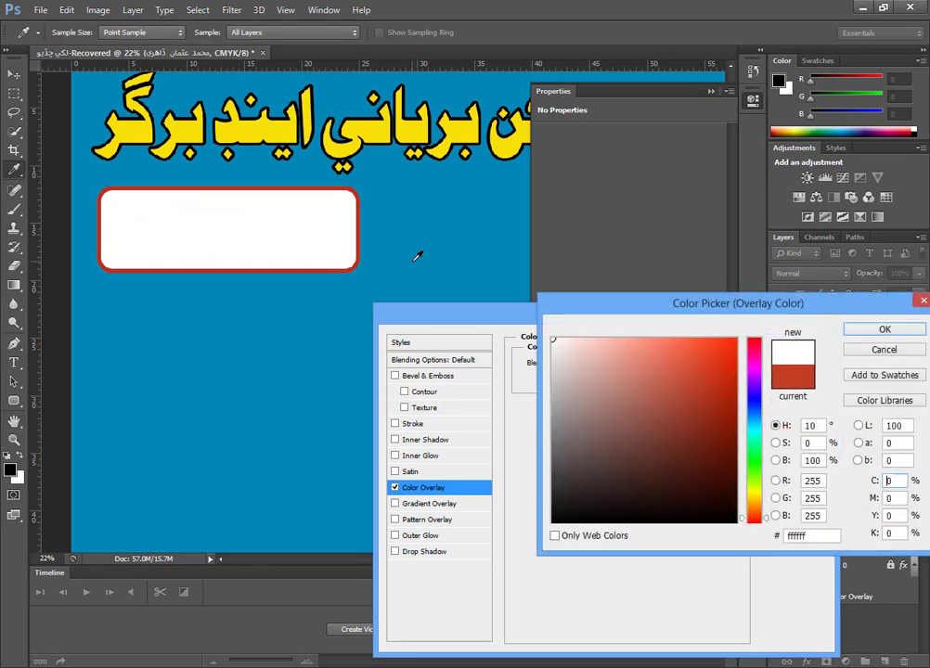
left_click(885, 328)
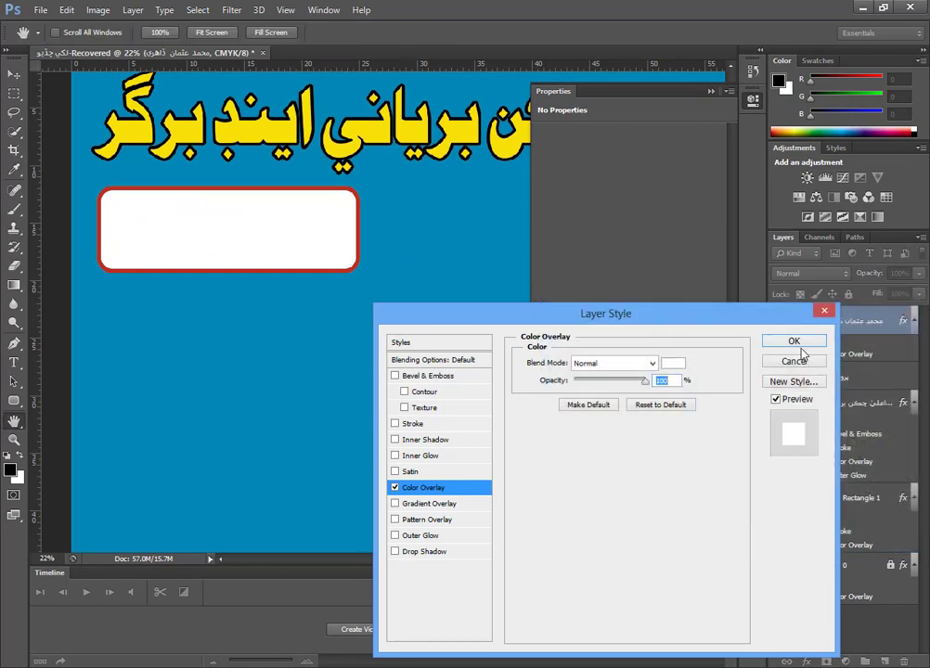
left_click(796, 342)
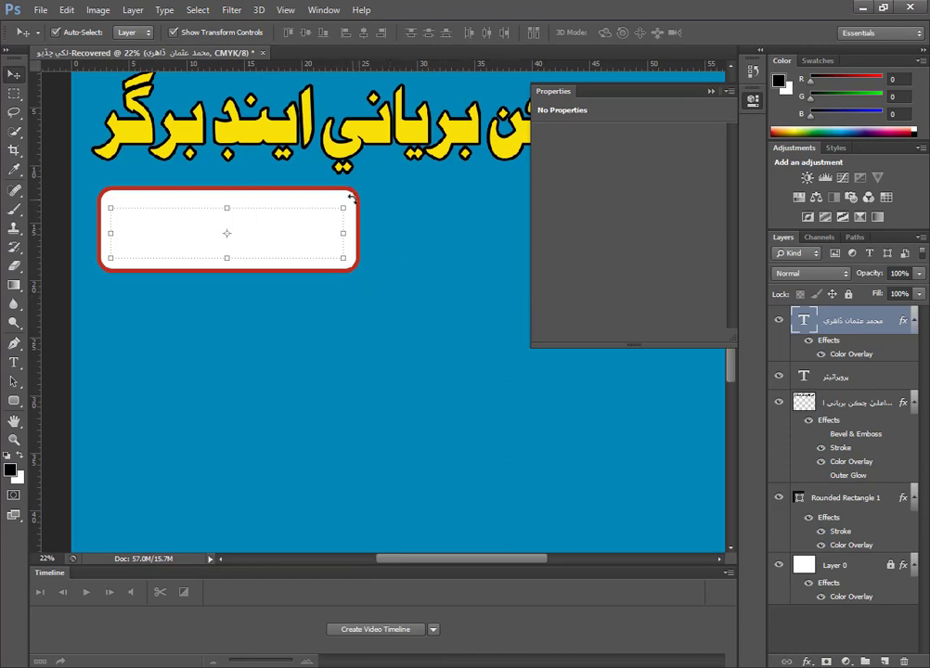
Change the rounded rectangle's Color Overlay to dark red #c40000.
left_click(395, 242)
left_click(347, 204)
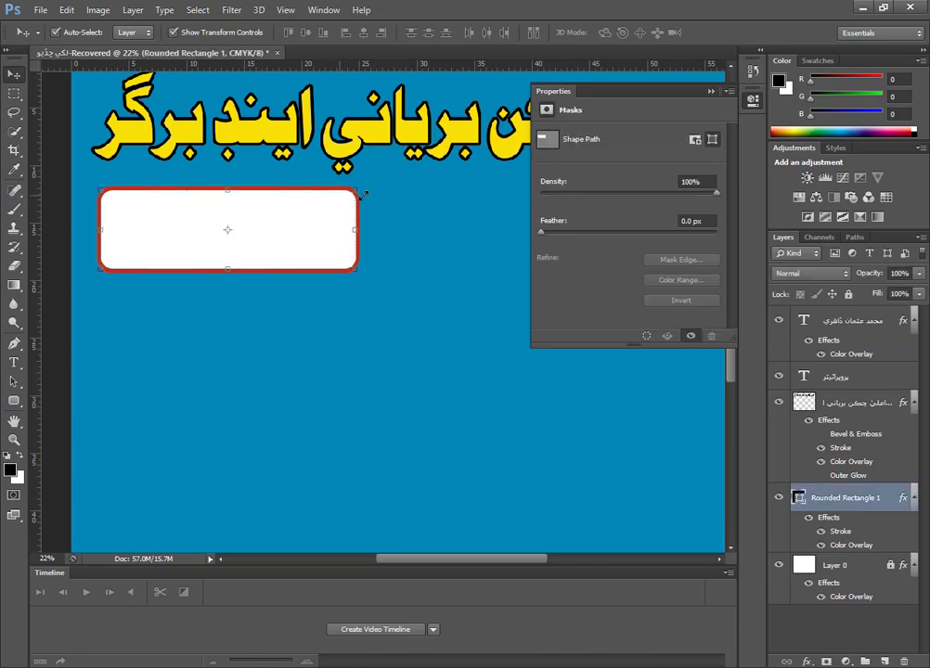
right_click(881, 506)
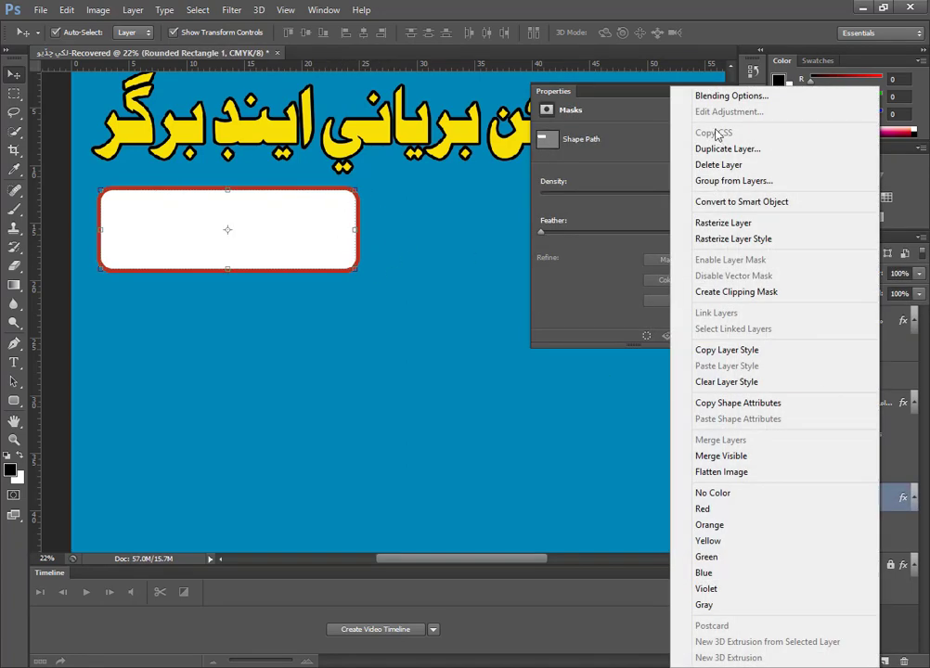
left_click(719, 94)
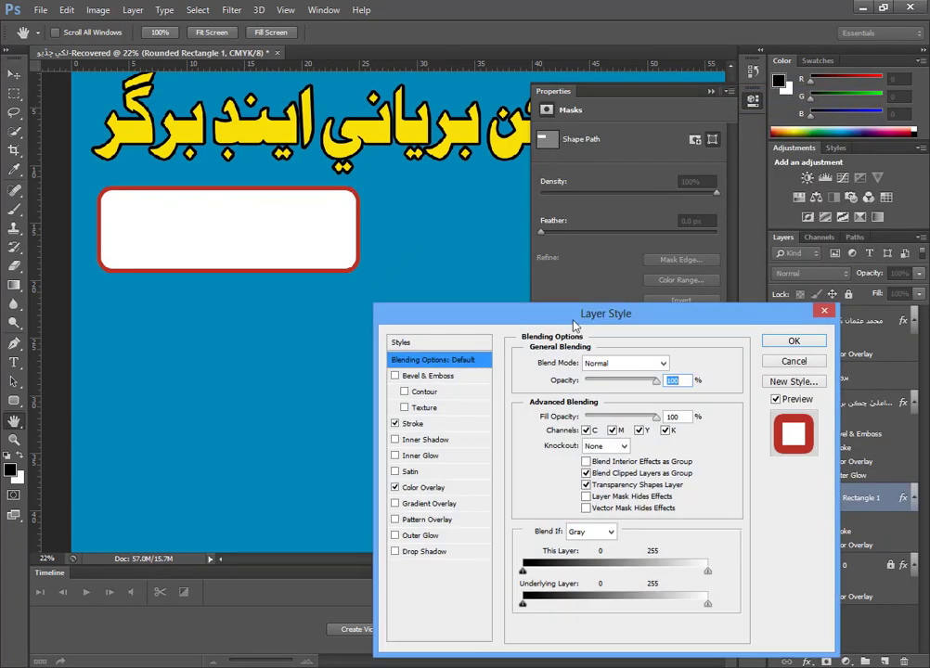
left_click(434, 488)
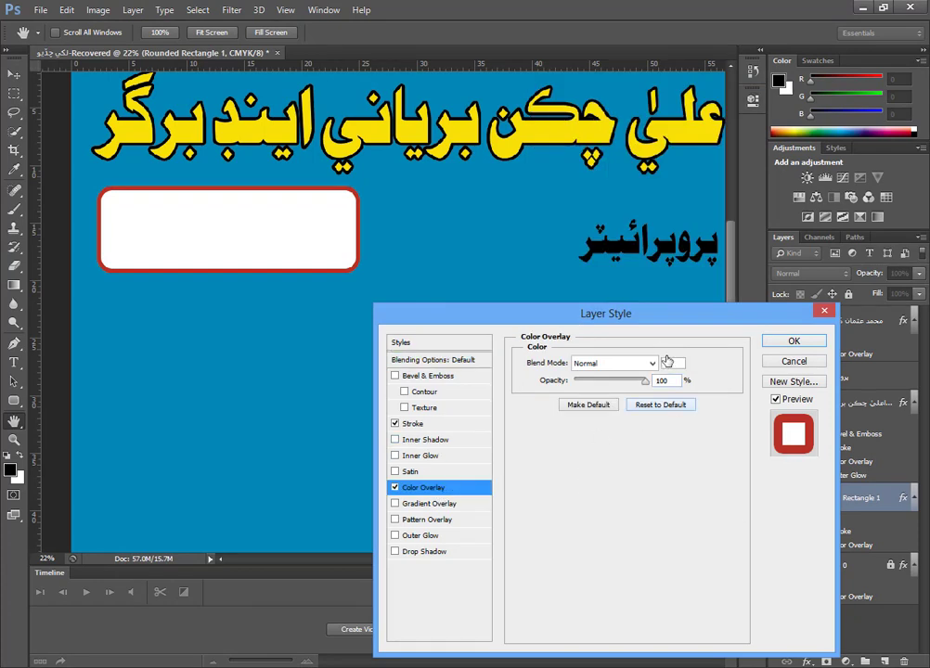
left_click(672, 362)
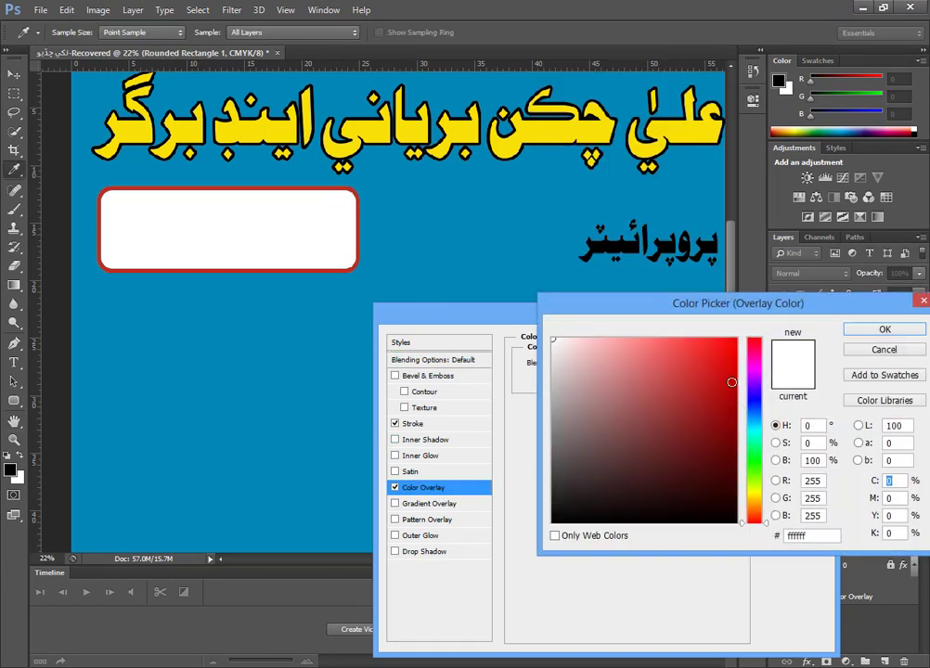
left_click(737, 382)
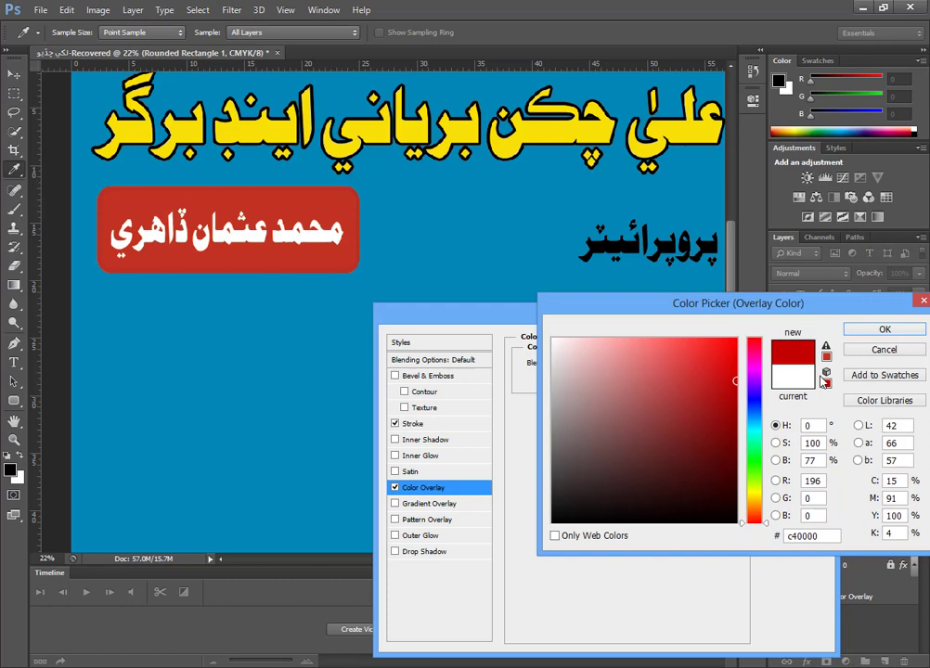
left_click(885, 329)
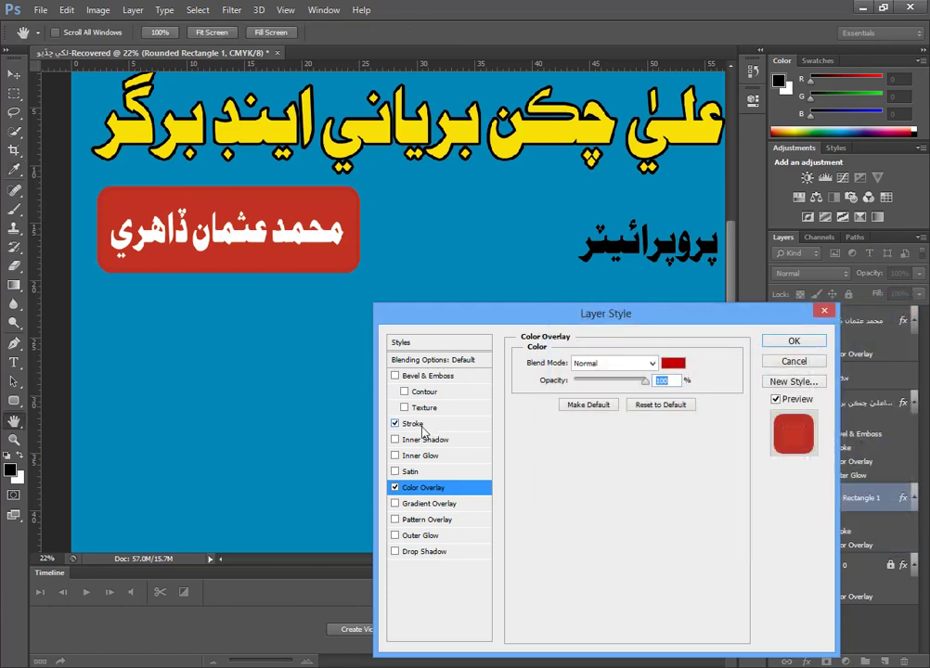
Change the rounded rectangle's outside Stroke color to white (#ffffff) and apply the layer style.
left_click(415, 425)
left_click(560, 462)
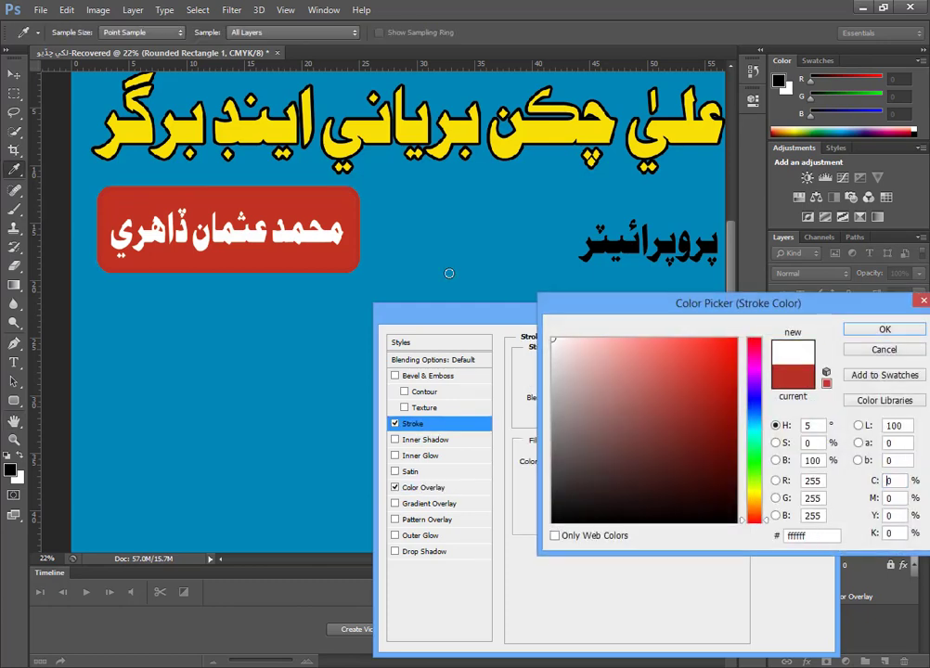
left_click(854, 330)
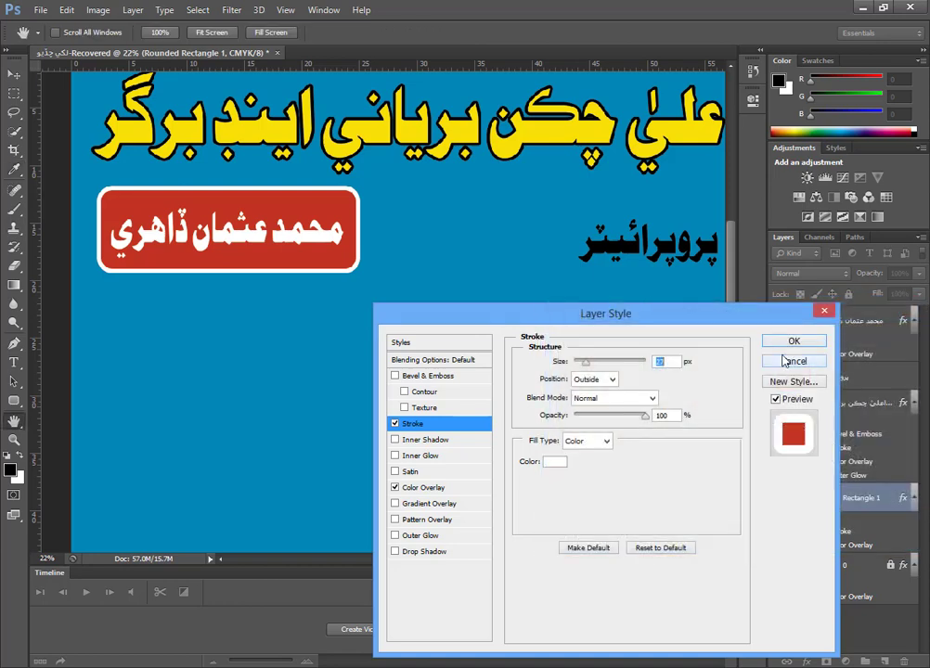
left_click(794, 342)
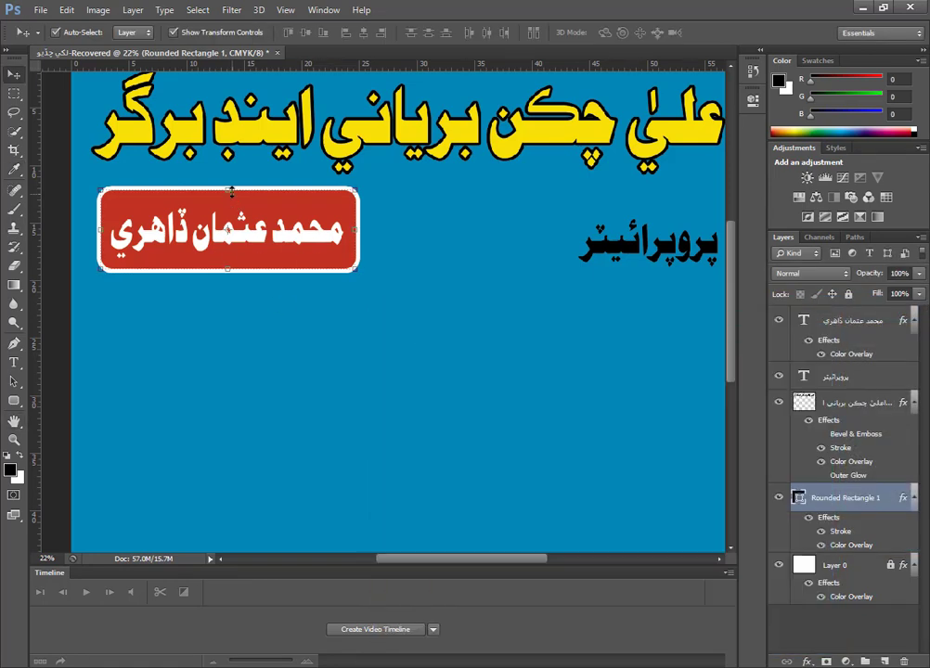
Reduce the rounded rectangle's height from both its upper and lower edges so it fits closer around the proprietor's name.
left_click_drag(225, 270, 228, 267)
left_click_drag(228, 191, 228, 202)
key("Return")
Select the rounded rectangle and the proprietor's name together, nudge them slightly up and to the left, and deselect them.
left_click_drag(263, 327, 220, 232)
key("shift+Up")
key("shift+Up")
key("shift+Up")
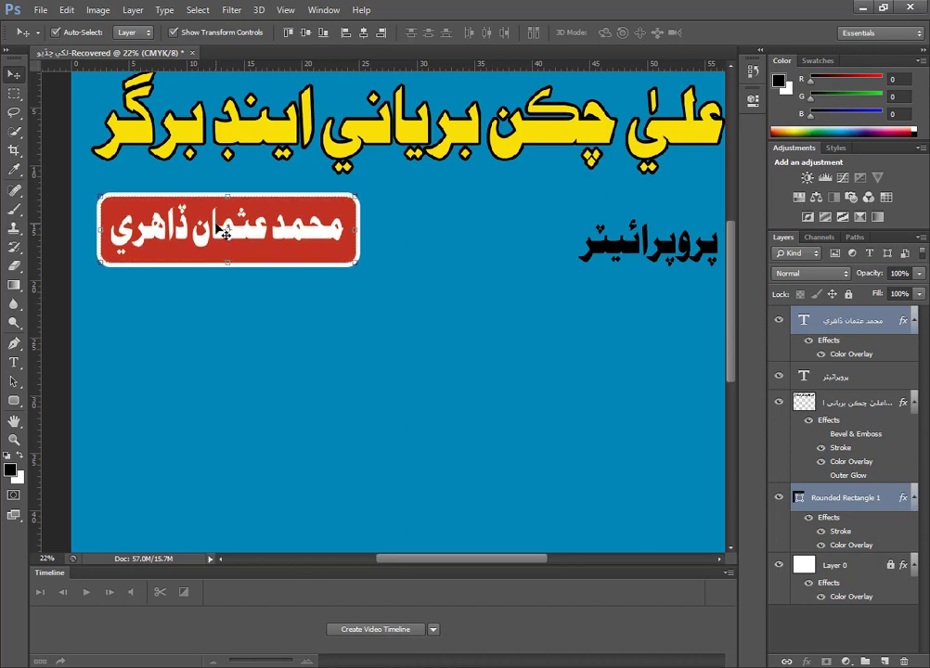
key("shift+Left")
key("shift+Left")
key("shift+Up")
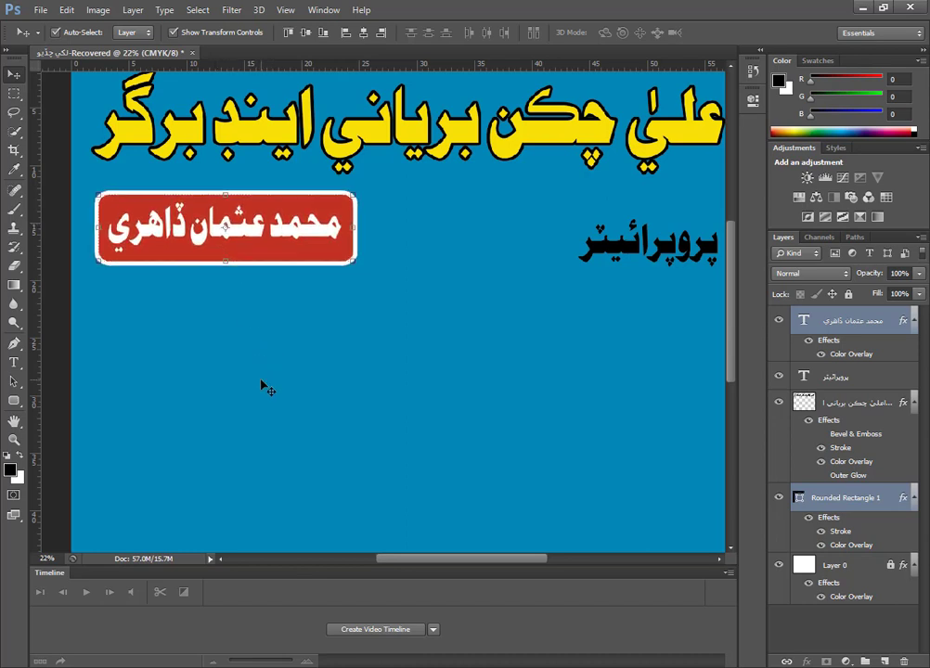
left_click(263, 382)
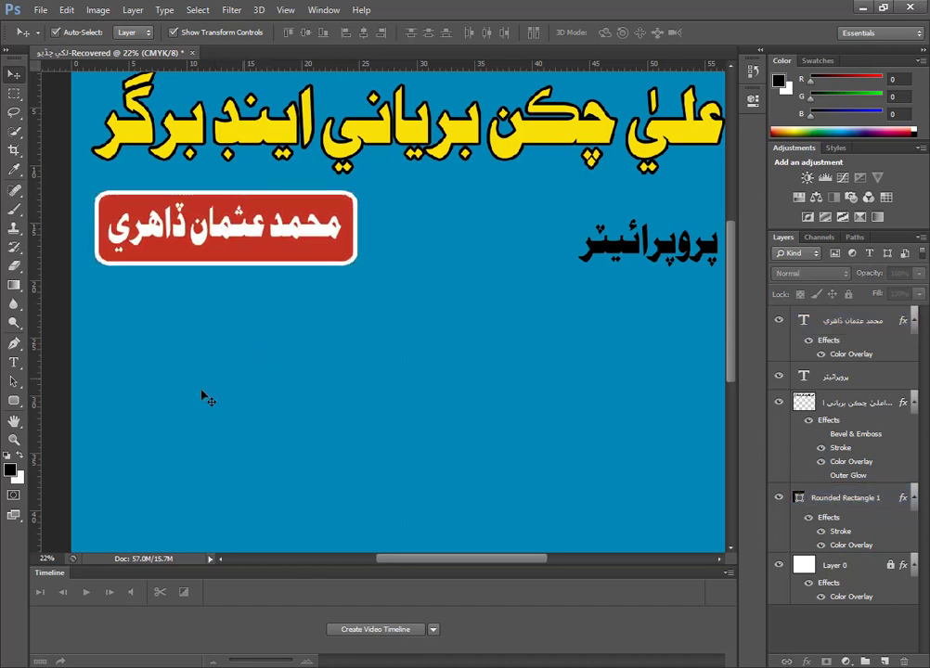
Draw a horizontal ellipse shape beside the red name box, roughly matching the box's height.
left_click(14, 400)
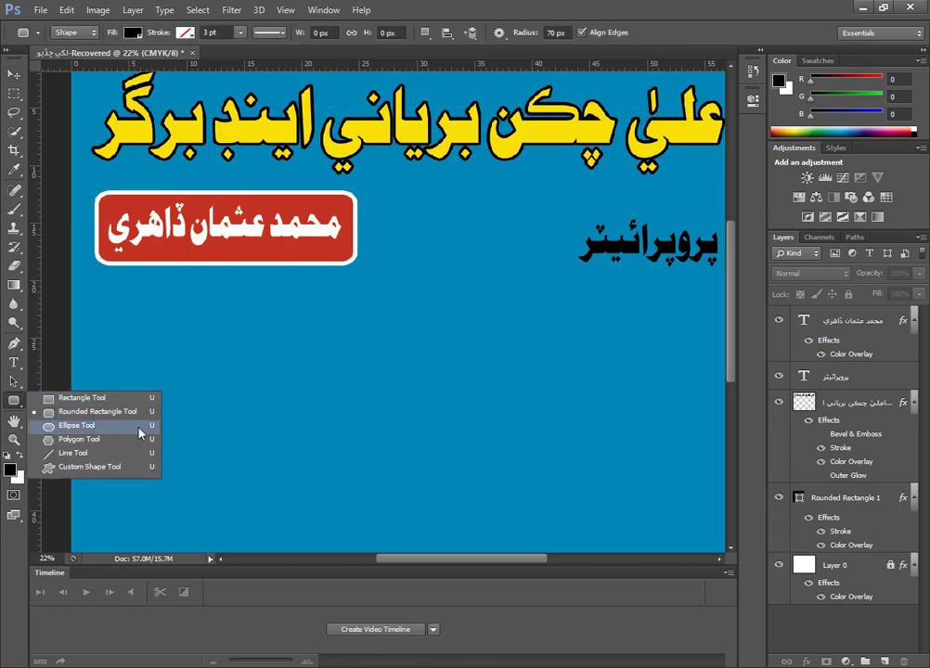
left_click(77, 425)
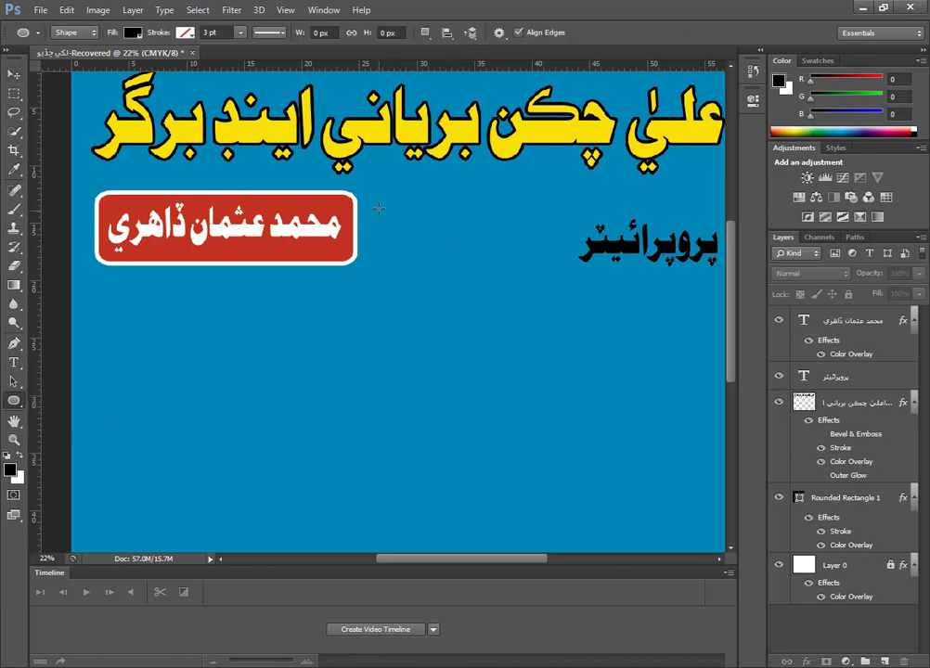
left_click_drag(378, 208, 462, 232)
left_click(14, 73)
Give the ellipse a Color Overlay in red #c33324, sampled from the rounded rectangle.
double_click(887, 328)
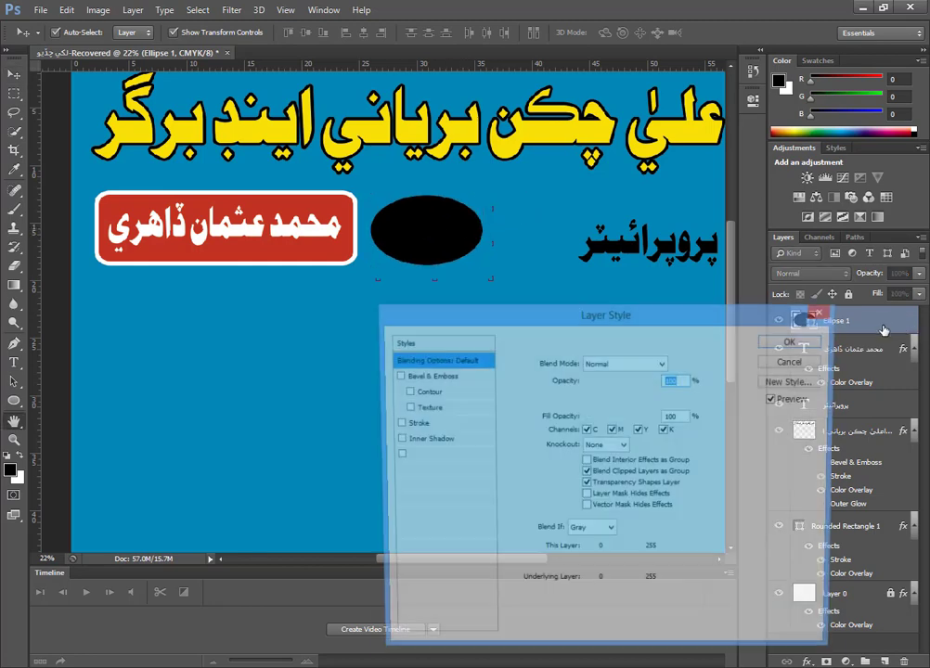
left_click(444, 489)
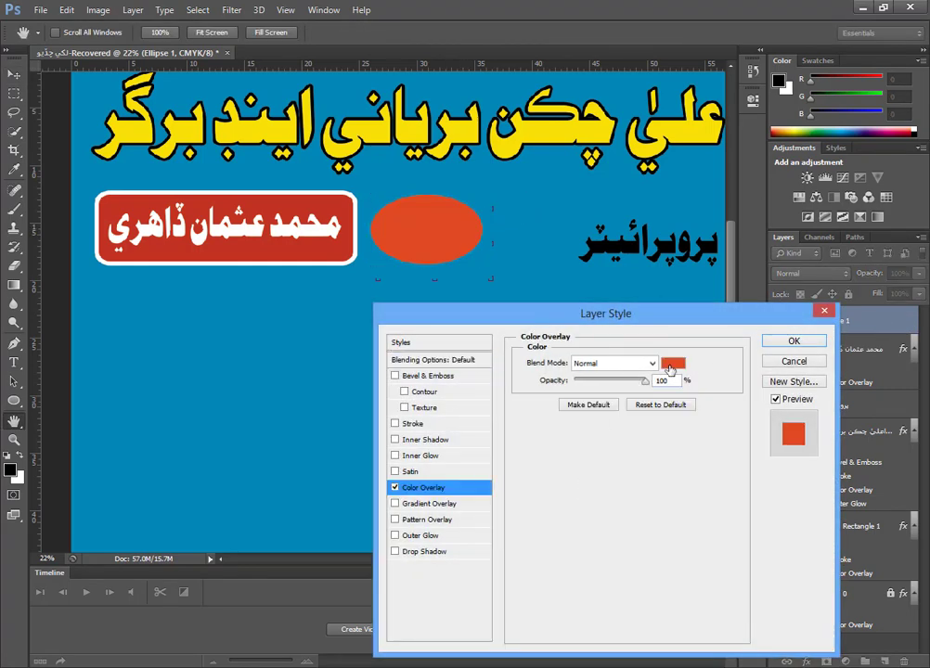
left_click(671, 364)
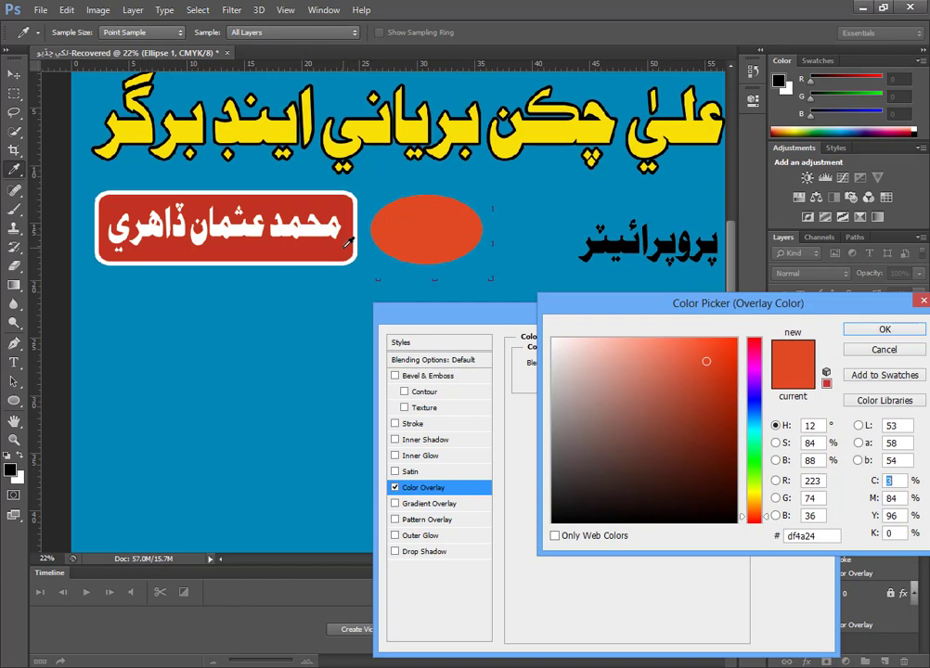
left_click(341, 245)
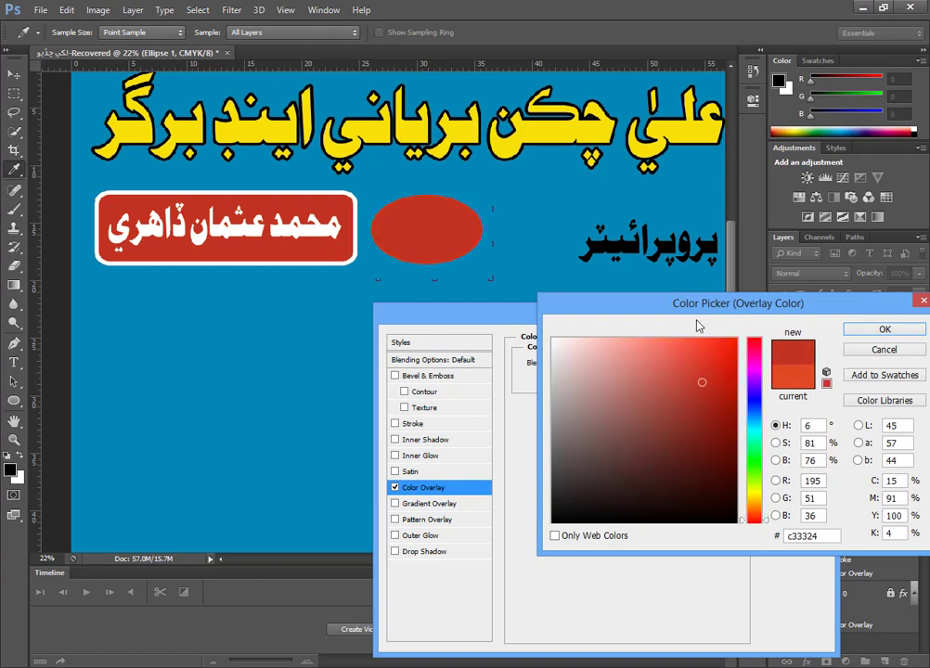
left_click(882, 329)
Add a thickened white (#ffffff) outside Stroke to the ellipse and apply the layer style.
left_click(413, 424)
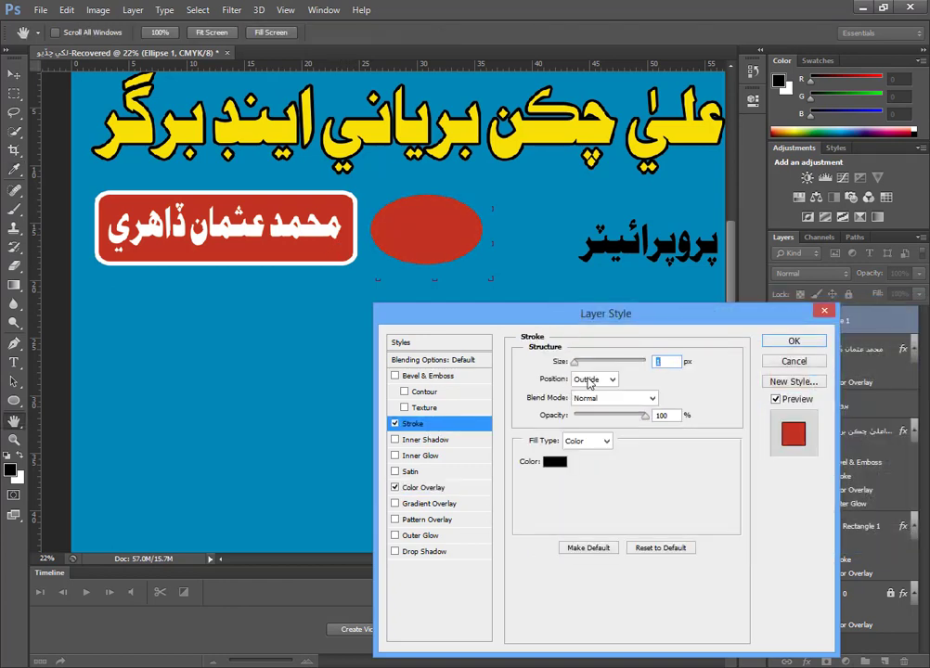
left_click(557, 462)
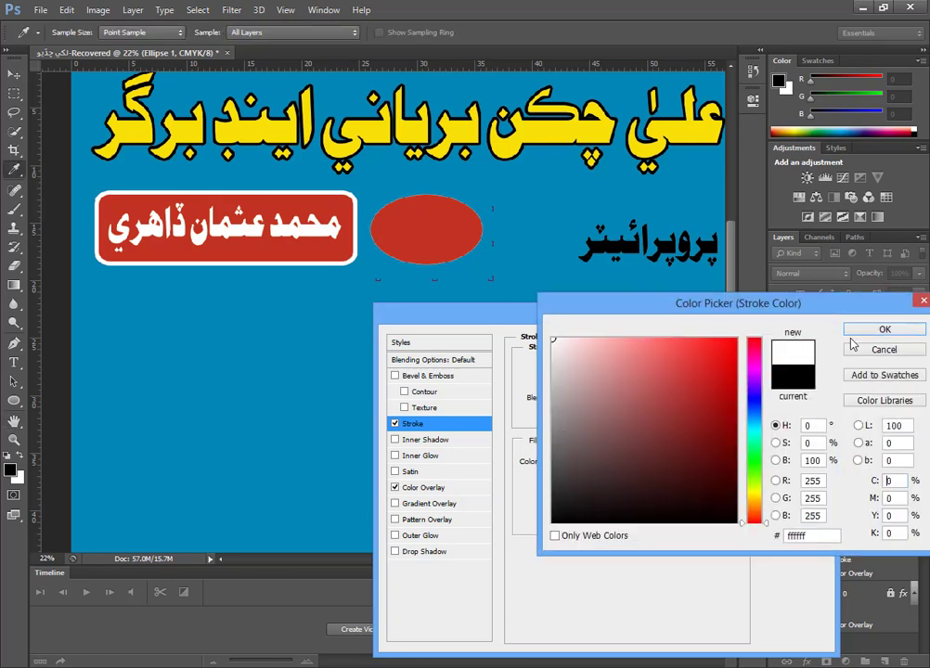
left_click(877, 332)
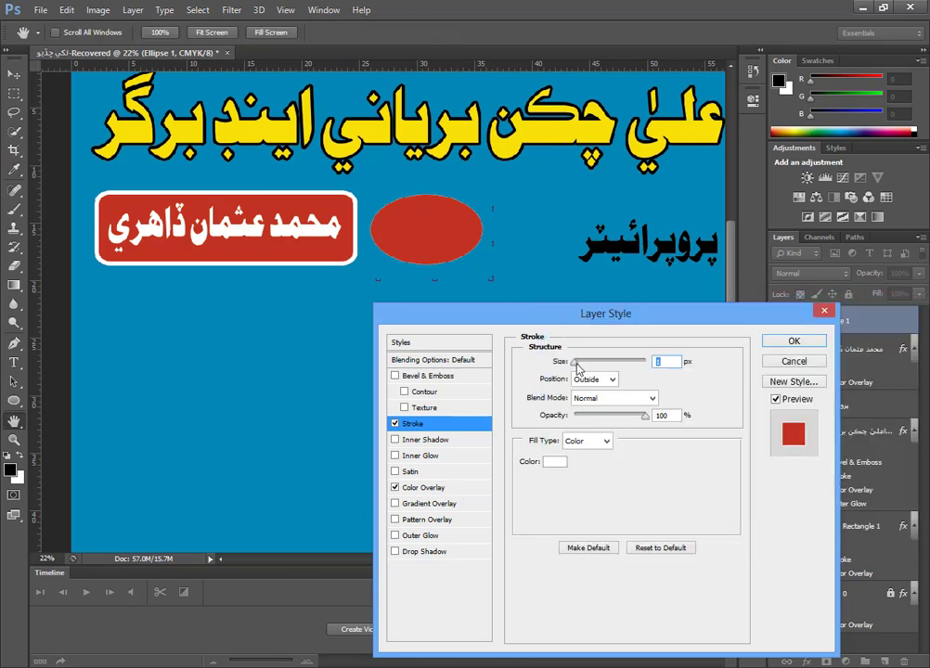
left_click_drag(581, 368, 588, 368)
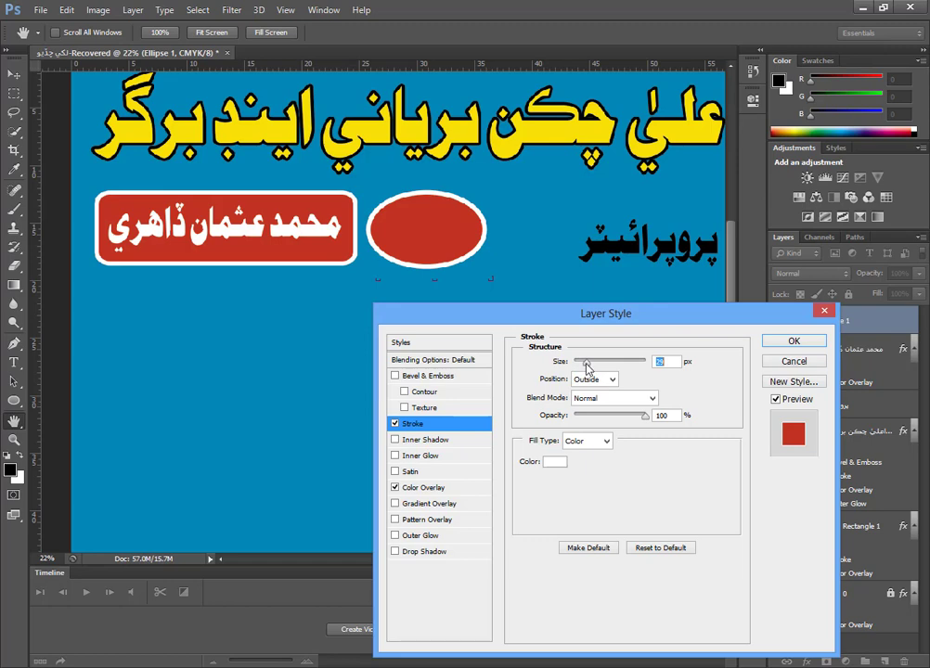
left_click(793, 341)
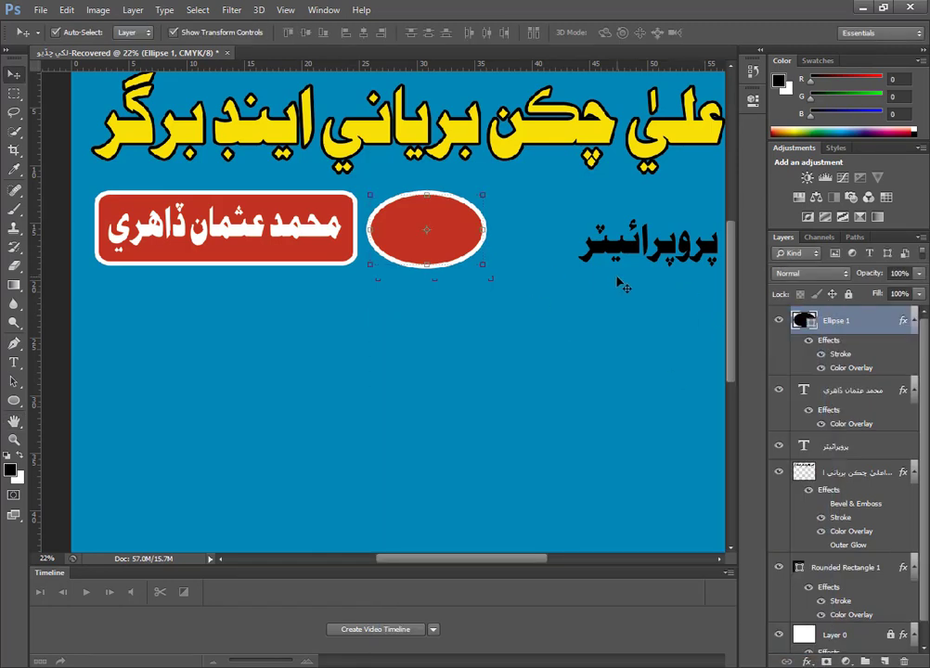
Reorder the black پروپرائيٽر text layer above Ellipse 1 and move the text onto the ellipse.
left_click(645, 244)
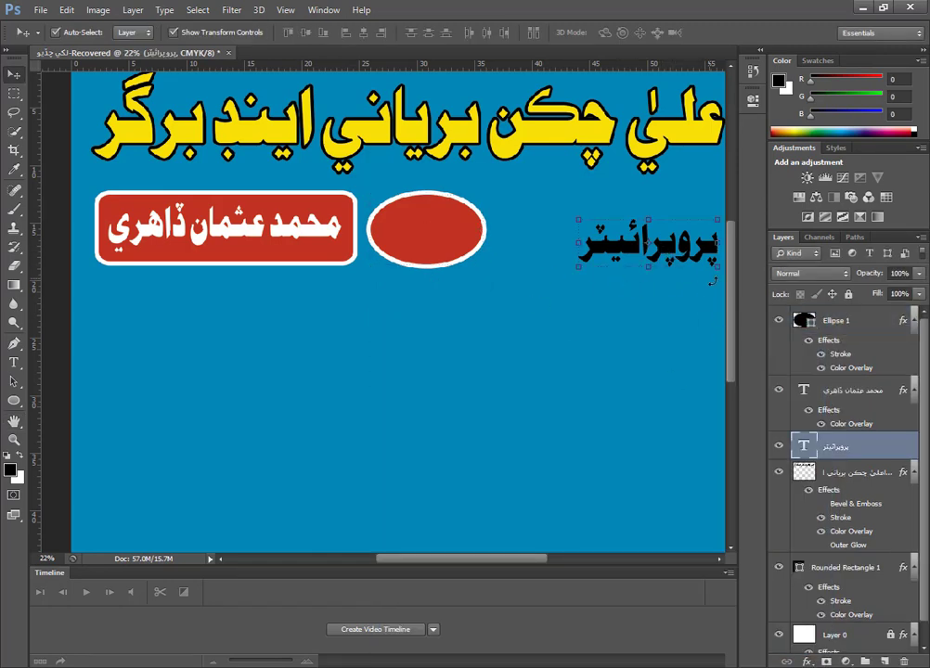
left_click_drag(833, 444, 853, 332)
left_click_drag(669, 256, 458, 240)
Give the پروپرائيٽر text layer a white (#ffffff) Color Overlay and apply the layer style.
double_click(901, 325)
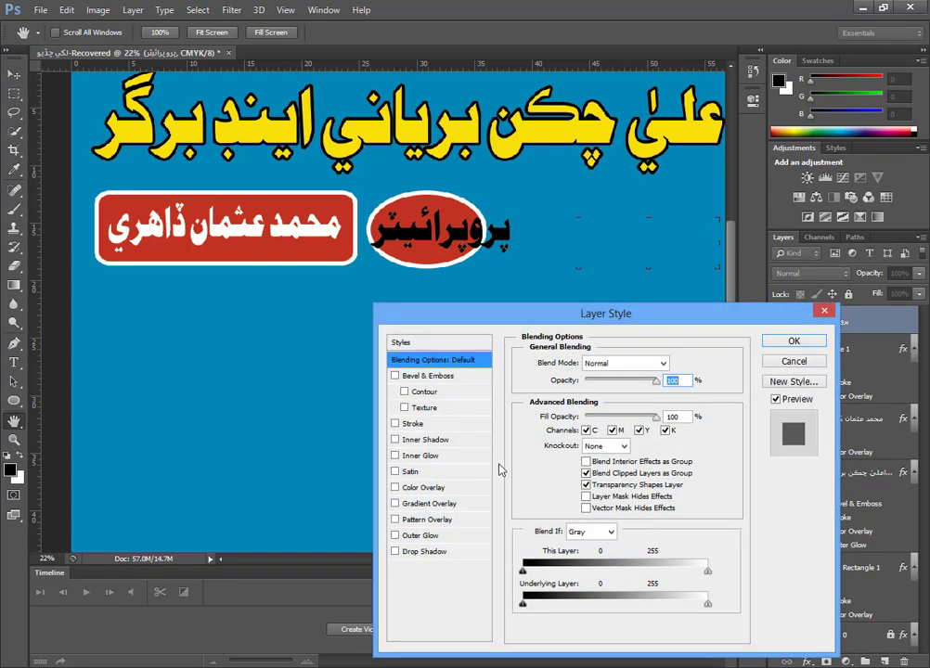
left_click(427, 487)
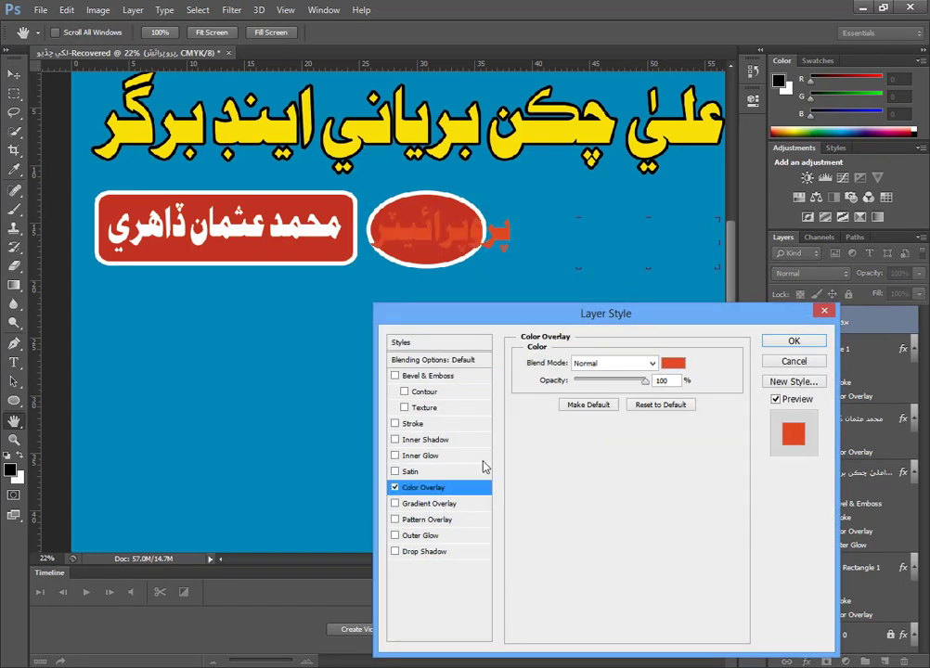
left_click(674, 363)
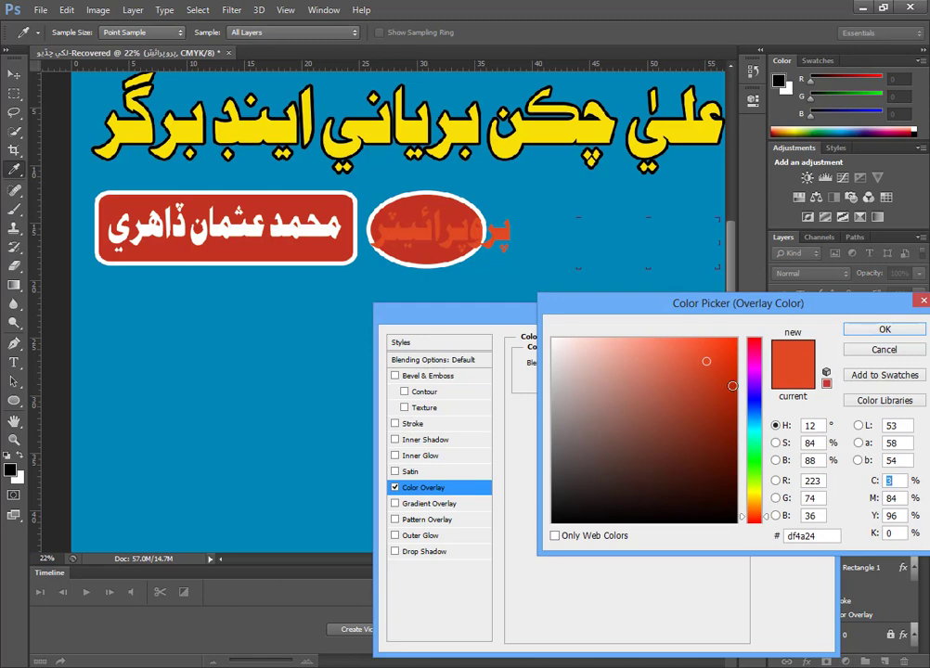
left_click(554, 340)
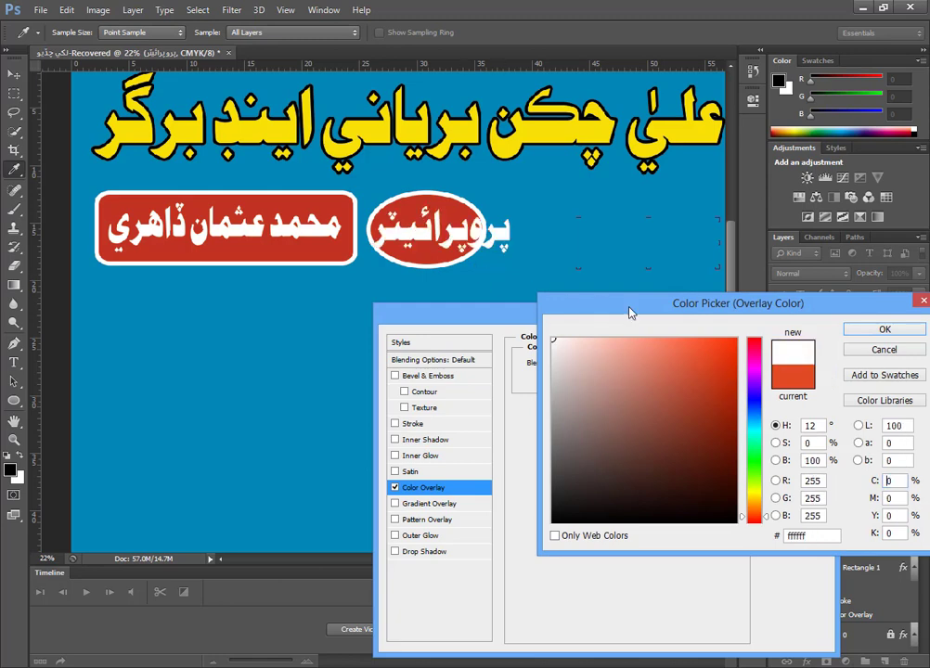
left_click(857, 330)
left_click(795, 342)
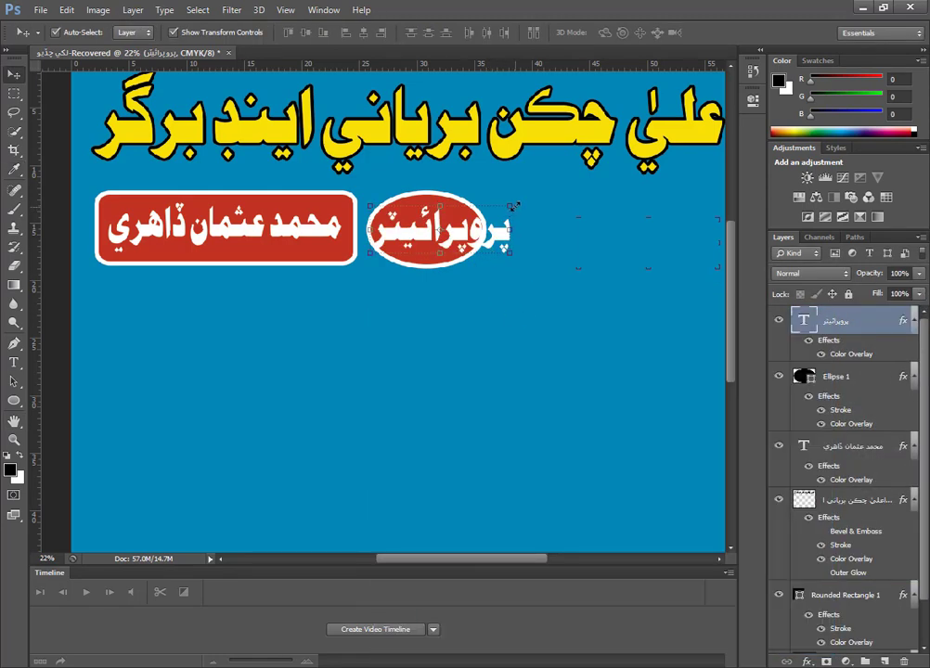
Scale the پروپرائيٽر text to about 65% width and 75% height so it fits inside the red ellipse.
left_click_drag(513, 205, 465, 238)
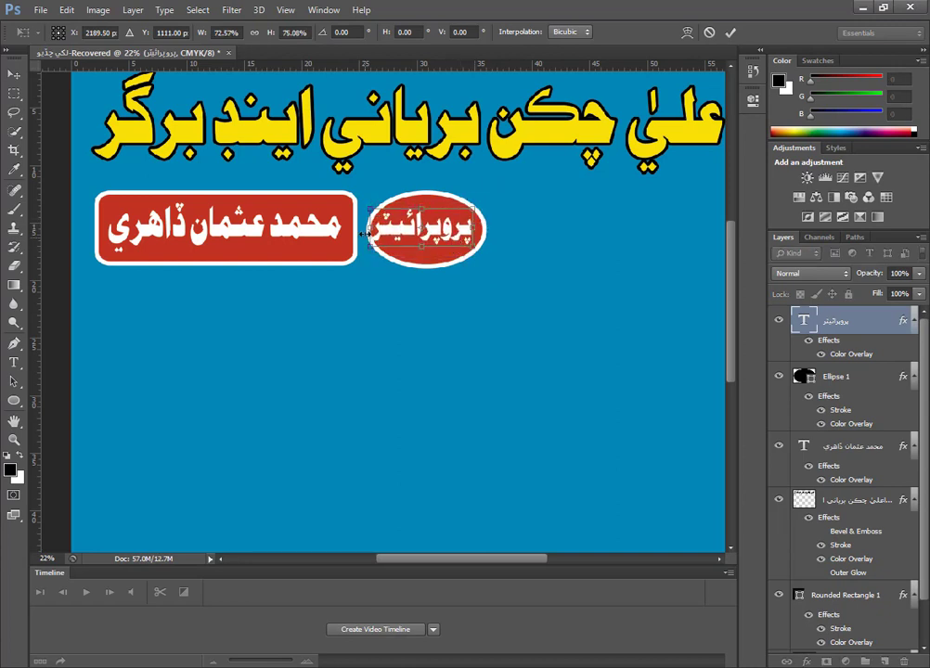
left_click_drag(367, 234, 382, 229)
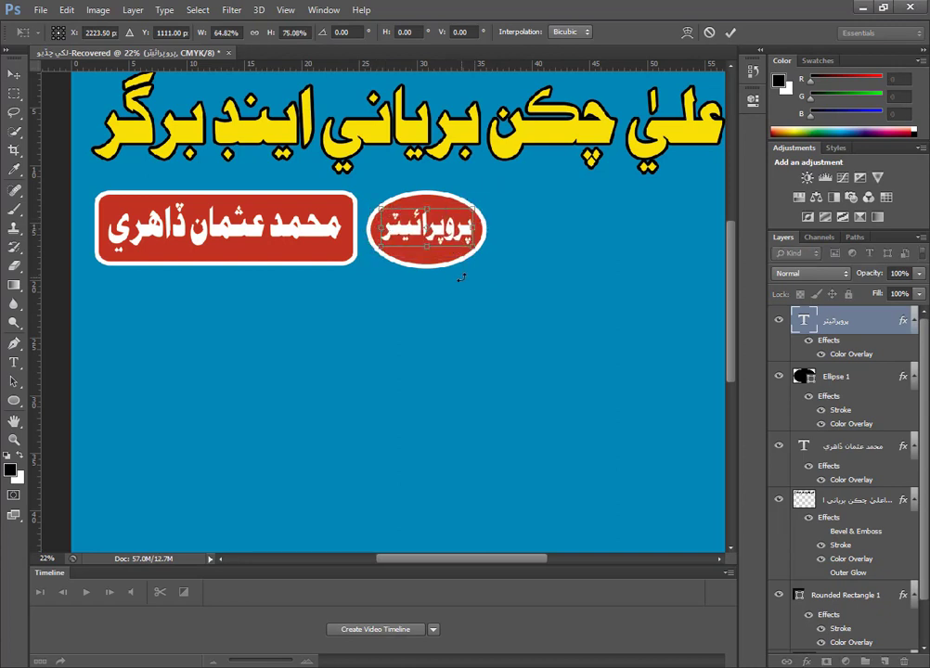
key("Return")
Nudge the ellipse and its پروپرائيٽر text together slightly left and up, closer to the red name box.
left_click_drag(470, 320, 434, 220)
key("Left")
key("Left")
key("Left")
key("Left")
key("Left")
key("Left")
key("Left")
key("Left")
key("Left")
key("Left")
key("Left")
key("Left")
key("Left")
key("Left")
key("Left")
key("Left")
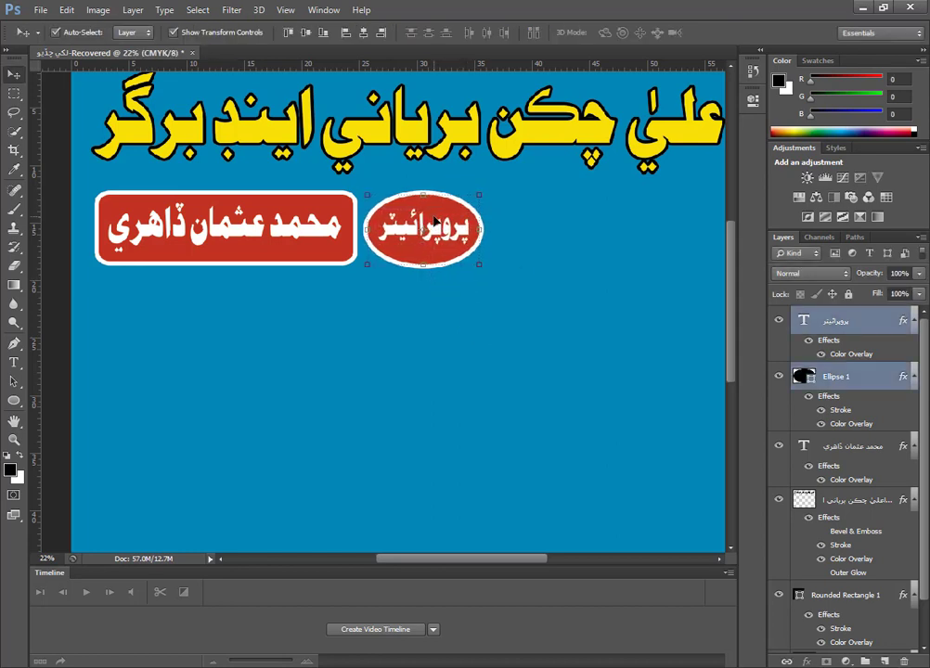
key("Up")
key("Up")
left_click(459, 324)
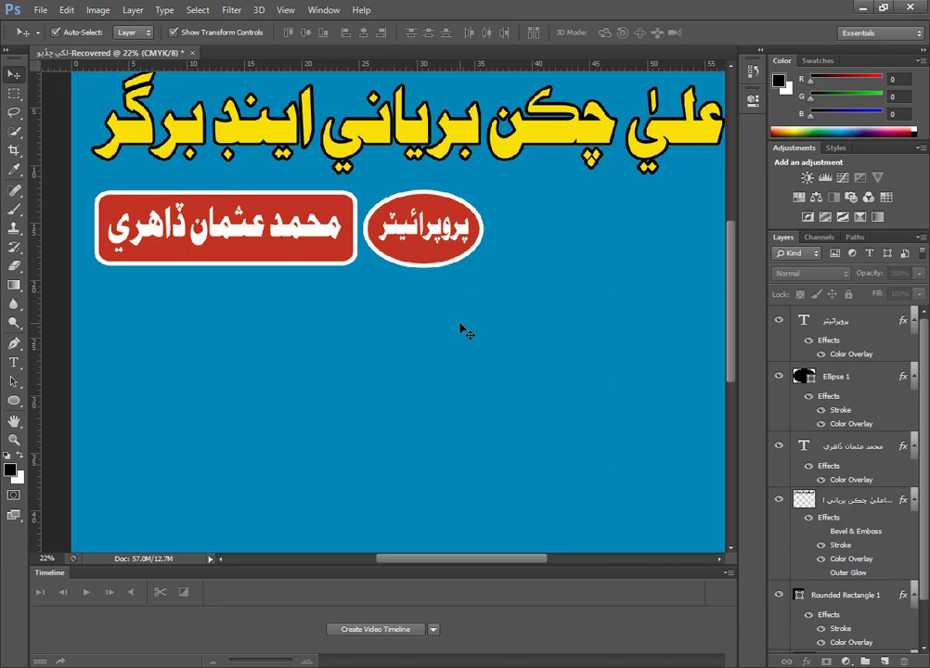
Scale the ellipse and its پروپرائيٽر text down together slightly, keeping them beside the red name box.
left_click_drag(469, 305, 414, 262)
key("ctrl+t")
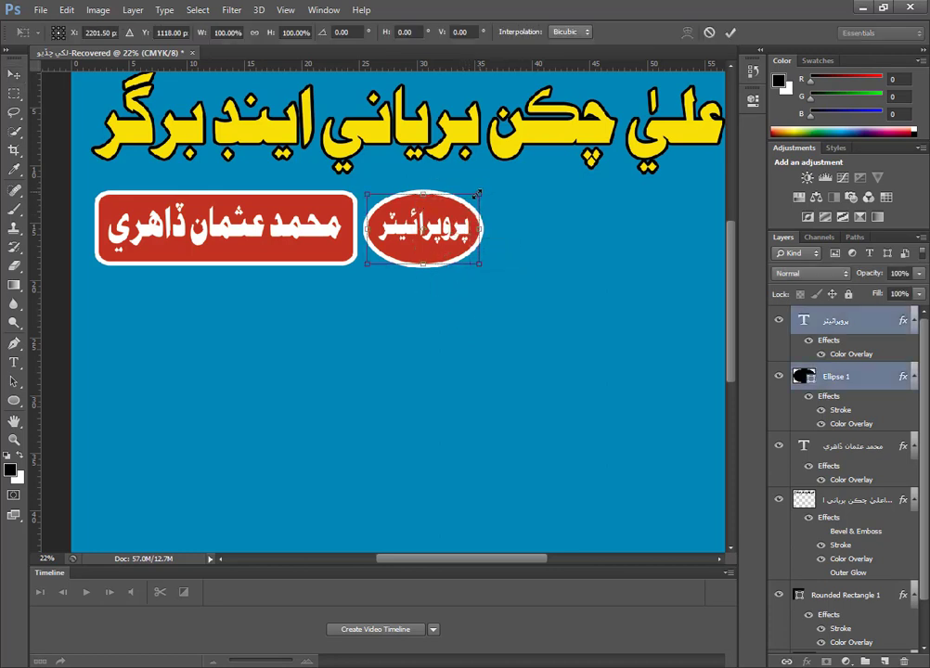
left_click_drag(476, 194, 471, 200)
key("Return")
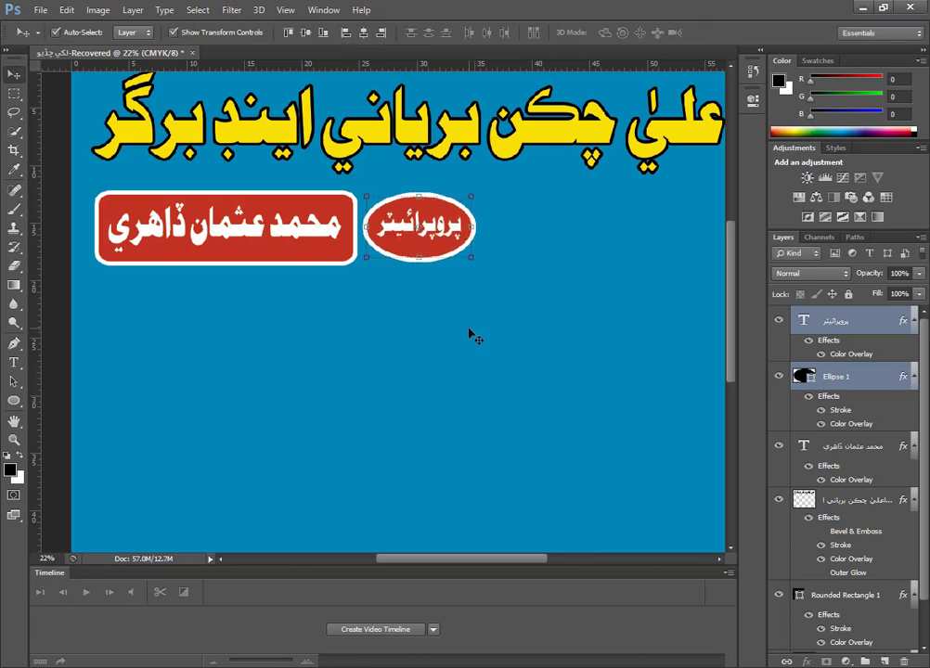
left_click(478, 343)
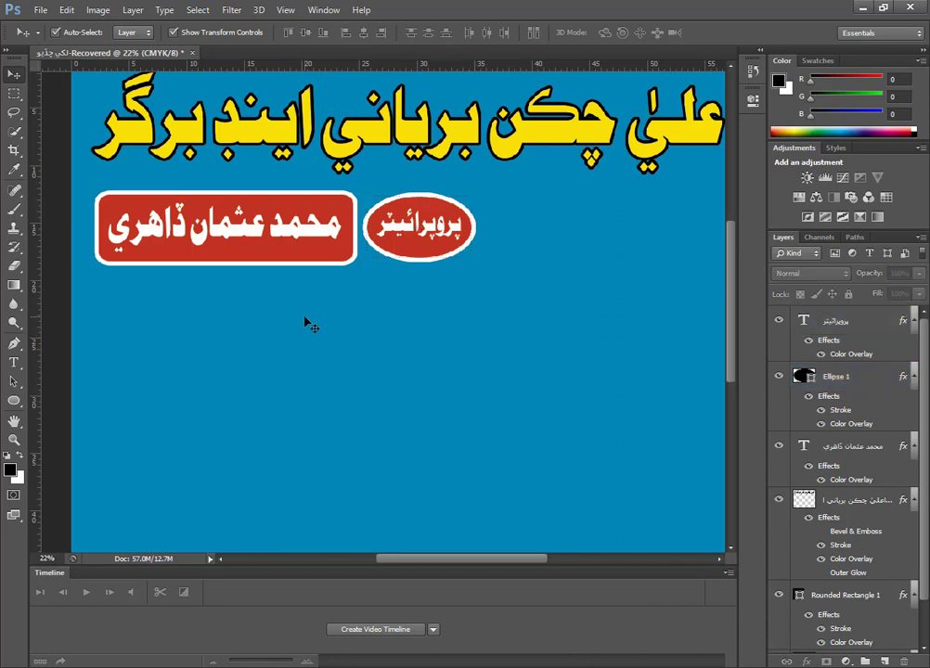
Browse for images to open in the برگر folder inside A PICS on the Penaflax And Wisting Cards (F:) drive.
key("ctrl+0")
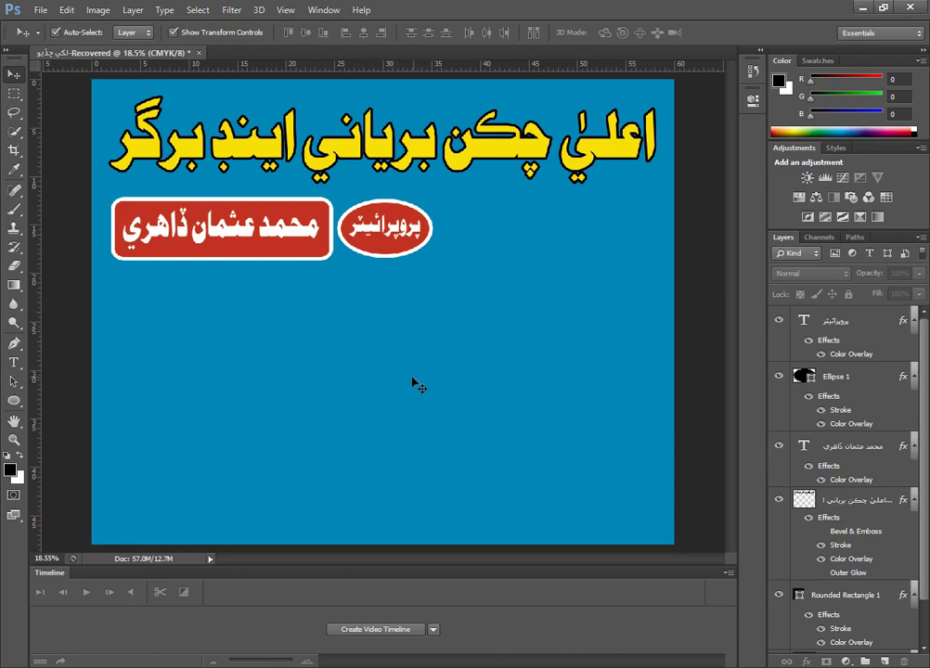
left_click(44, 10)
left_click(41, 11)
left_click(41, 12)
left_click(54, 40)
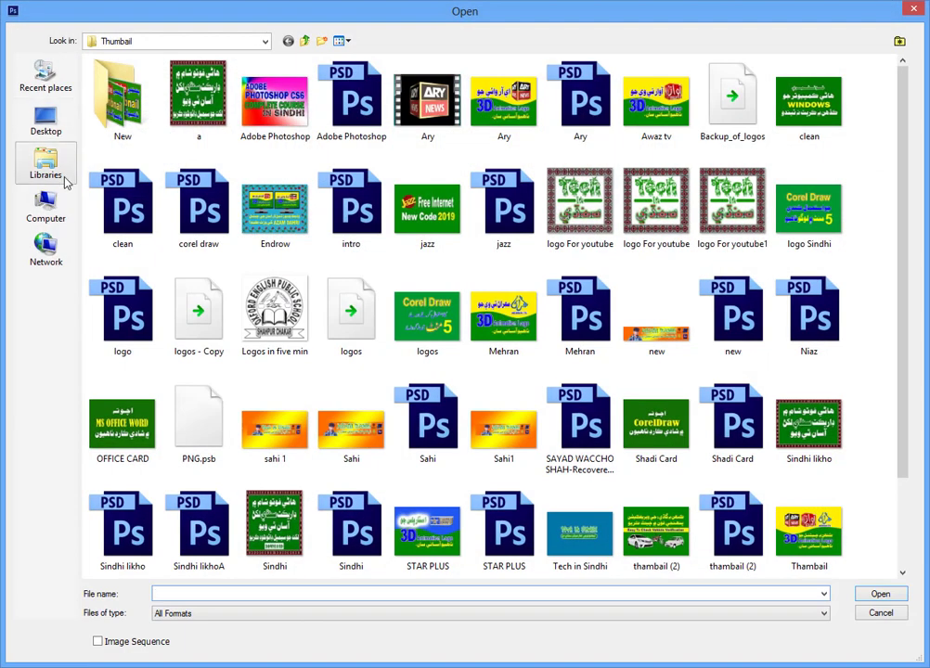
left_click(55, 211)
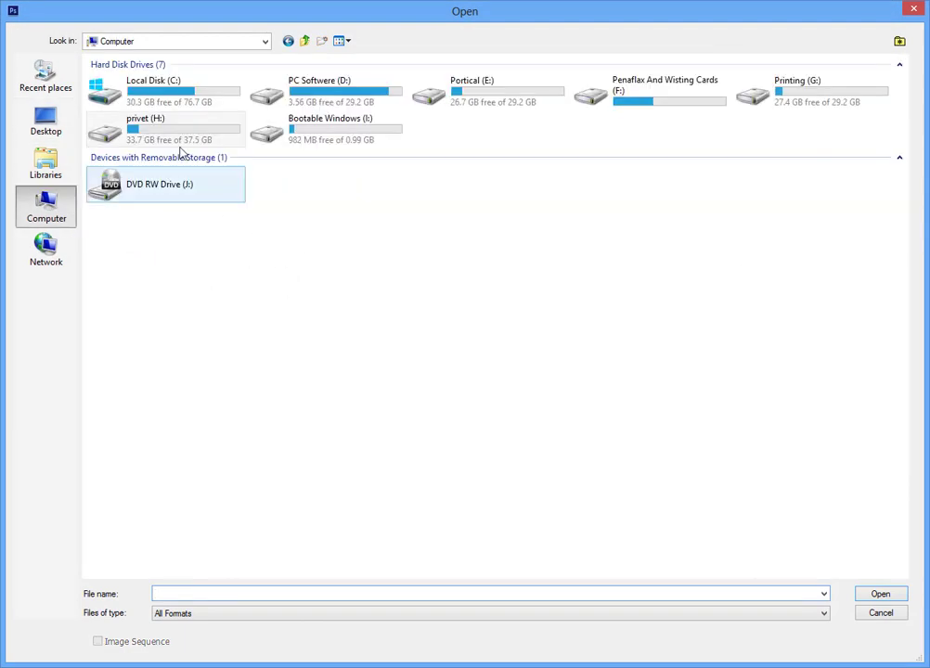
double_click(658, 97)
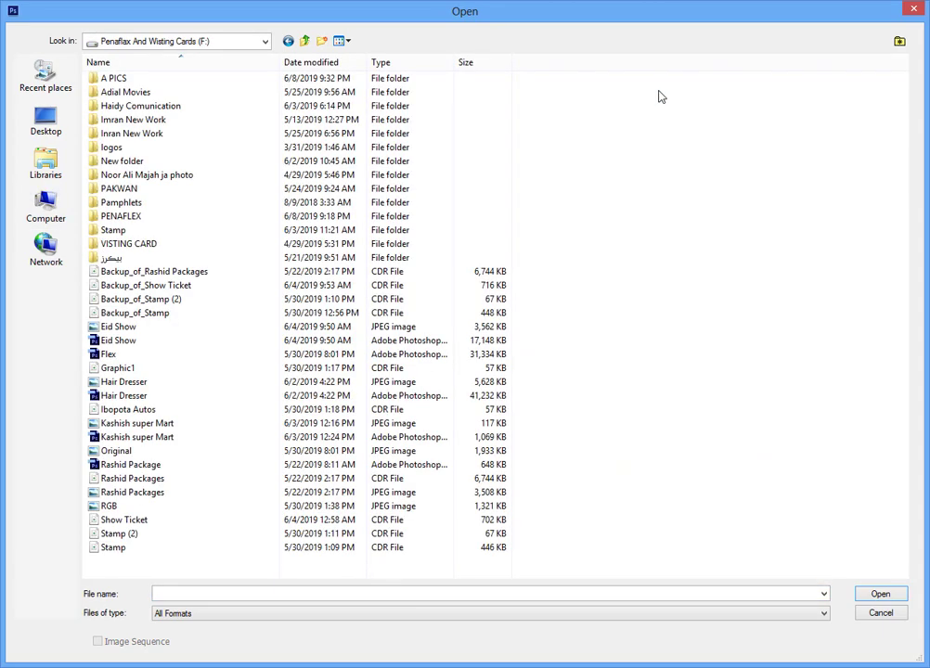
double_click(125, 79)
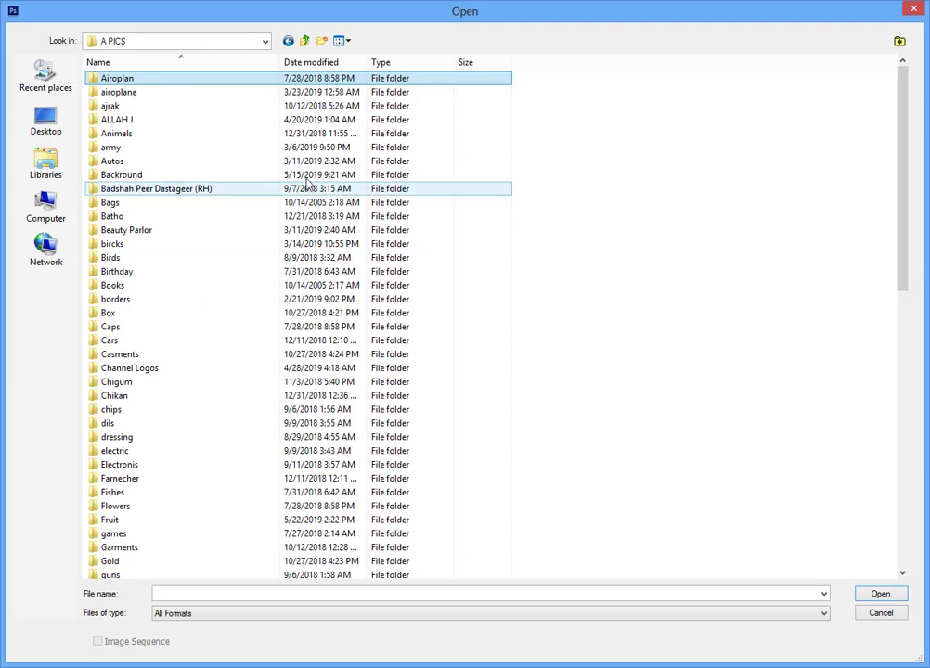
scroll(186, 348, "down", 12)
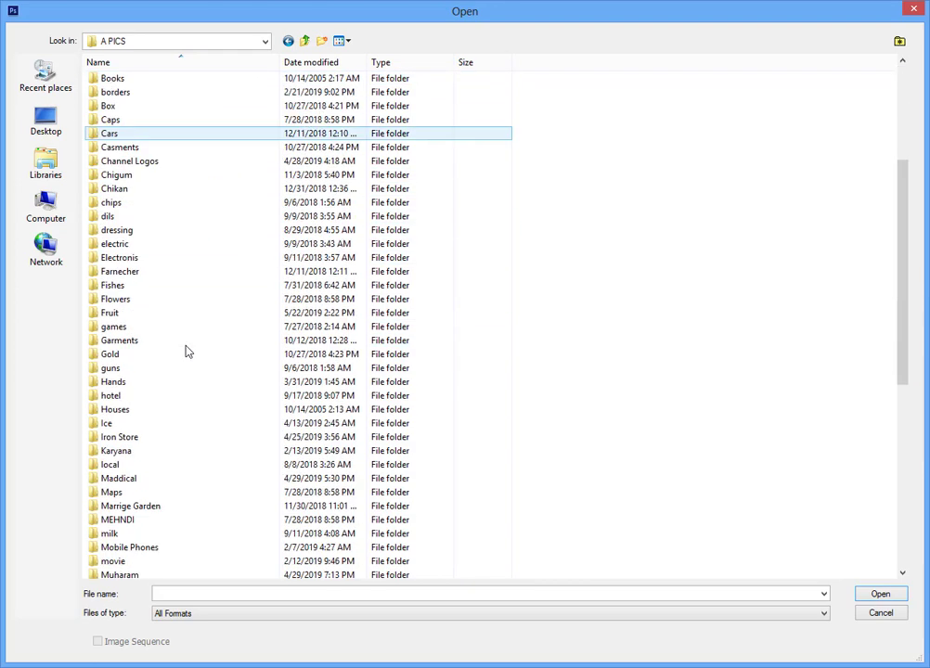
scroll(186, 350, "down", 3)
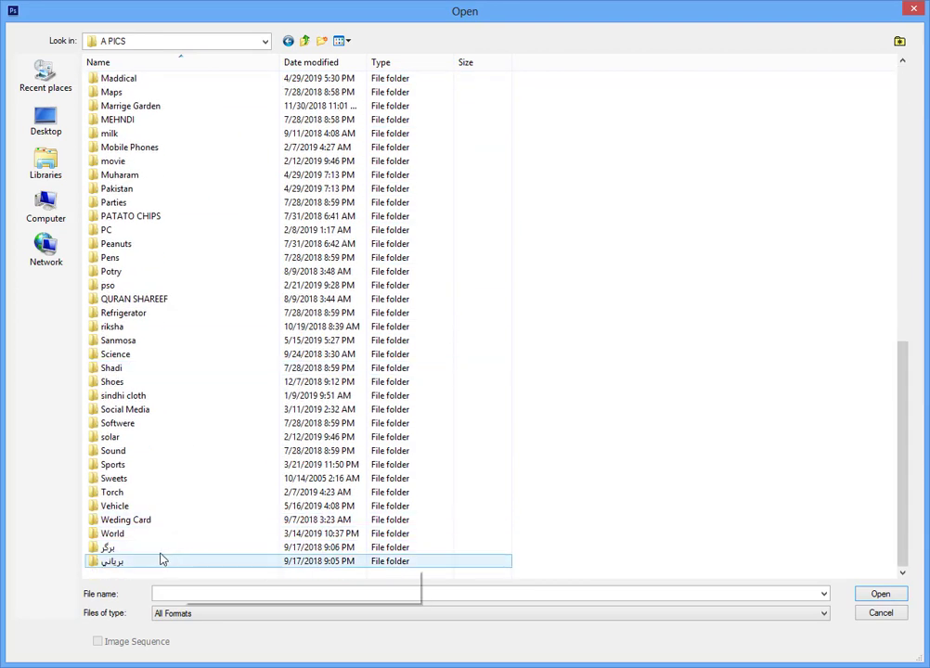
double_click(131, 551)
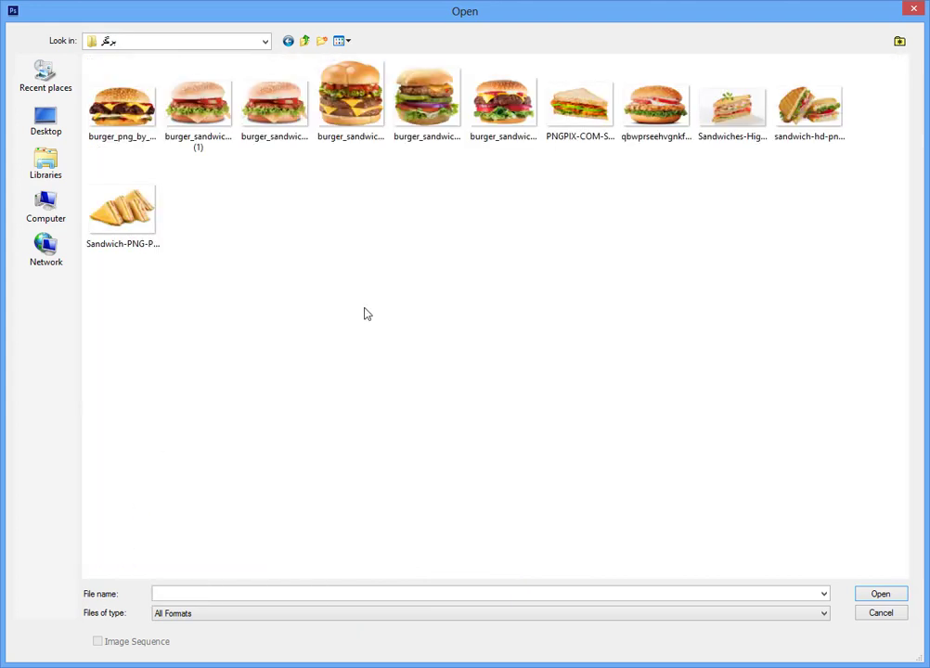
Open the two burger images burger_sandwich_PNG4136 and burger_sandwich_PNG4160 together.
left_click(351, 130)
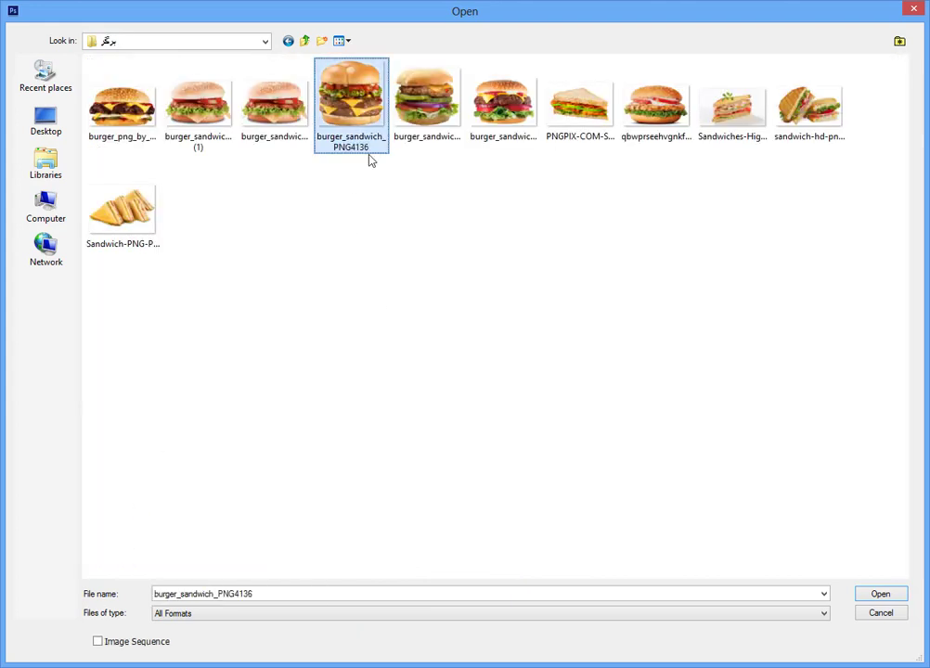
left_click(492, 134, "ctrl")
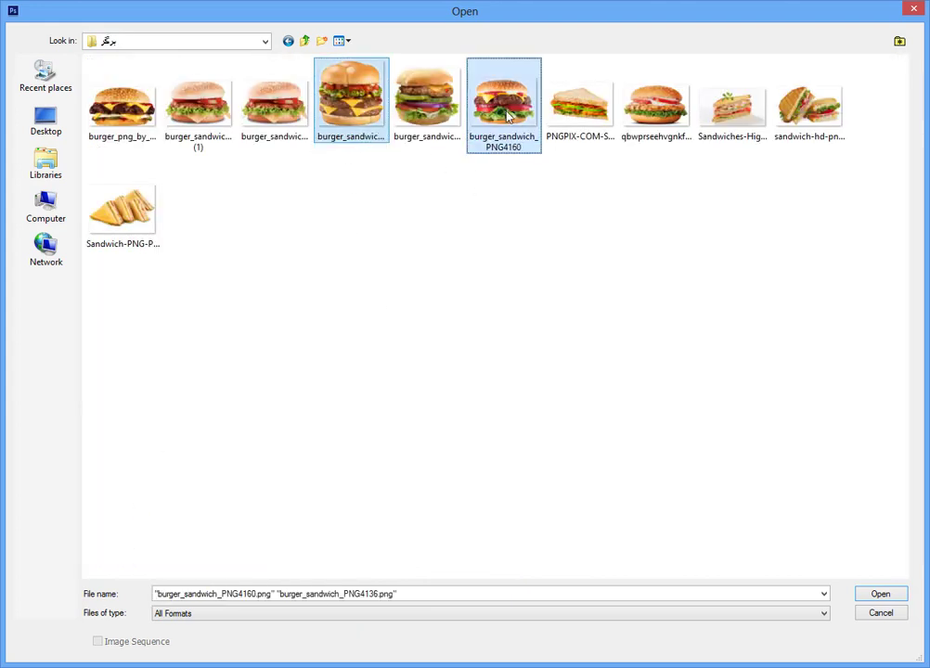
left_click(877, 595)
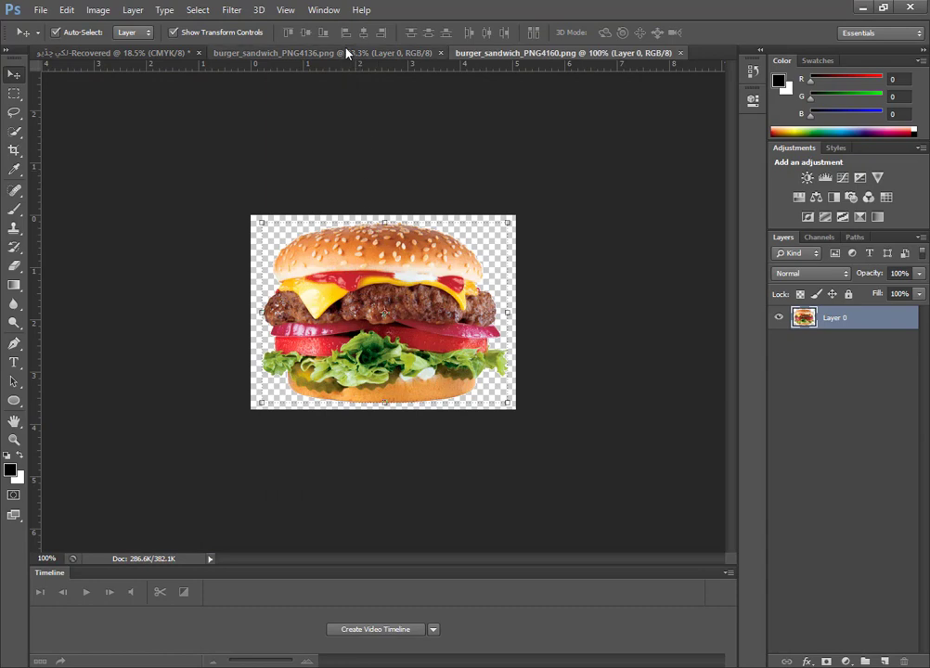
Bring the burger_sandwich_PNG4136 burger into the banner and scale it to about 86% on the right side below the heading.
left_click(279, 53)
left_click_drag(447, 233, 396, 309)
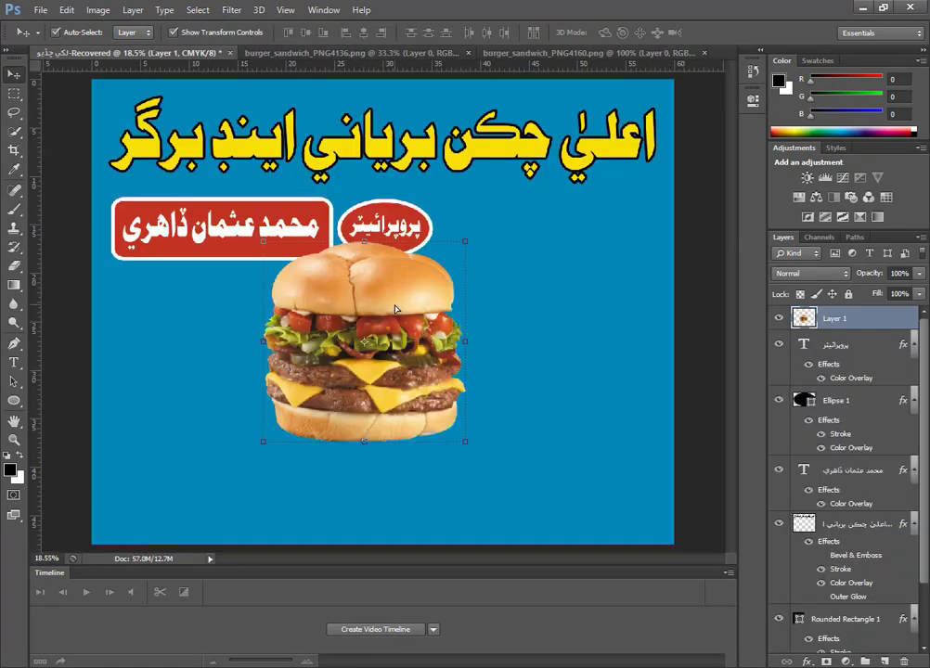
left_click_drag(463, 242, 421, 316)
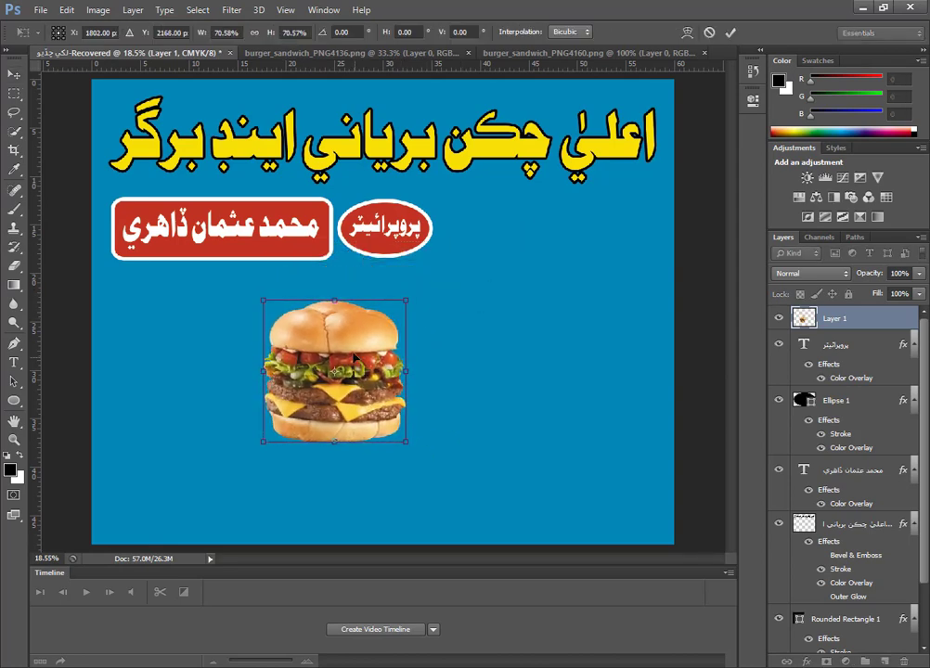
left_click_drag(350, 362, 591, 263)
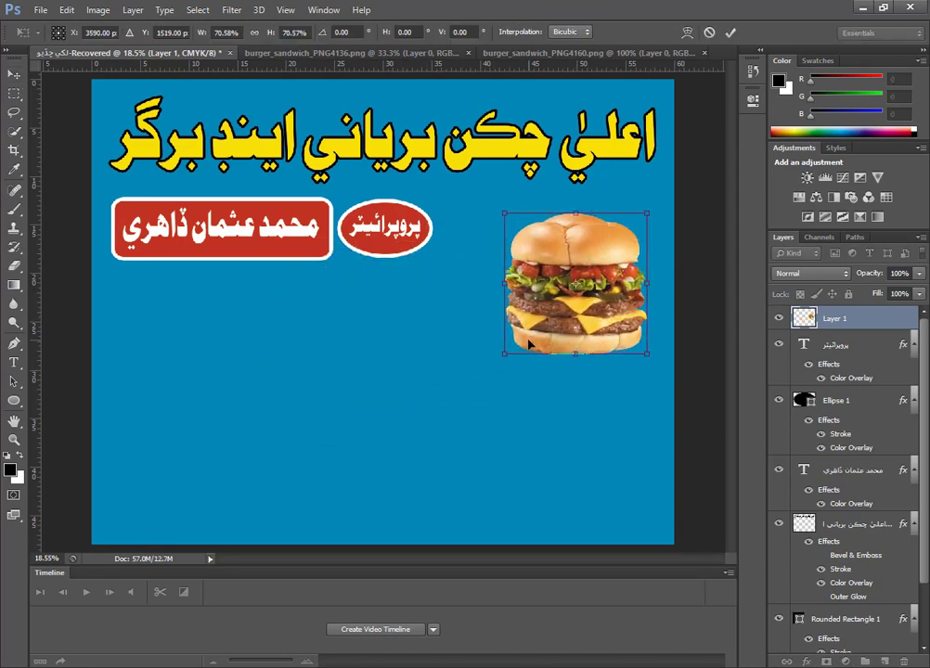
left_click_drag(499, 353, 455, 368)
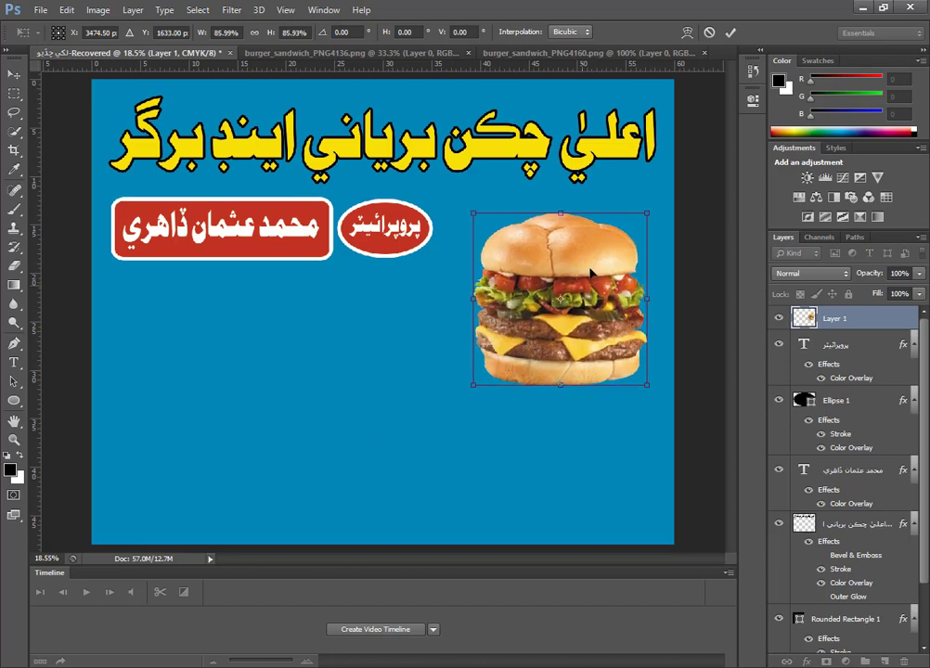
Scale the burger to about 94%, place it at the banner's right edge below the heading, and close the burger_sandwich_PNG4136 file.
left_click_drag(590, 272, 234, 325)
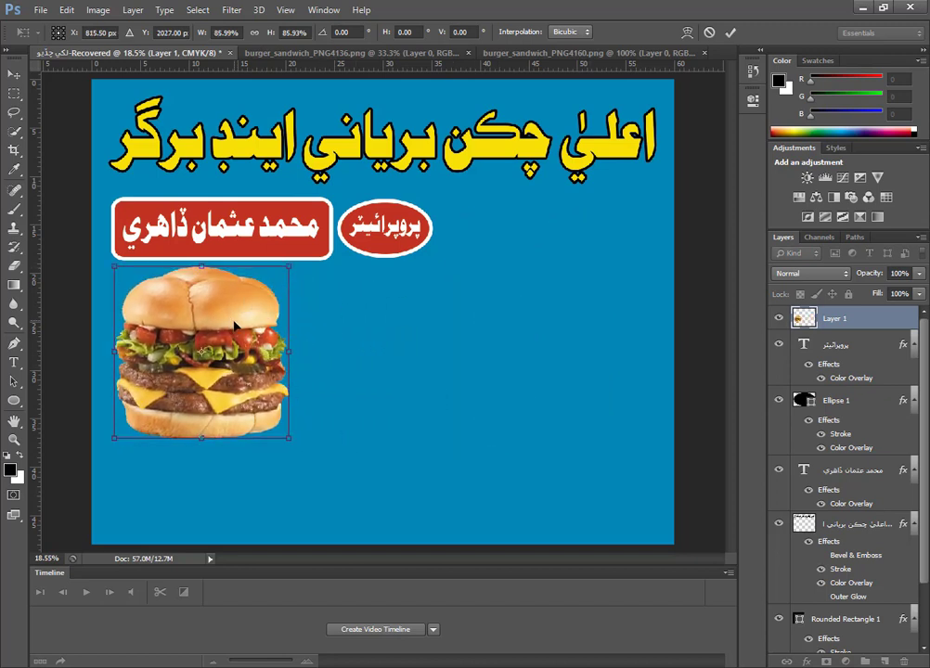
left_click_drag(290, 275, 277, 287)
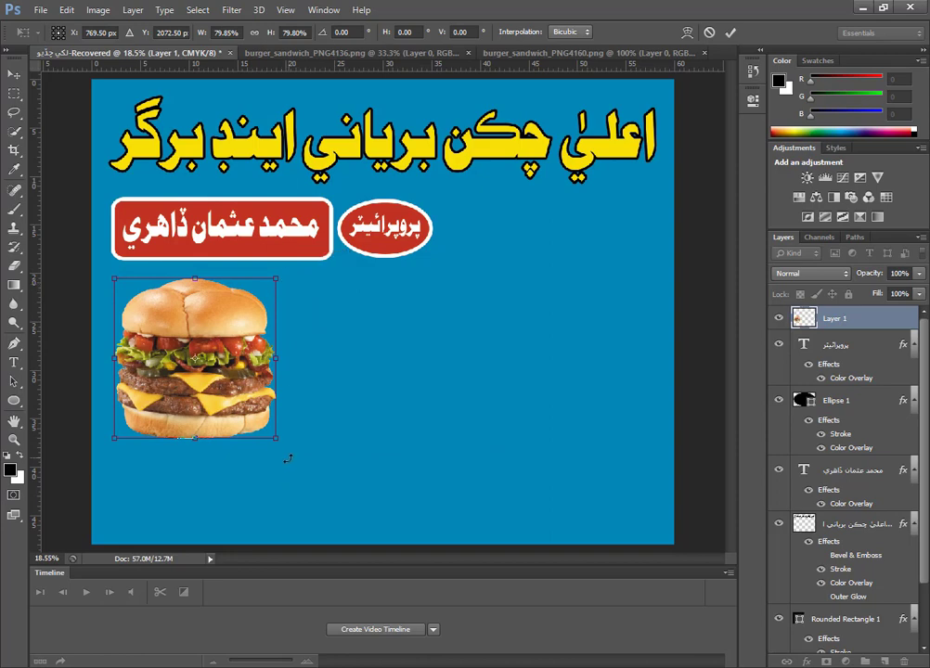
left_click_drag(273, 434, 303, 440)
left_click_drag(261, 386, 617, 304)
left_click_drag(468, 380, 463, 382)
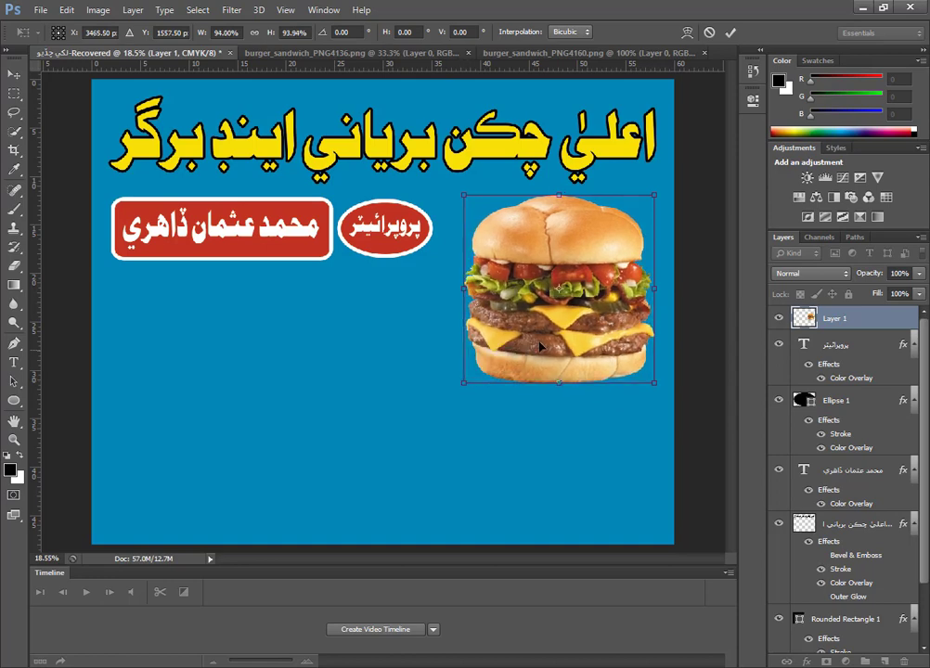
key("Return")
left_click(360, 48)
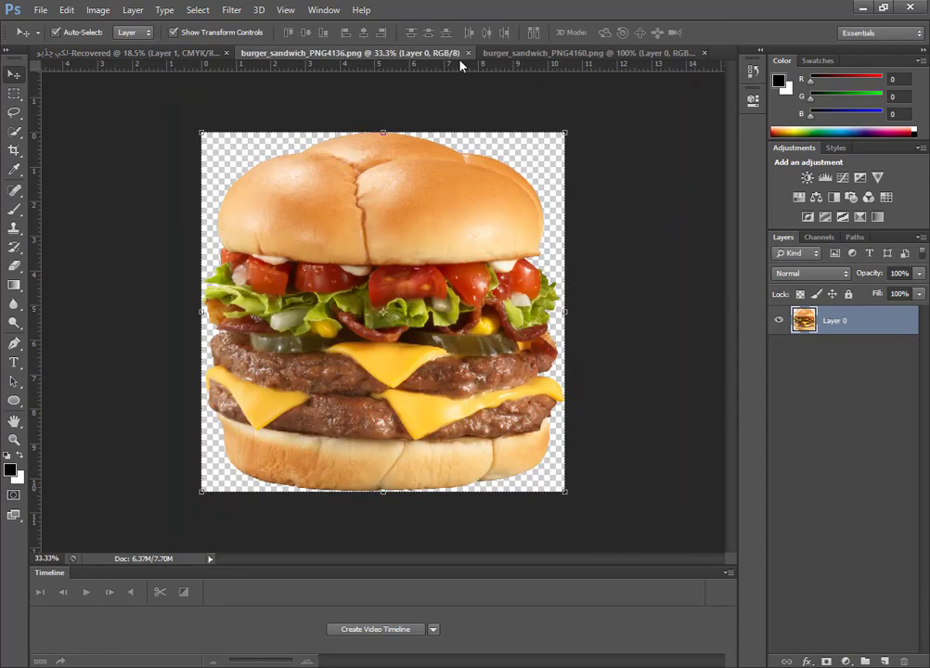
left_click(469, 53)
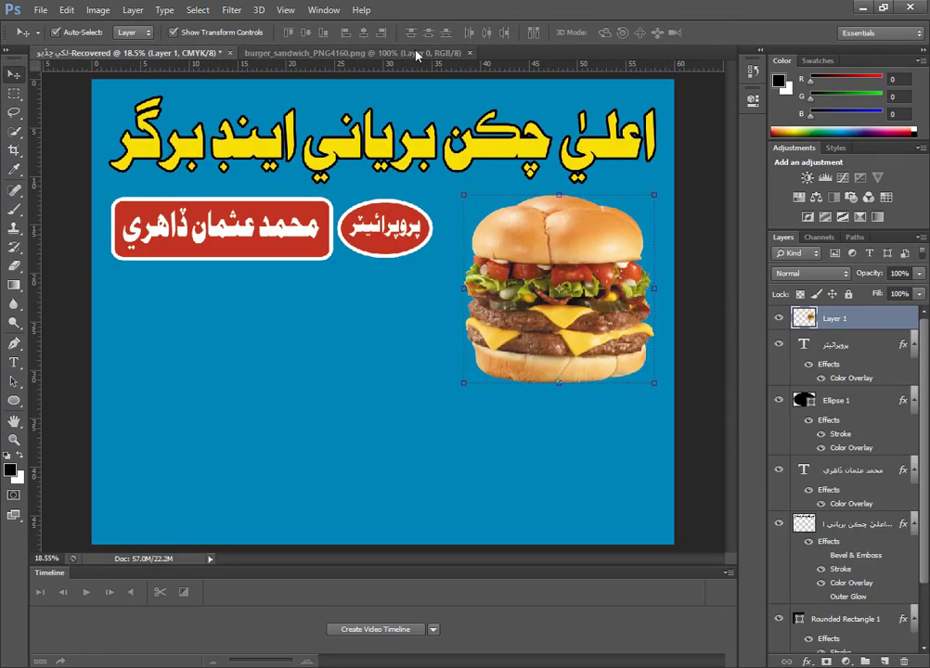
Bring the burger_sandwich_PNG4160 burger into the banner, enlarge it to about 415%, and place it directly below the first burger.
left_click(415, 54)
left_click_drag(457, 274, 529, 469)
left_click_drag(491, 507, 459, 531)
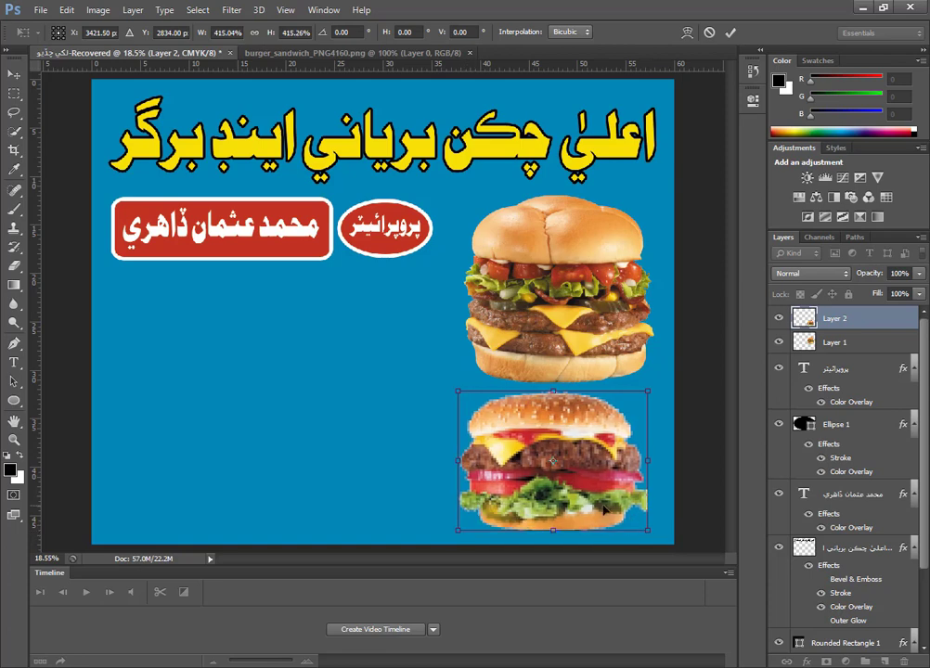
left_click_drag(604, 510, 618, 510)
key("Return")
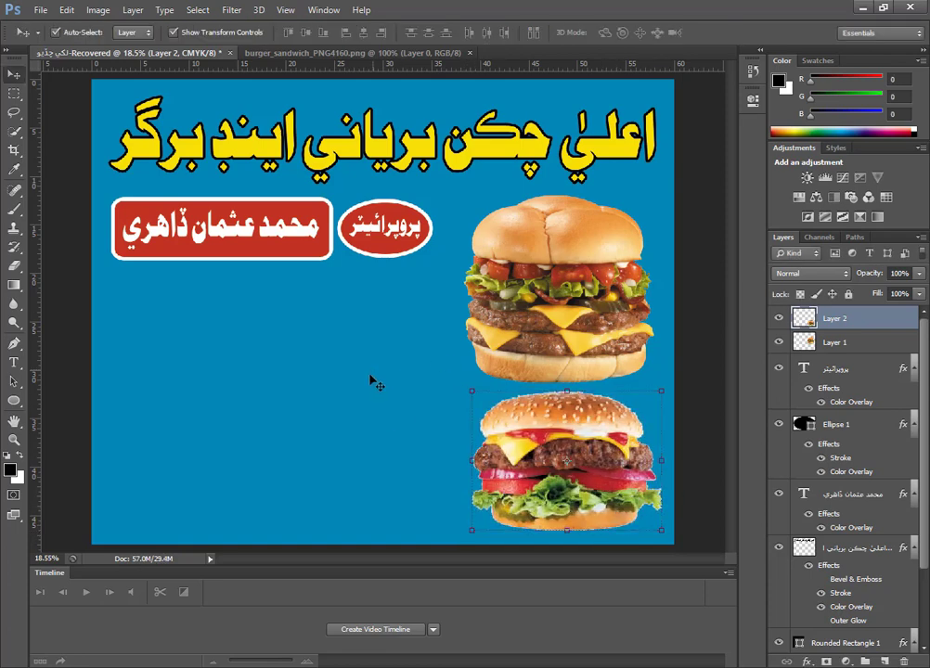
left_click(355, 400)
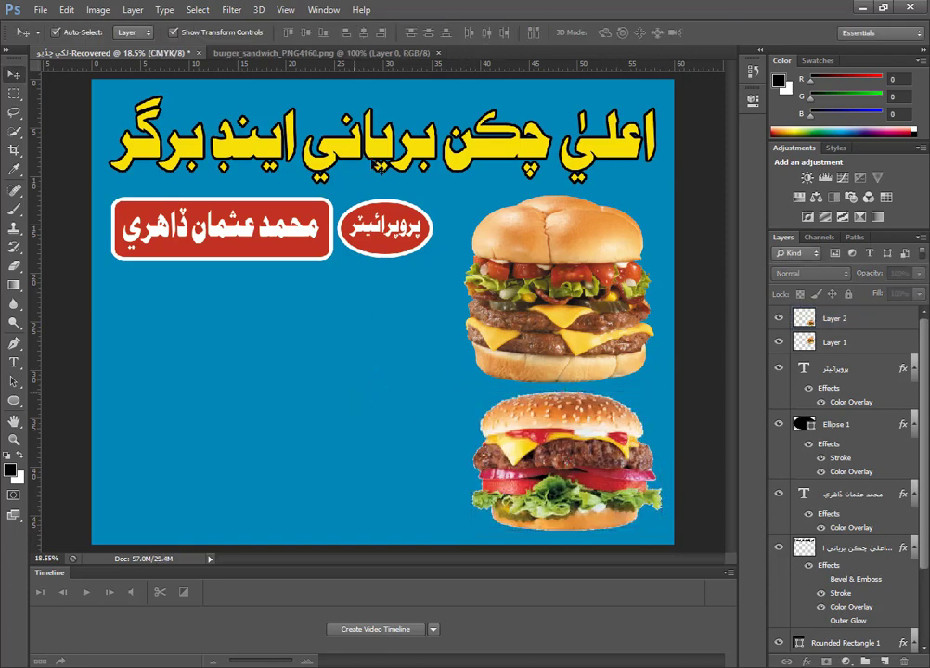
left_click(438, 53)
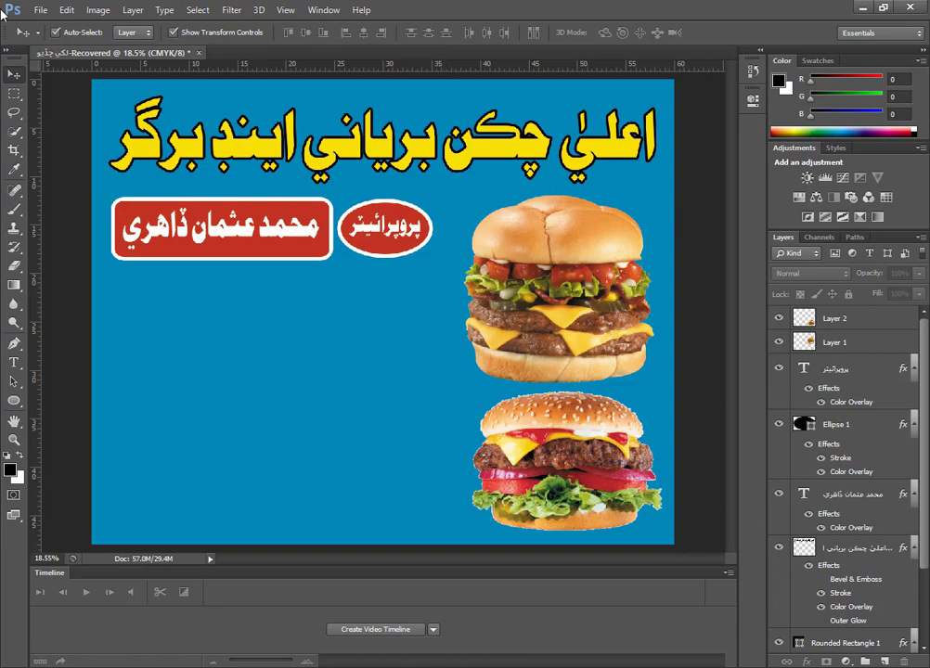
left_click(34, 9)
left_click(42, 39)
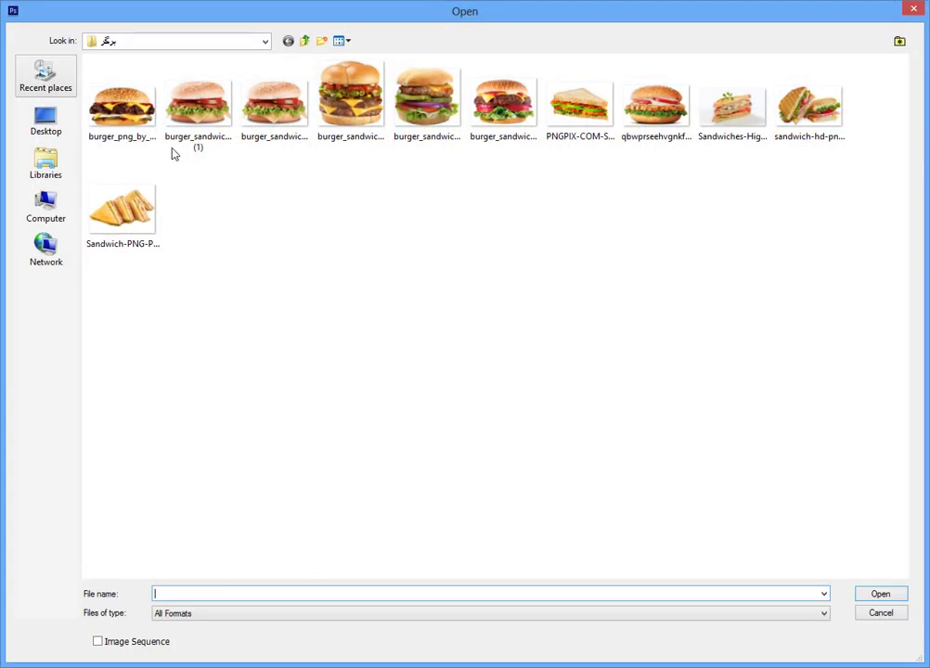
left_click(305, 41)
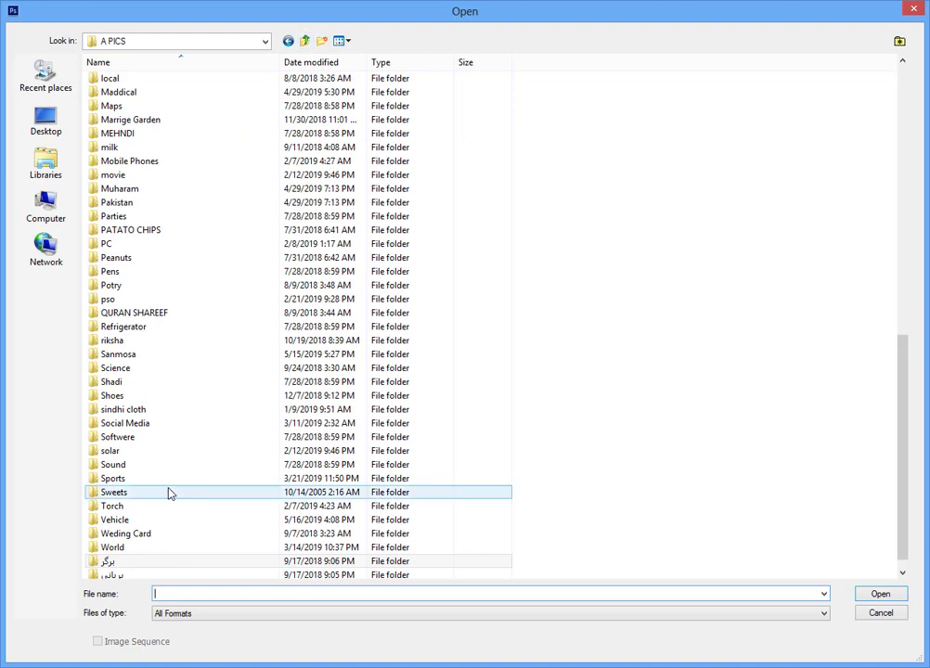
double_click(112, 576)
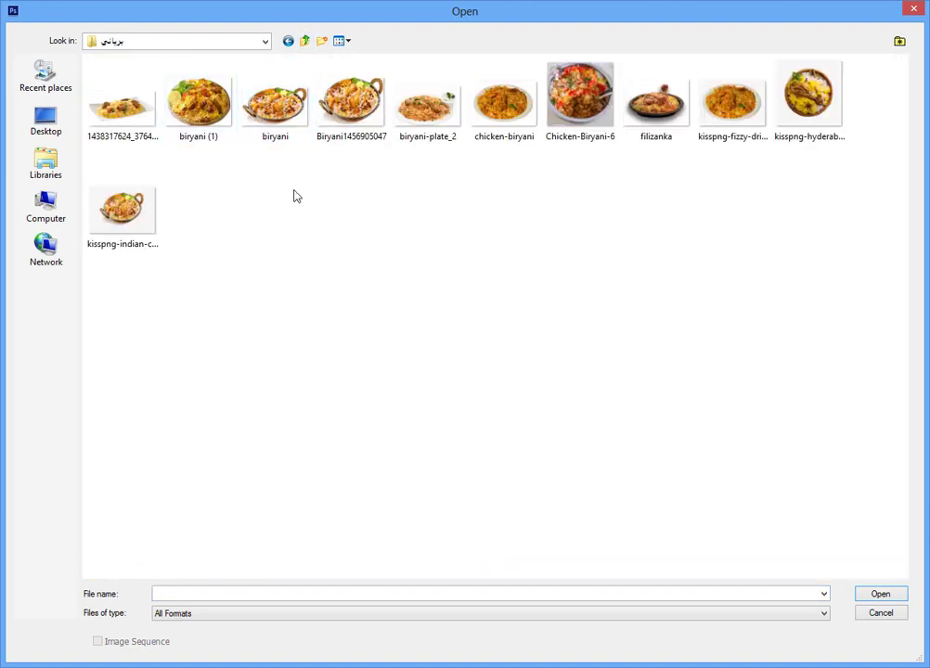
left_click(215, 124)
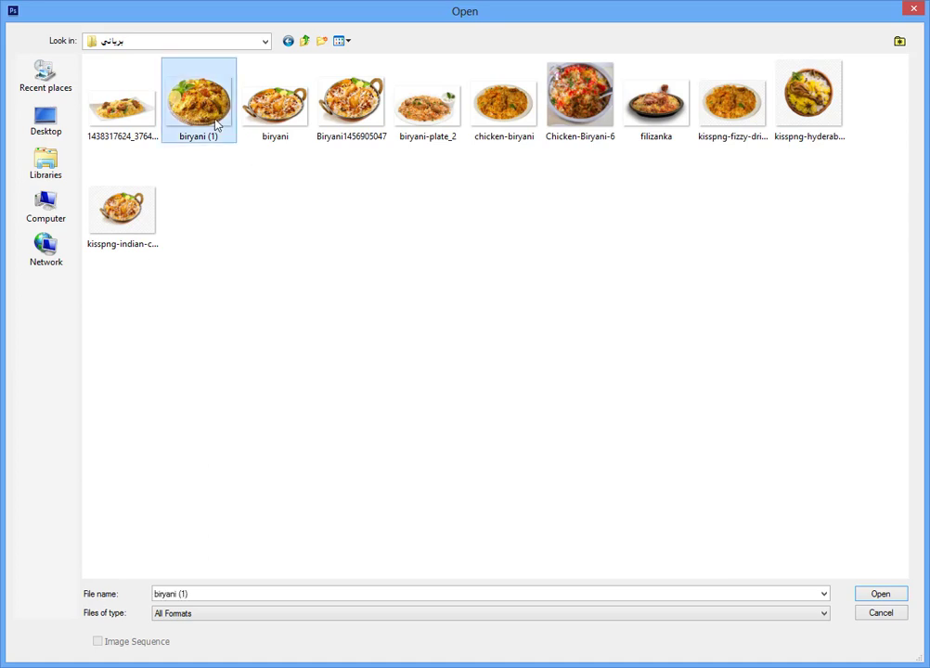
left_click(144, 122, "ctrl")
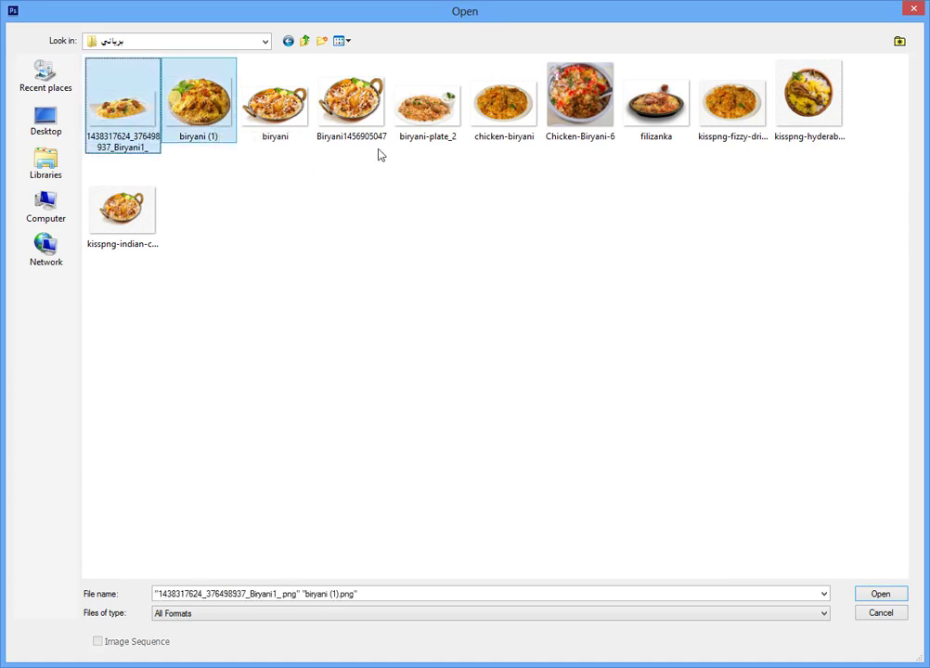
left_click(362, 125, "ctrl")
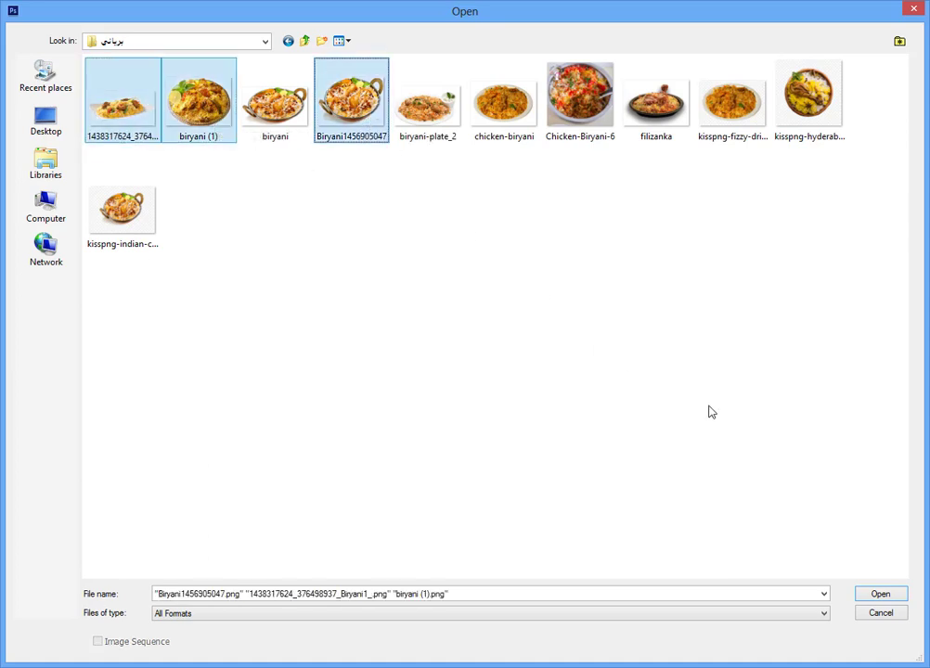
left_click(882, 594)
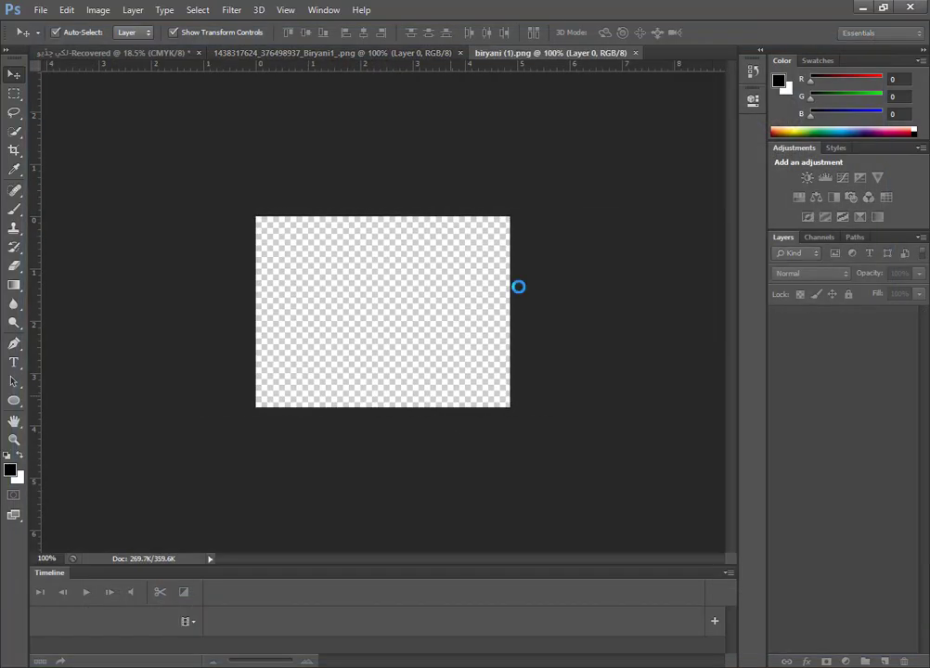
left_click_drag(456, 270, 225, 350)
key("Return")
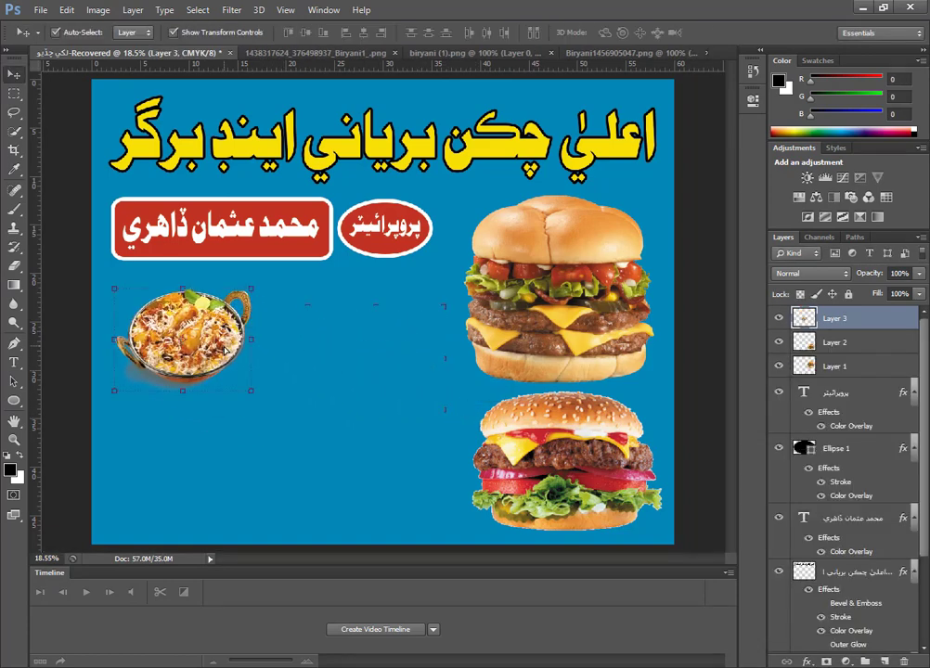
left_click_drag(255, 391, 298, 424)
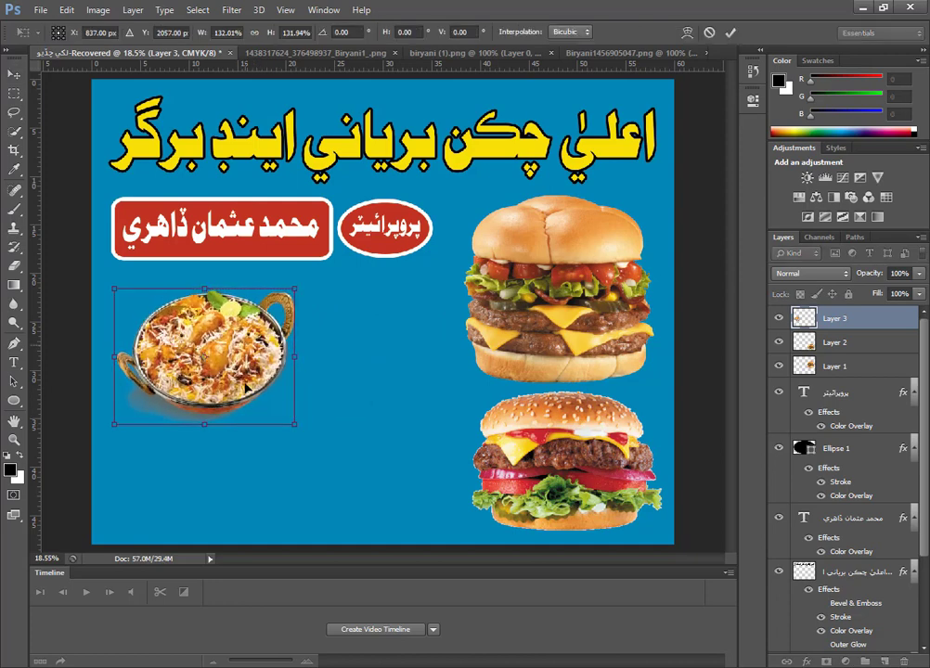
mouse_move(243, 348)
left_mouse_down()
mouse_move(238, 388)
mouse_move(228, 332)
mouse_move(239, 328)
left_mouse_up()
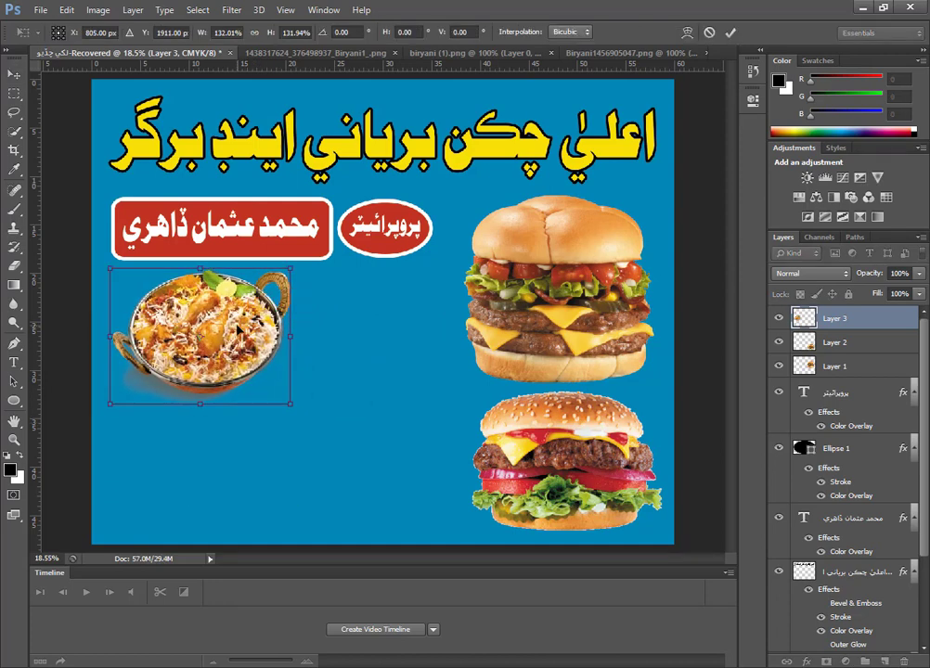
key("Return")
Erase the biryani bowl's right handle along the rim with a hard 79 px Eraser at 100% hardness.
scroll(199, 295, "up", 11)
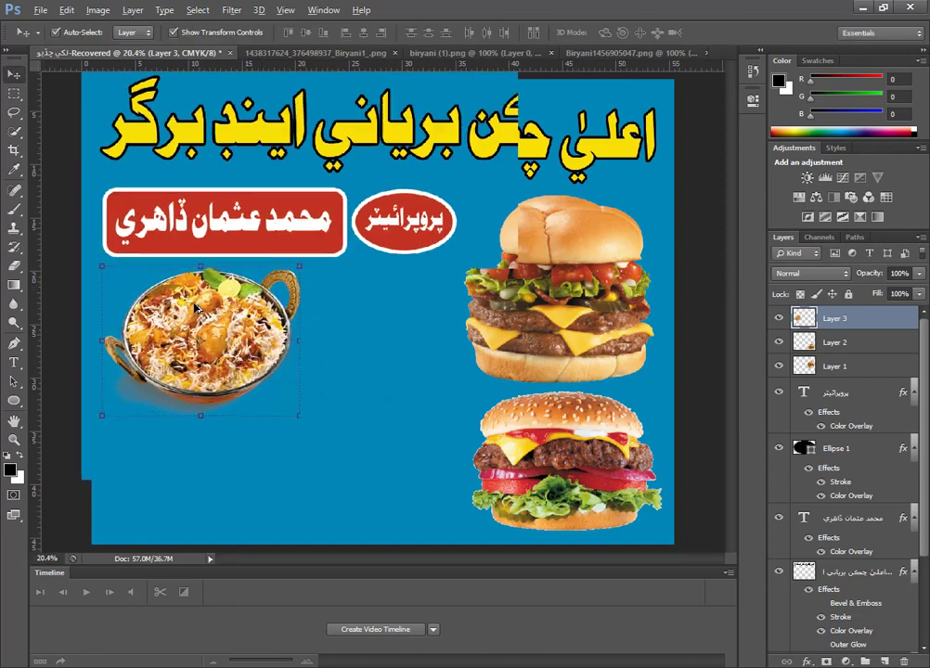
scroll(453, 234, "up", 11)
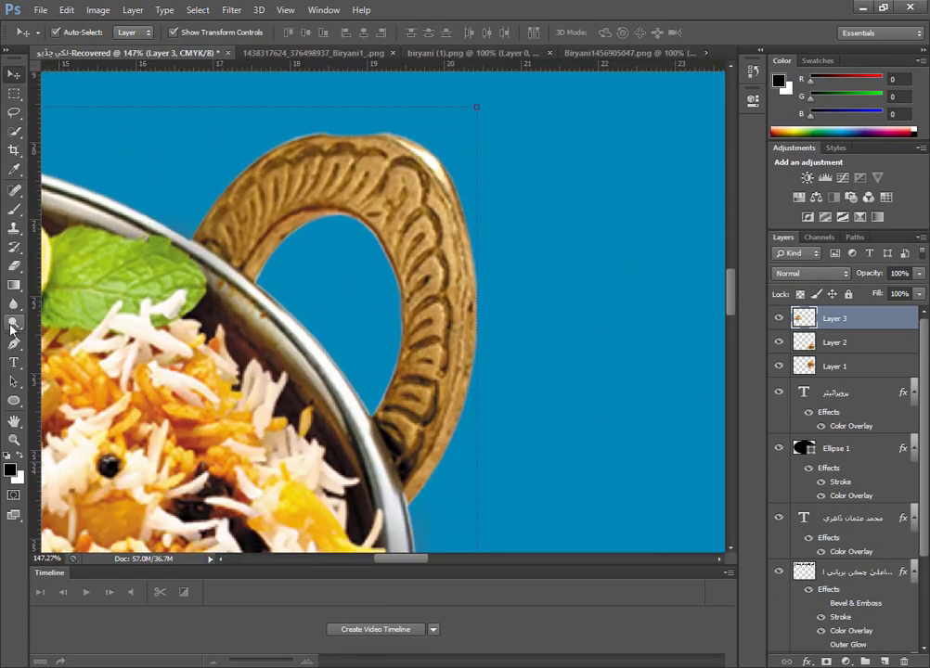
left_click(13, 264)
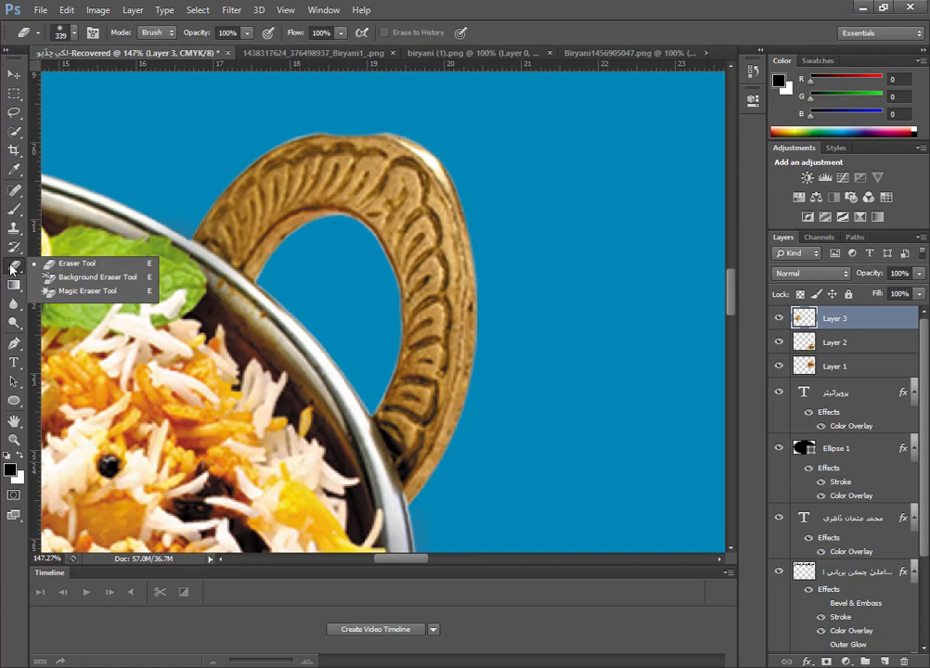
left_click(76, 263)
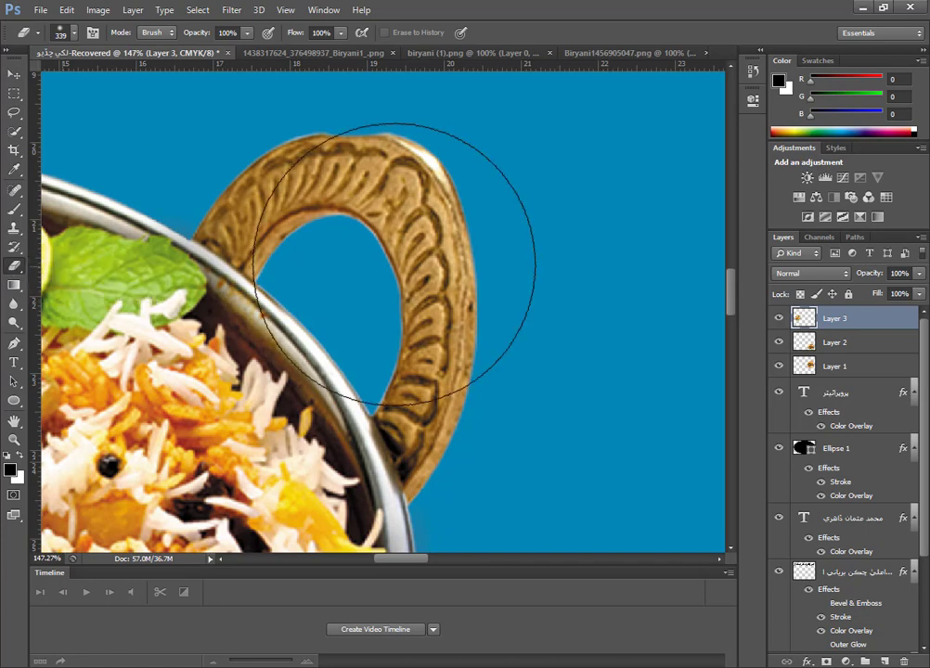
left_click(498, 258)
key("ctrl+z")
right_click(513, 282)
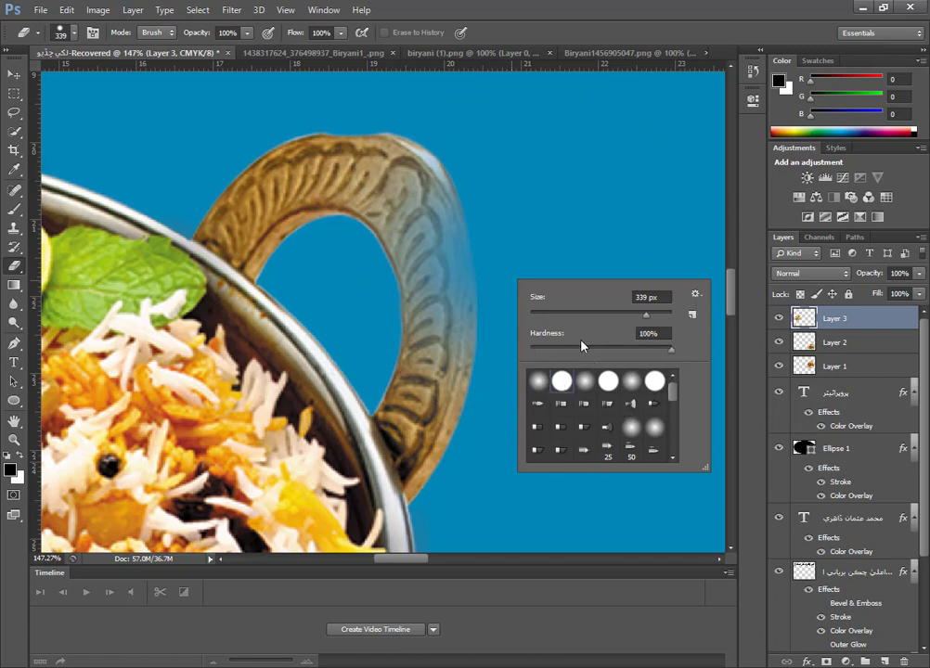
left_click(586, 316)
mouse_move(487, 232)
left_mouse_down()
mouse_move(403, 259)
mouse_move(419, 281)
mouse_move(415, 209)
mouse_move(448, 176)
mouse_move(405, 179)
mouse_move(379, 195)
mouse_move(398, 152)
mouse_move(272, 159)
mouse_move(228, 206)
mouse_move(288, 243)
mouse_move(269, 239)
mouse_move(275, 246)
mouse_move(253, 218)
mouse_move(248, 226)
mouse_move(306, 225)
mouse_move(342, 213)
mouse_move(252, 186)
mouse_move(407, 300)
mouse_move(500, 392)
mouse_move(435, 405)
mouse_move(439, 353)
mouse_move(457, 491)
mouse_move(448, 492)
mouse_move(415, 410)
left_mouse_up()
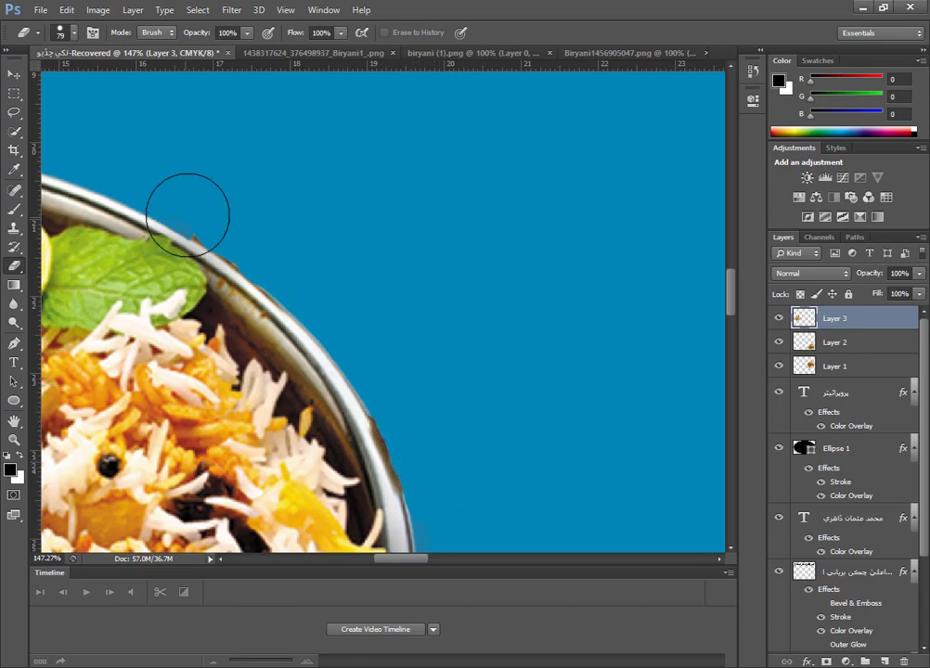
mouse_move(187, 214)
left_mouse_down()
mouse_move(225, 205)
mouse_move(260, 233)
left_mouse_up()
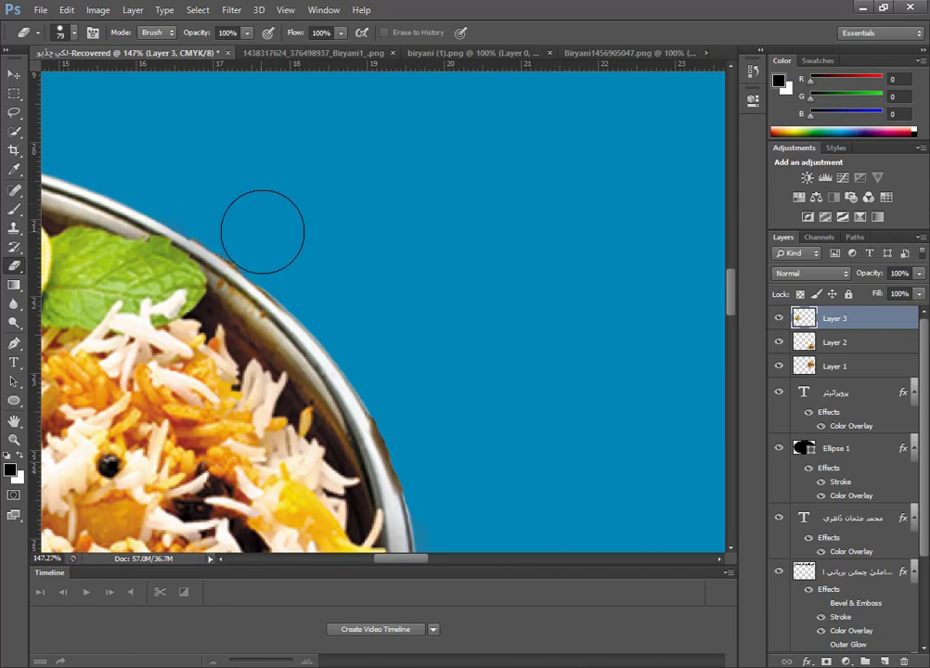
Erase the biryani bowl's left handle along the rim with the 79 px Eraser.
scroll(363, 276, "down", 5)
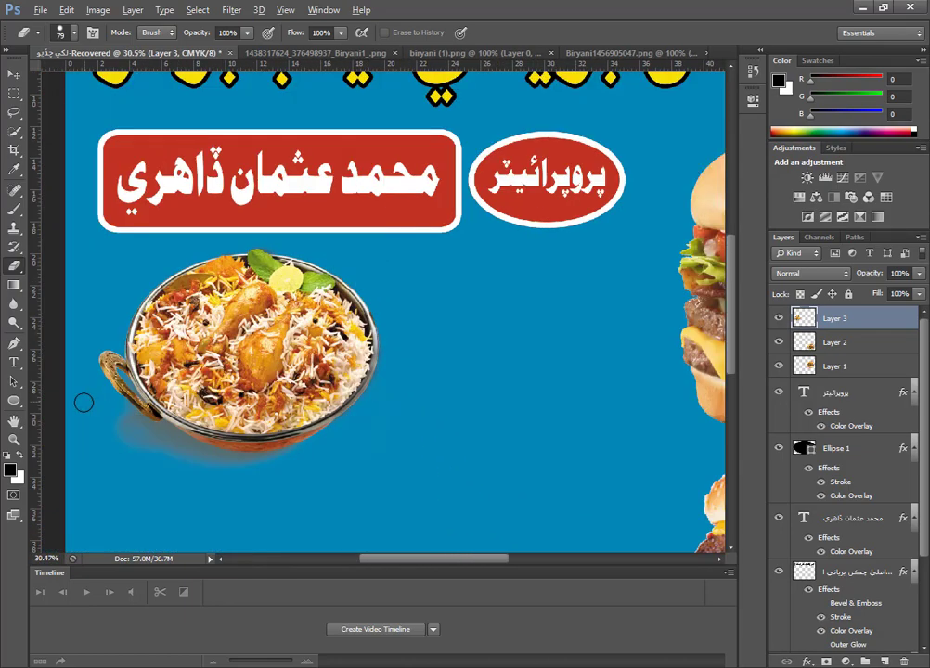
scroll(84, 402, "up", 4)
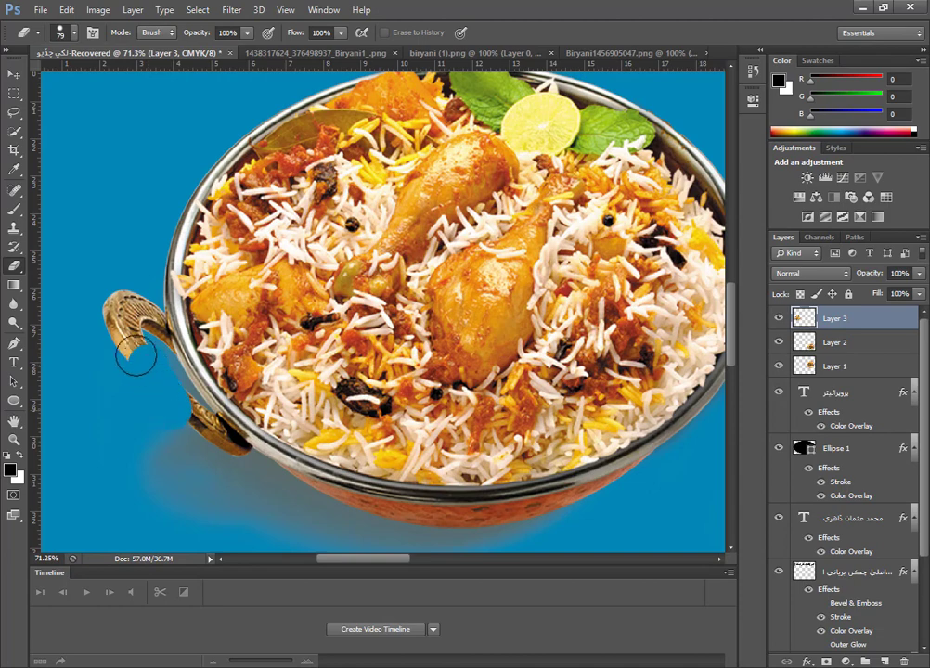
mouse_move(135, 355)
left_mouse_down()
mouse_move(115, 292)
mouse_move(116, 347)
left_mouse_up()
scroll(166, 414, "up", 3)
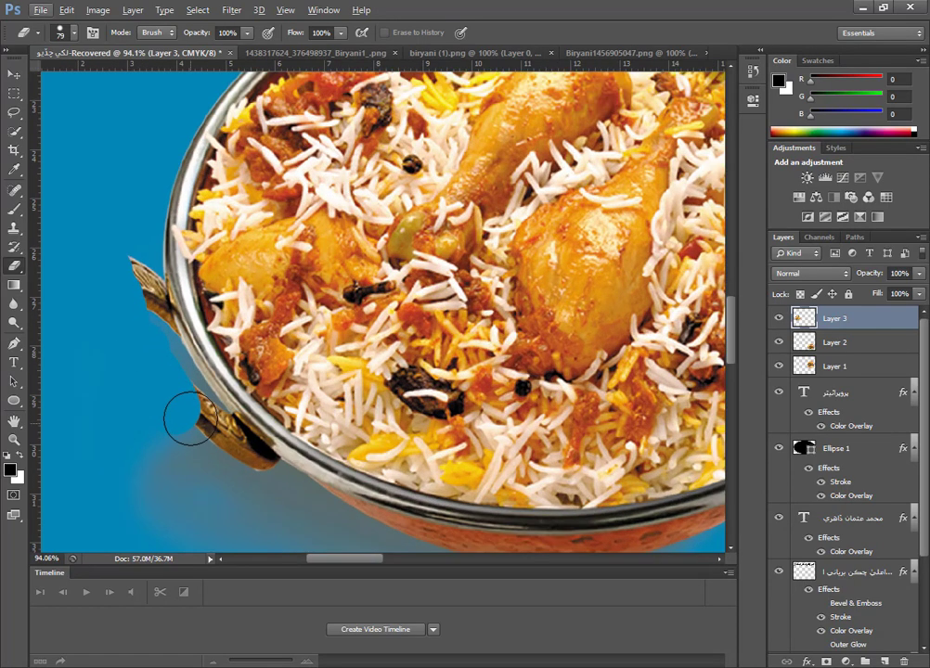
mouse_move(192, 411)
left_mouse_down()
mouse_move(250, 473)
mouse_move(196, 498)
mouse_move(173, 448)
mouse_move(205, 476)
left_mouse_up()
mouse_move(164, 353)
left_mouse_down()
mouse_move(135, 301)
mouse_move(133, 273)
mouse_move(139, 312)
left_mouse_up()
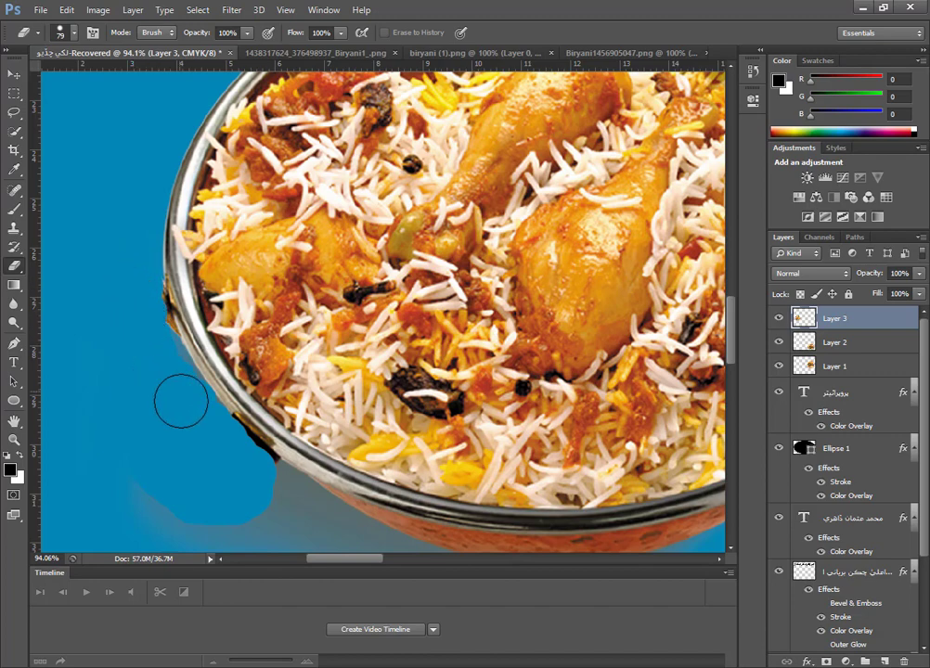
Erase the grey shadow under the biryani bowl with a soft 189 px Eraser at 0% hardness.
scroll(179, 395, "down", 3)
scroll(210, 426, "down", 1)
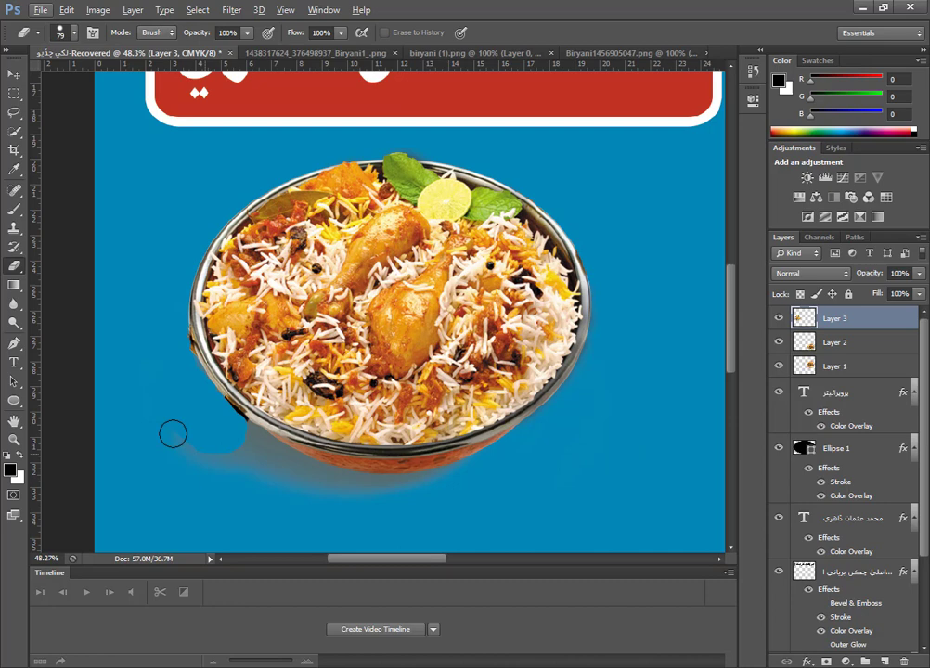
right_click(280, 484)
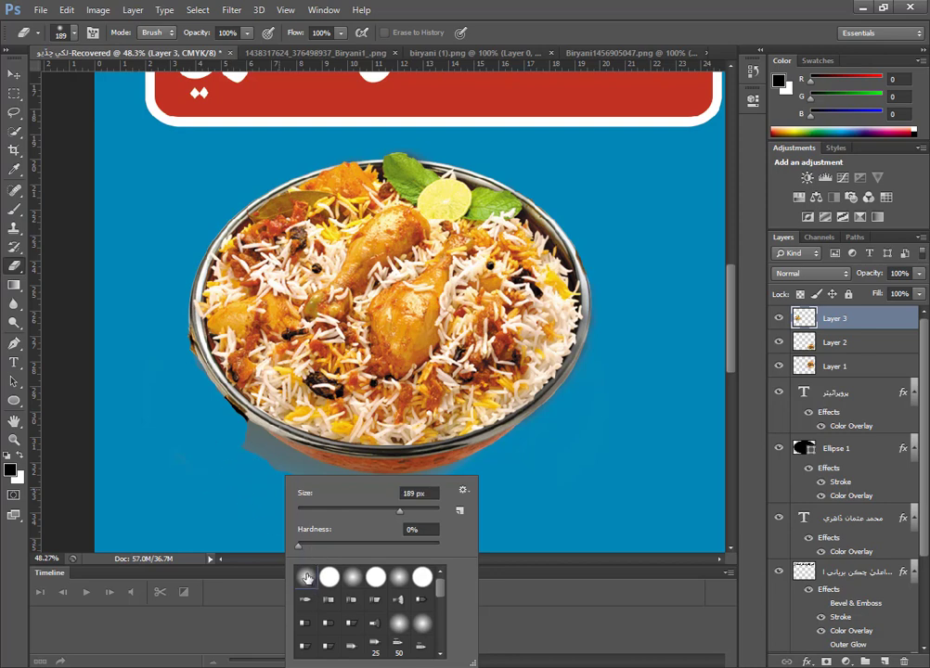
mouse_move(226, 502)
left_mouse_down()
mouse_move(284, 505)
mouse_move(245, 470)
left_mouse_up()
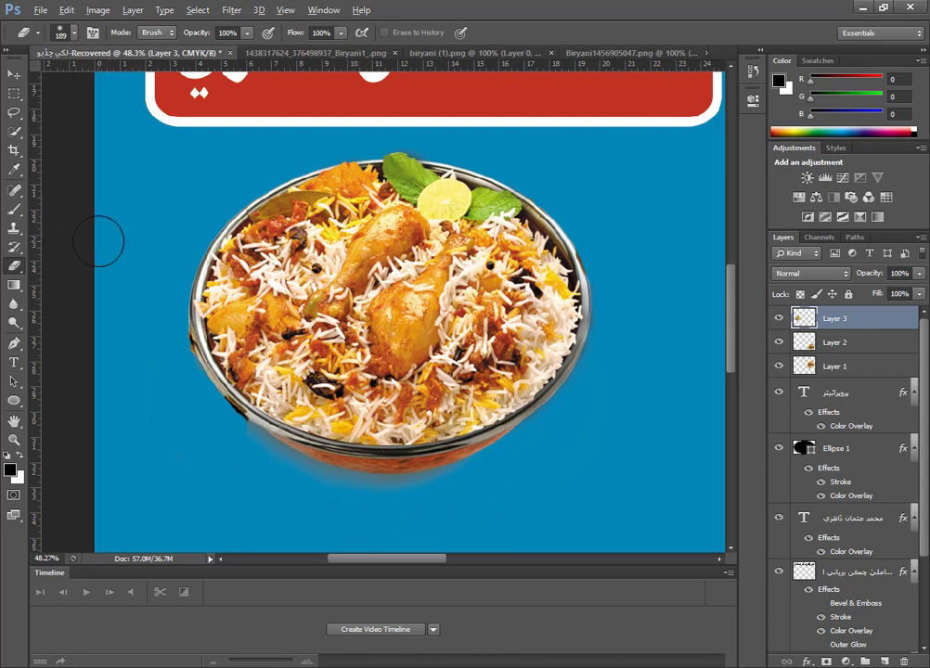
Enlarge the biryani bowl slightly, keeping its upper-left corner below the name box.
scroll(98, 241, "down", 2)
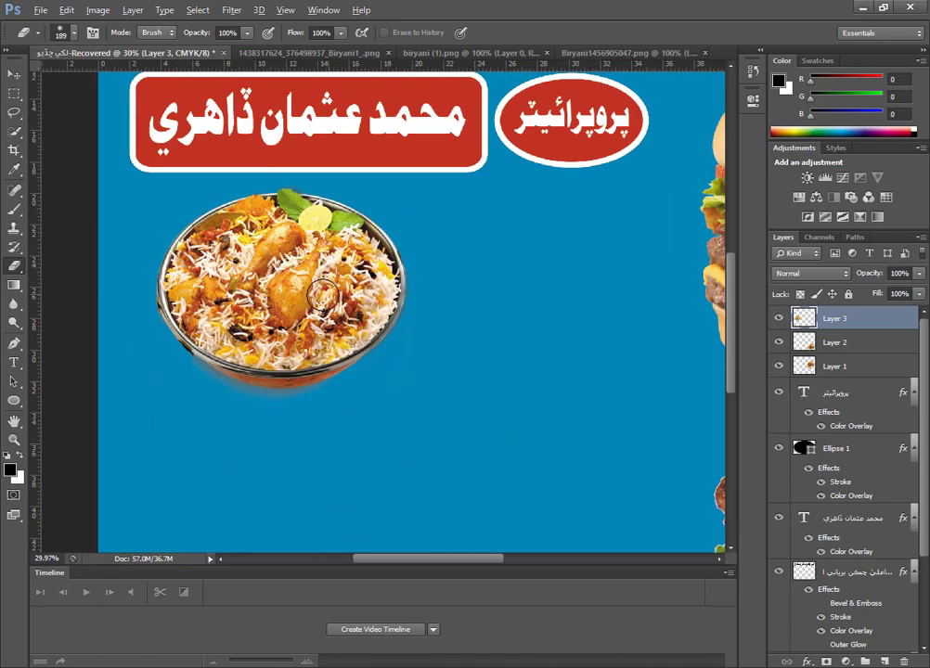
left_click(13, 73)
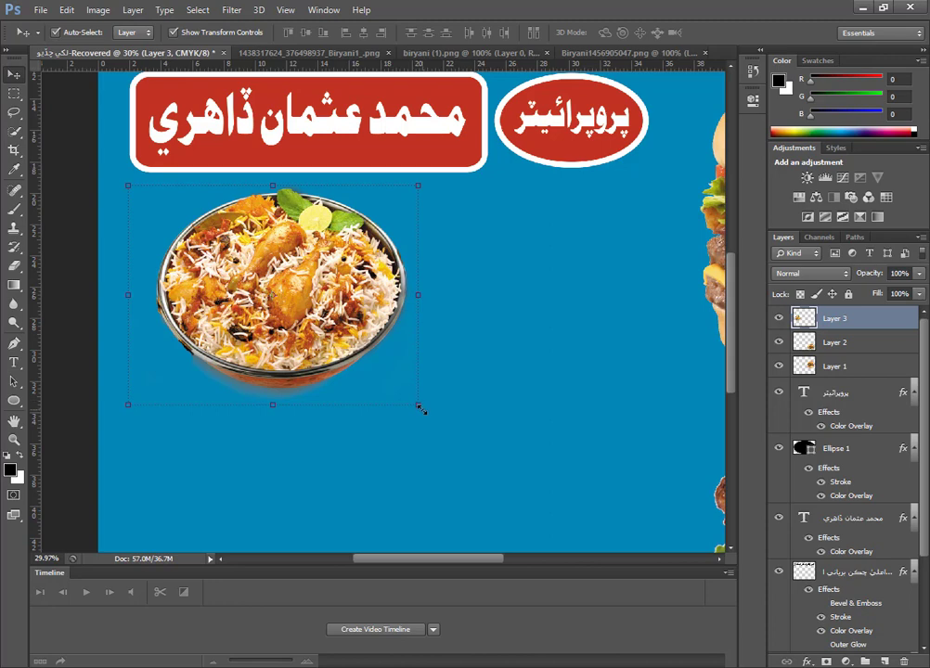
left_click_drag(419, 405, 447, 427)
key("Return")
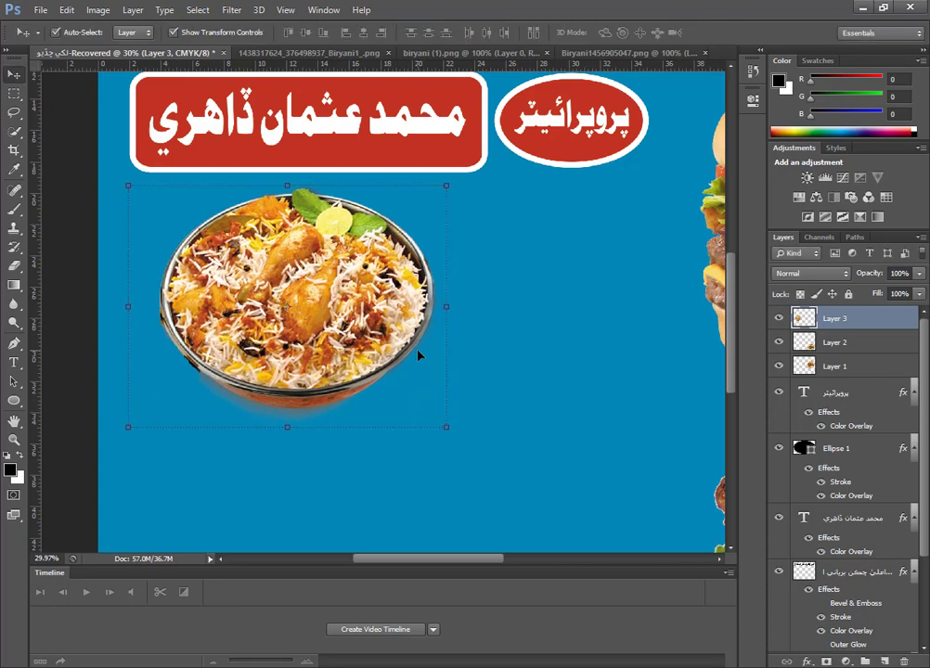
scroll(378, 353, "down", 1)
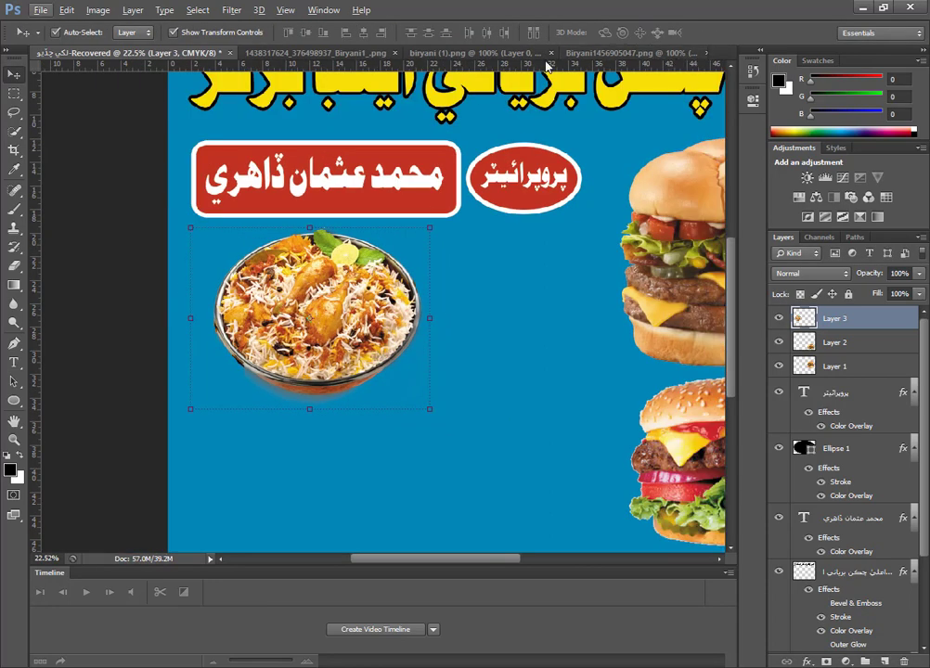
left_click(330, 53)
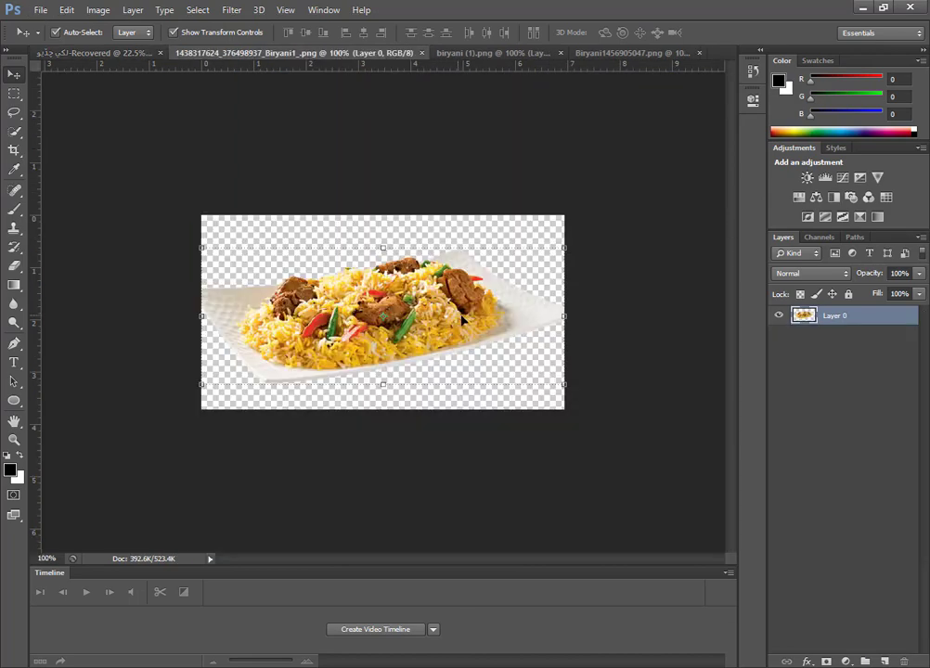
left_click_drag(383, 255, 454, 370)
scroll(365, 408, "down", 1)
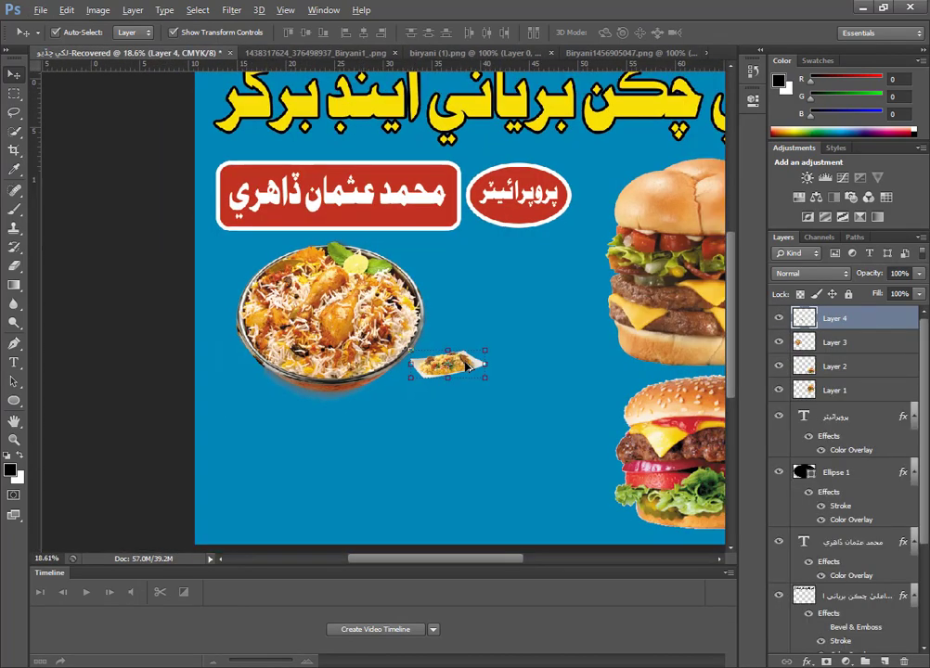
left_click_drag(353, 395, 500, 452)
key("Return")
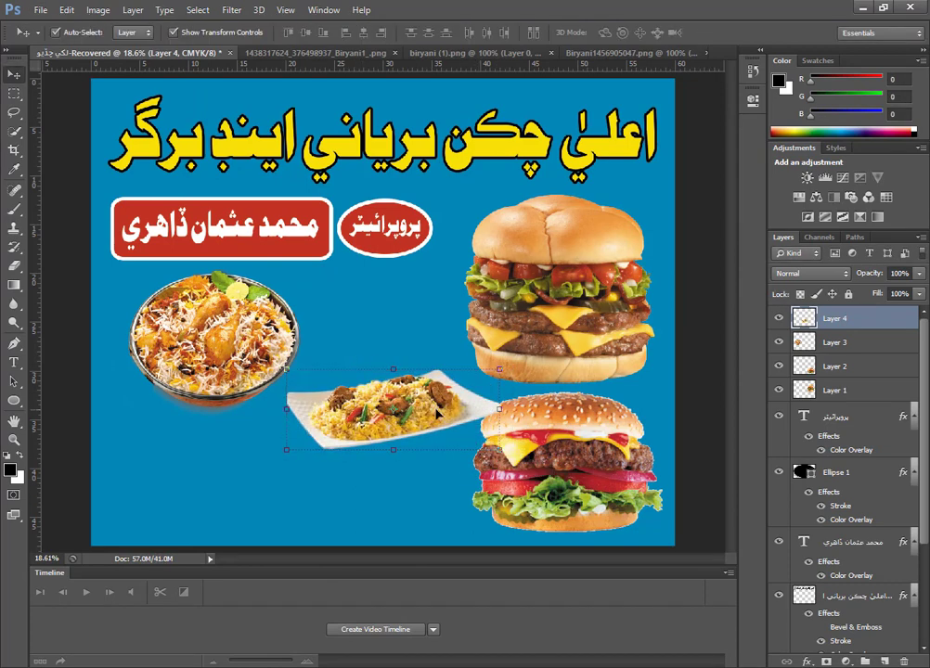
Move the rice plate below the biryani bowl and scale it to about 146% so it fills the space beside the lower burger.
left_click_drag(455, 378, 304, 427)
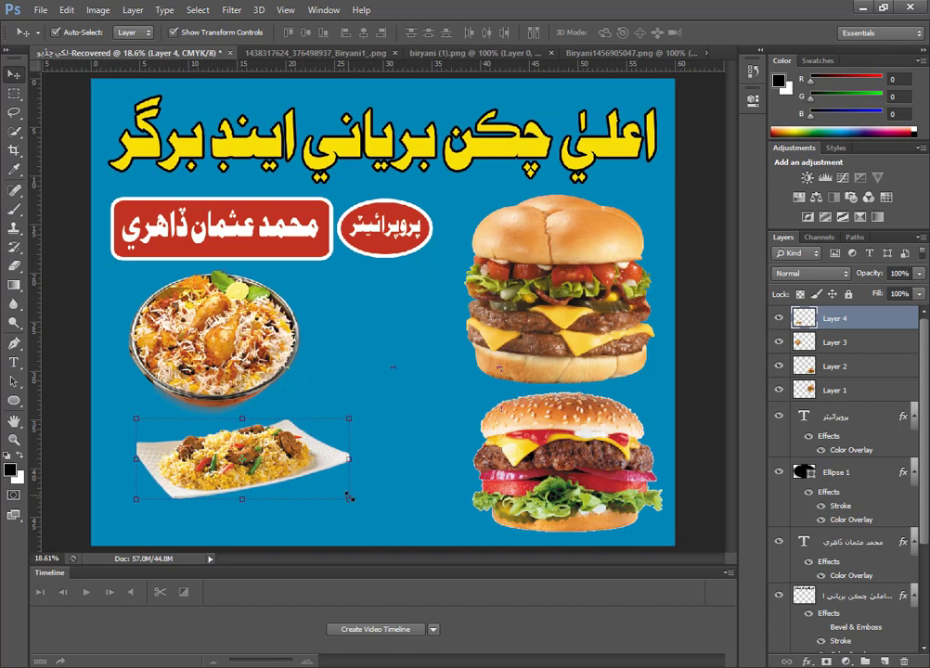
left_click_drag(349, 498, 448, 537)
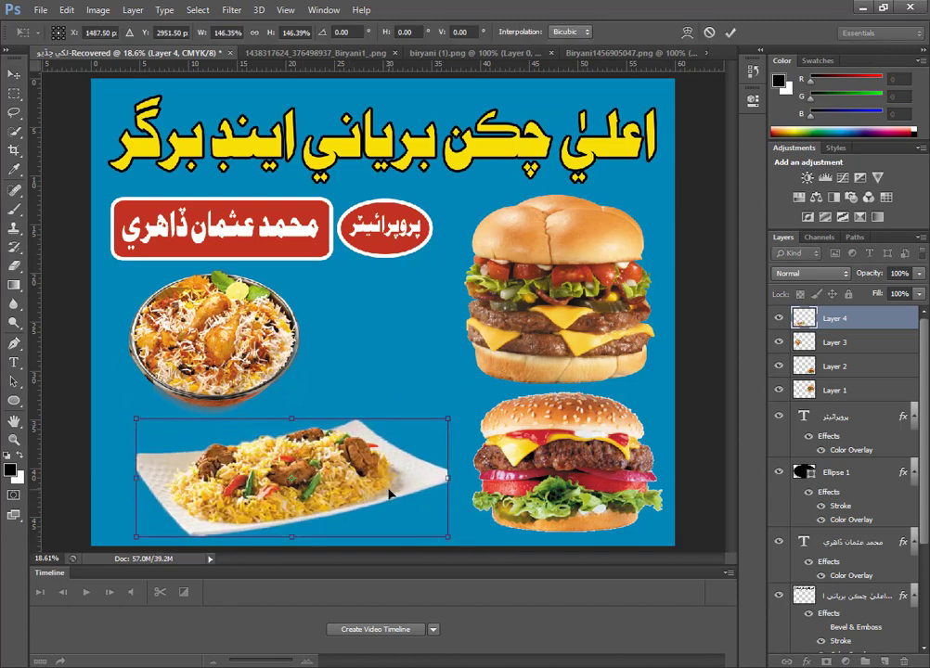
left_click_drag(389, 495, 385, 490)
key("Return")
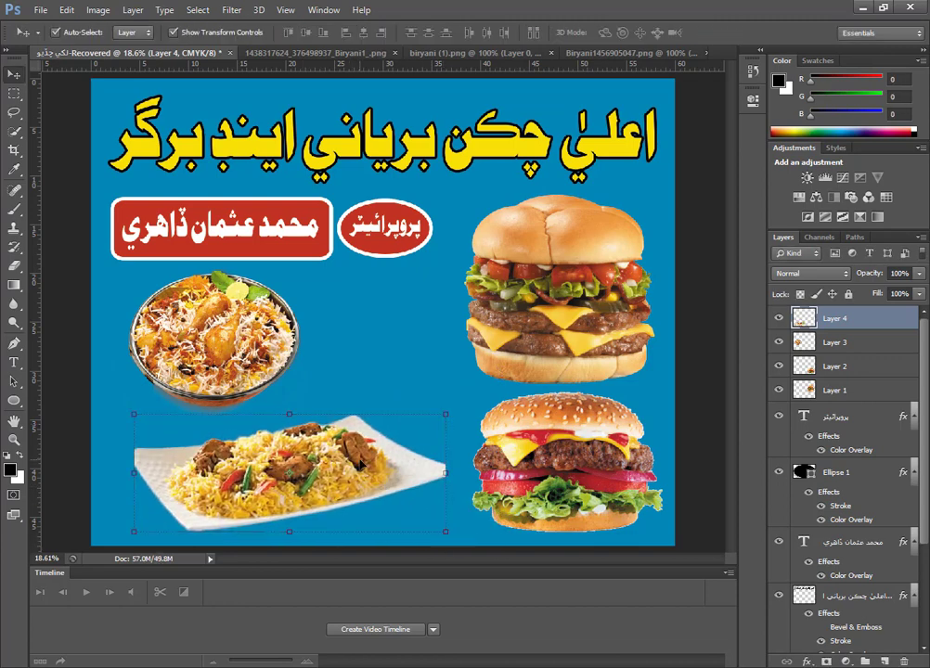
Bring the biryani (1) picture into the banner, between the biryani bowl and the upper burger.
key("ctrl+minus")
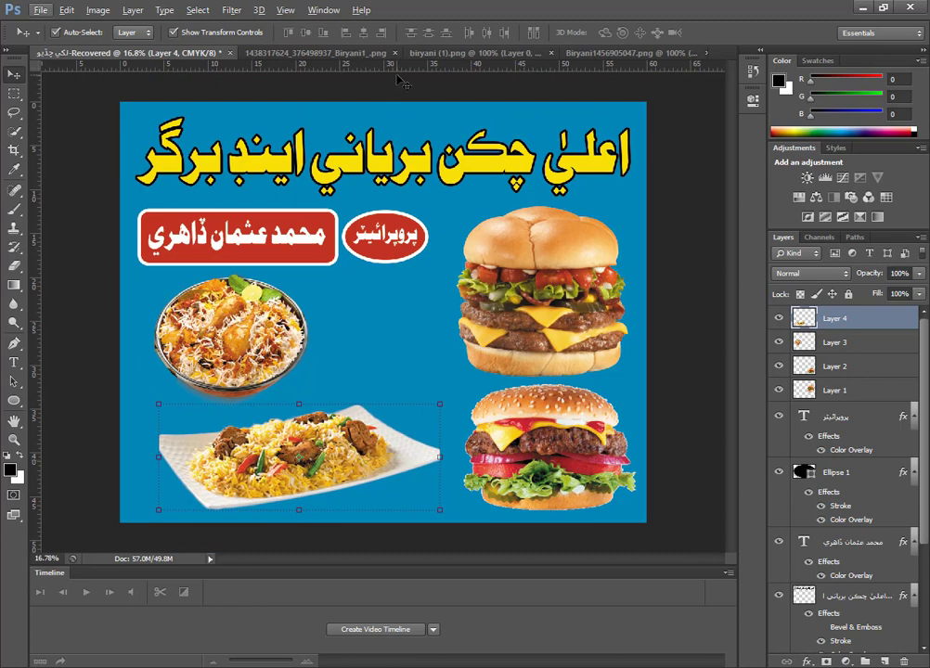
left_click(370, 54)
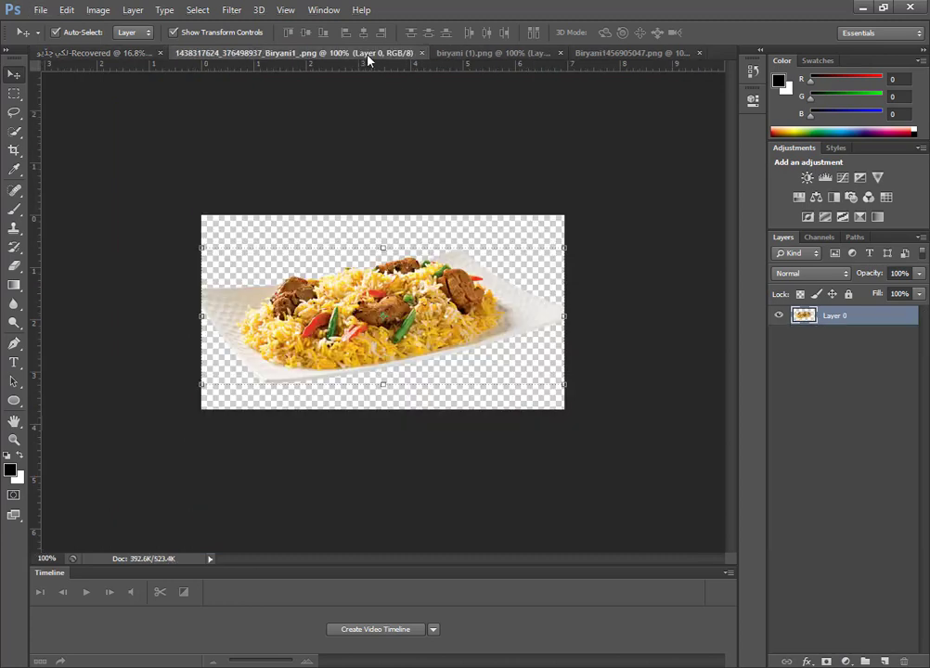
left_click(435, 54)
left_click_drag(432, 315, 206, 120)
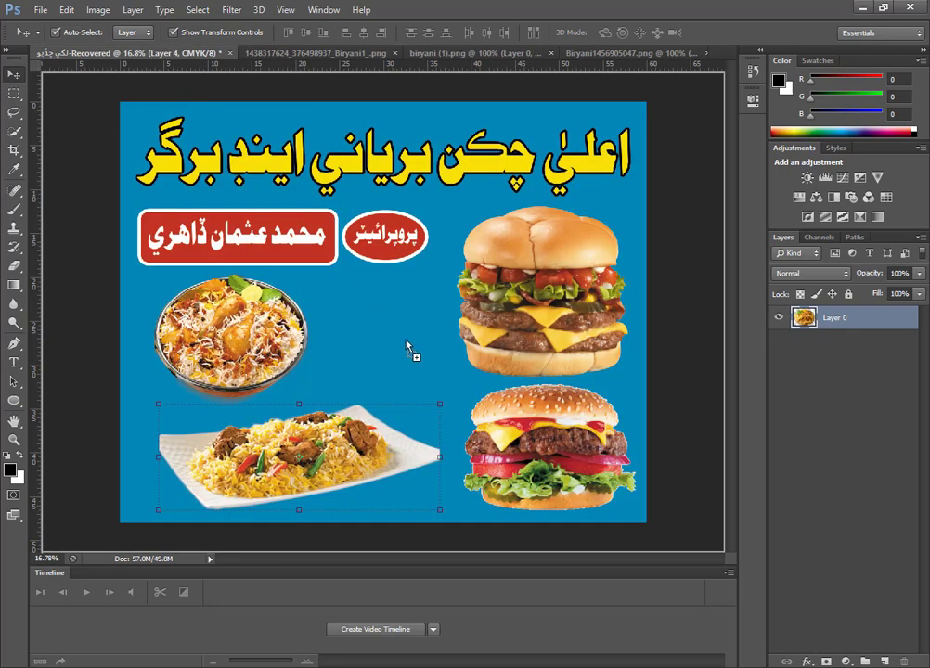
Scale the round biryani platter to about 355% and fit it between the biryani bowl and the upper burger.
left_click_drag(409, 348, 504, 421)
left_click_drag(455, 391, 406, 361)
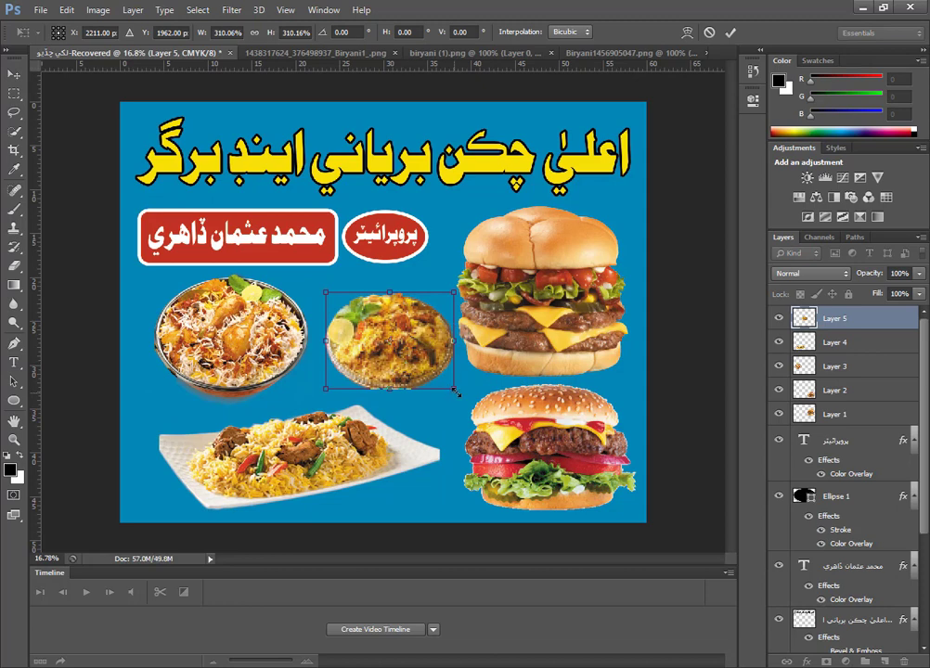
left_click_drag(455, 390, 472, 404)
left_click_drag(428, 357, 405, 350)
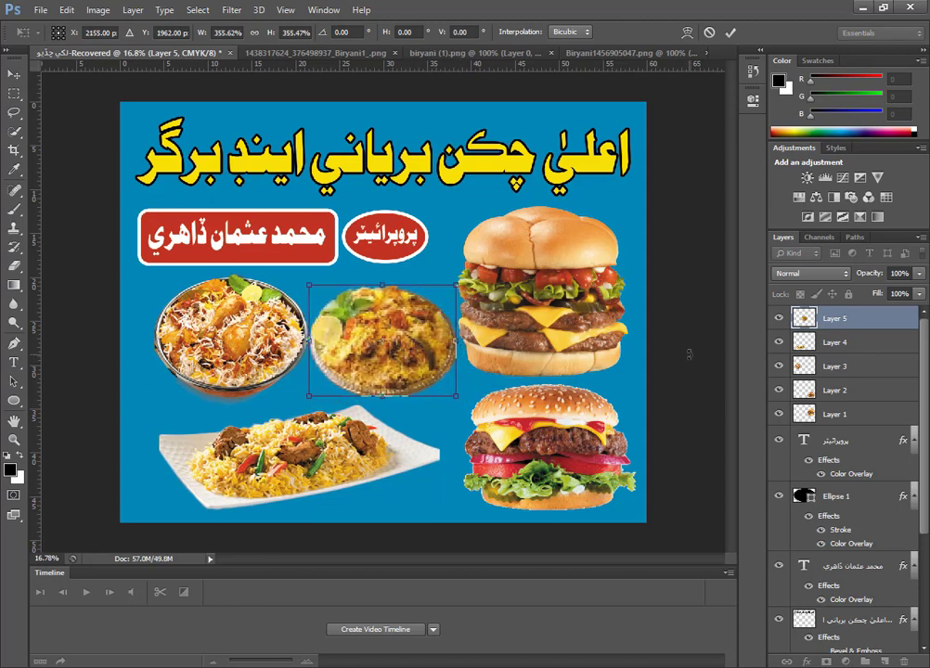
key("Return")
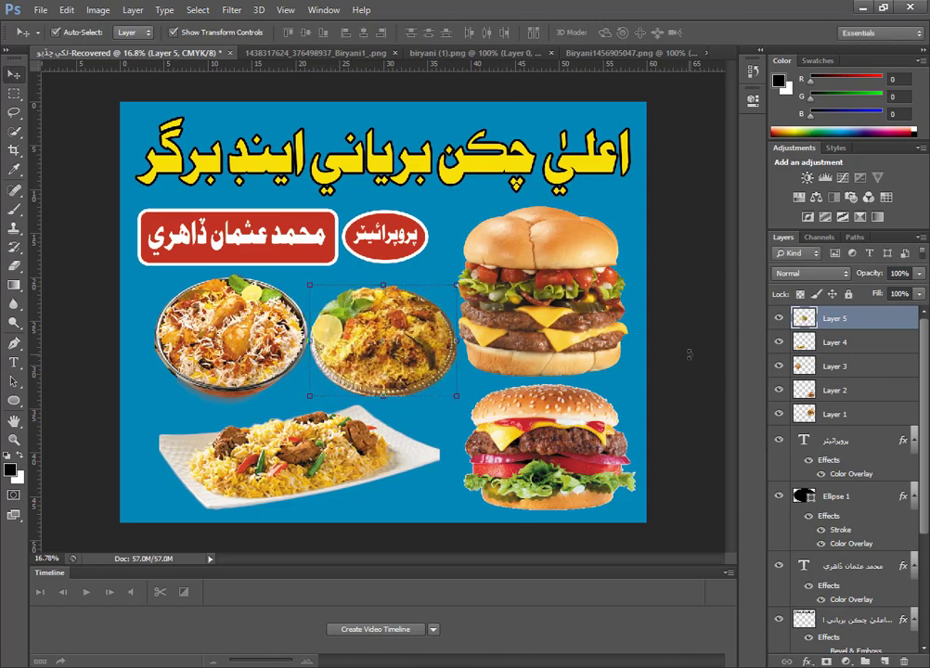
Nudge the long rice plate slightly to the left, away from the lower burger.
left_click(353, 481)
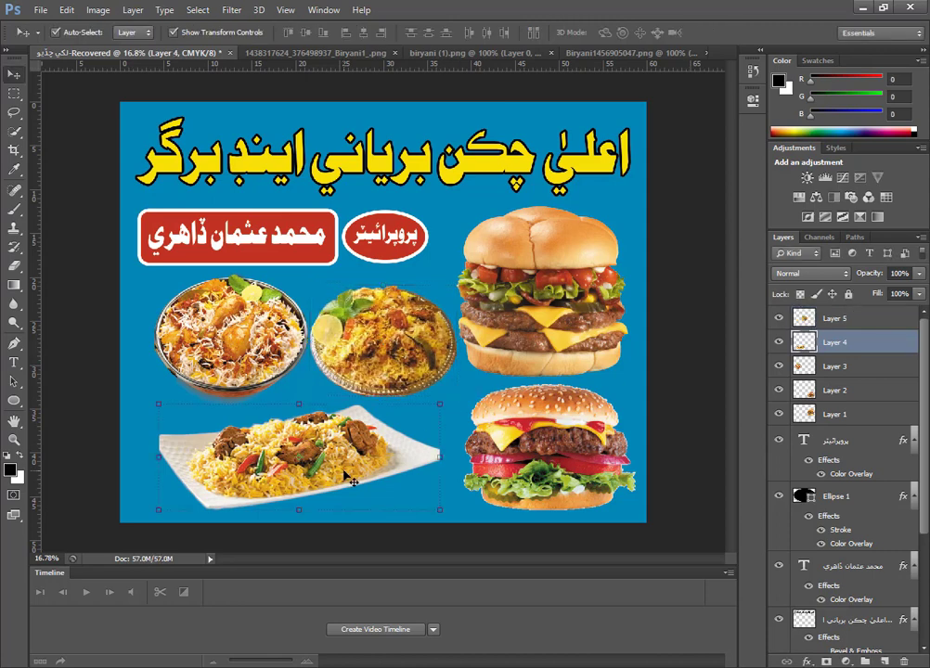
key("shift+Left")
key("shift+Left")
key("shift+Left")
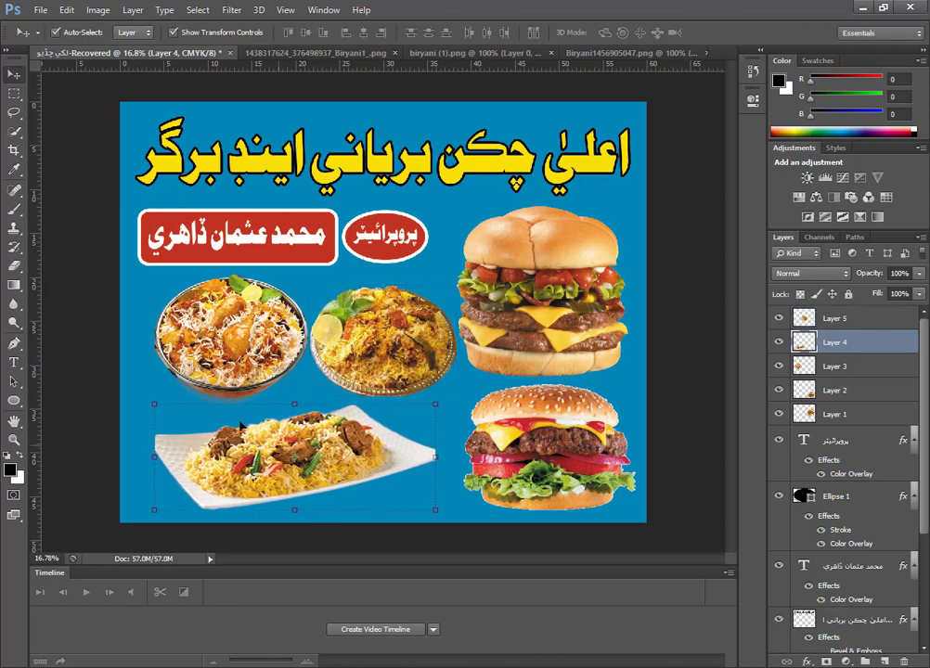
Nudge the biryani bowl left to open a gap beside the round platter, and deselect it.
left_click(248, 347)
key("shift+Left")
key("shift+Left")
key("shift+Left")
key("shift+Left")
key("shift+Left")
key("shift+Left")
key("shift+Left")
key("shift+Left")
key("shift+Left")
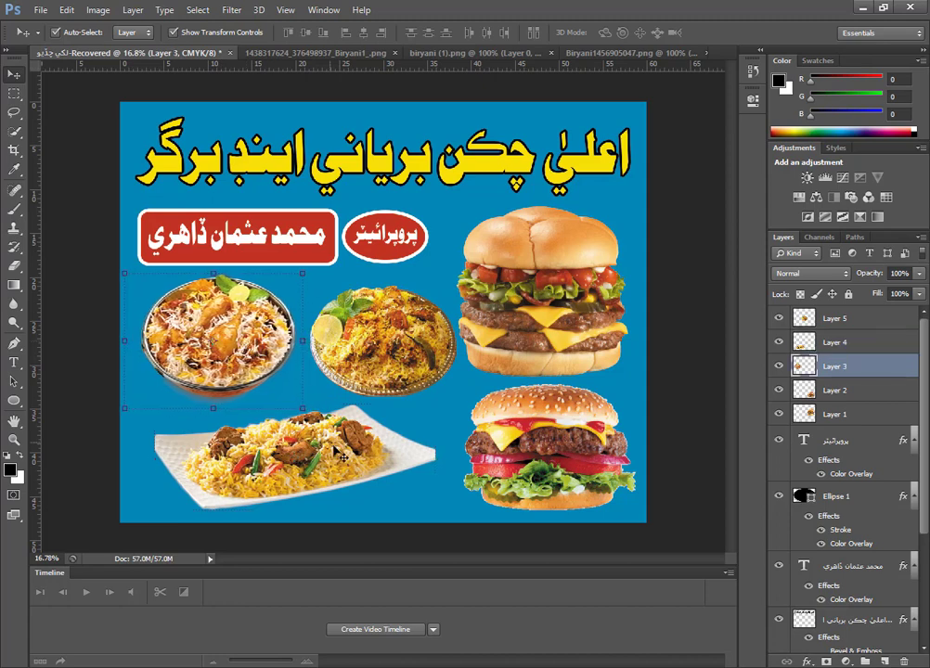
key("shift+Left")
left_click(452, 414)
key("ctrl+0")
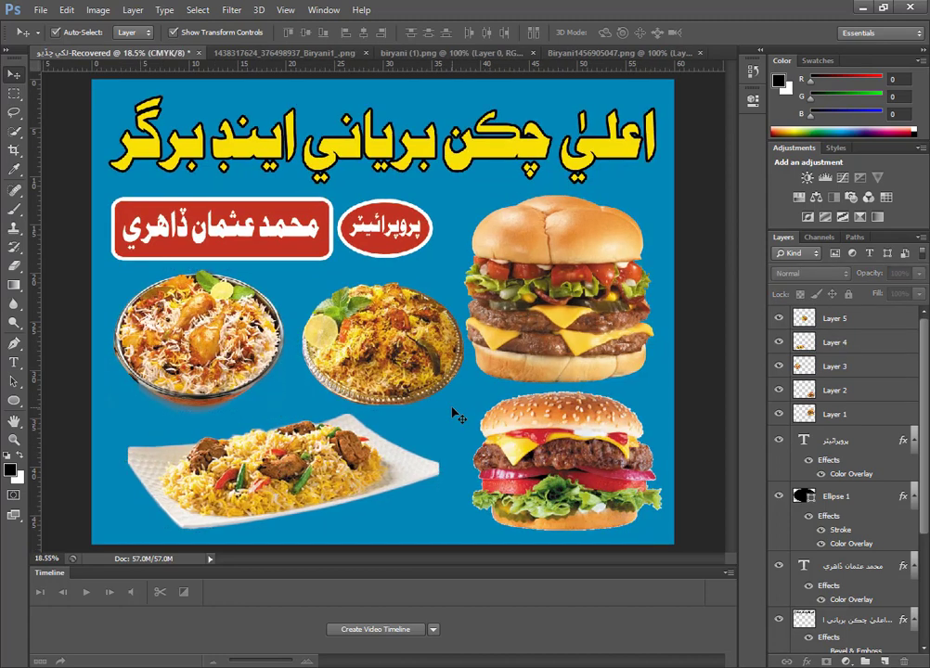